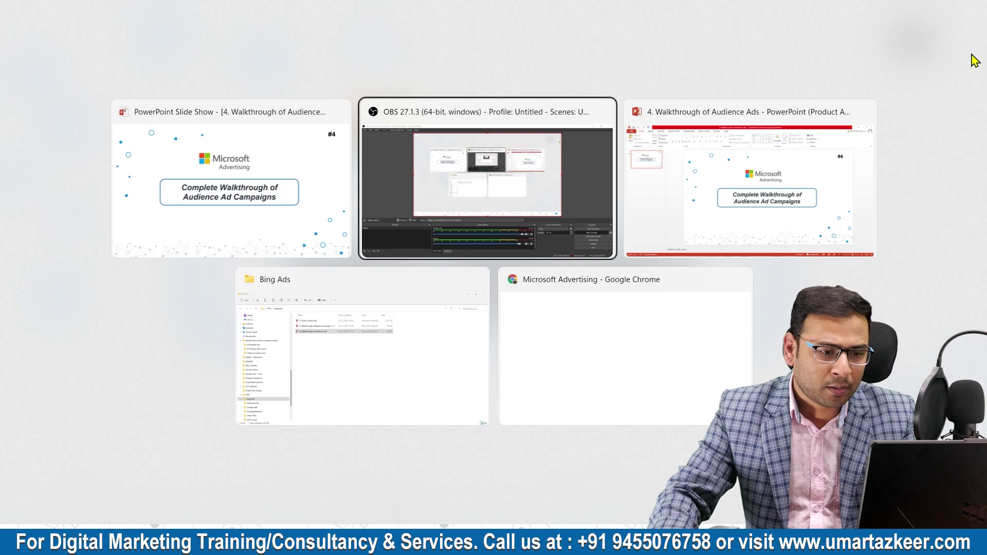
Switch to the Microsoft Advertising window in Google Chrome and start creating a new campaign.
key("Down")
key("Right")
key("Return")
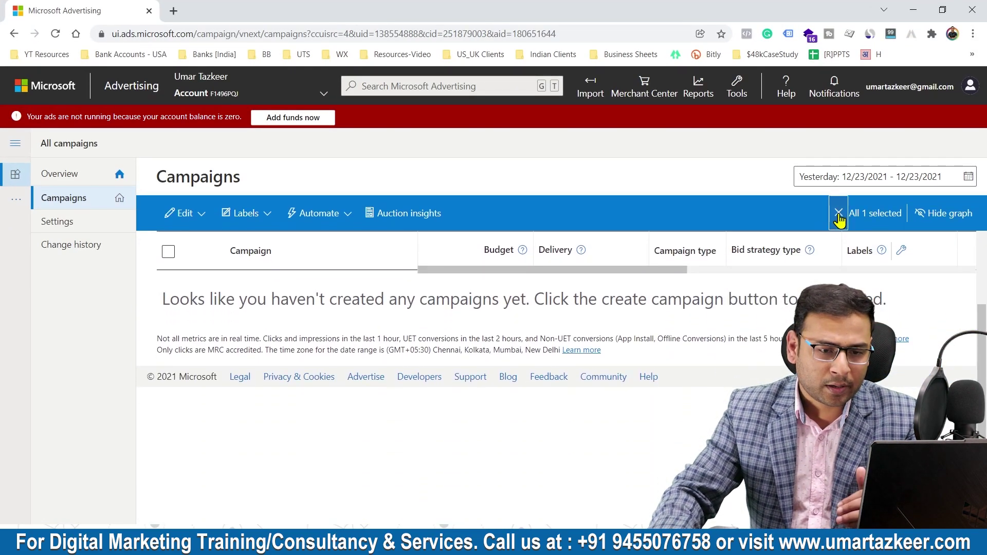
left_click(254, 366)
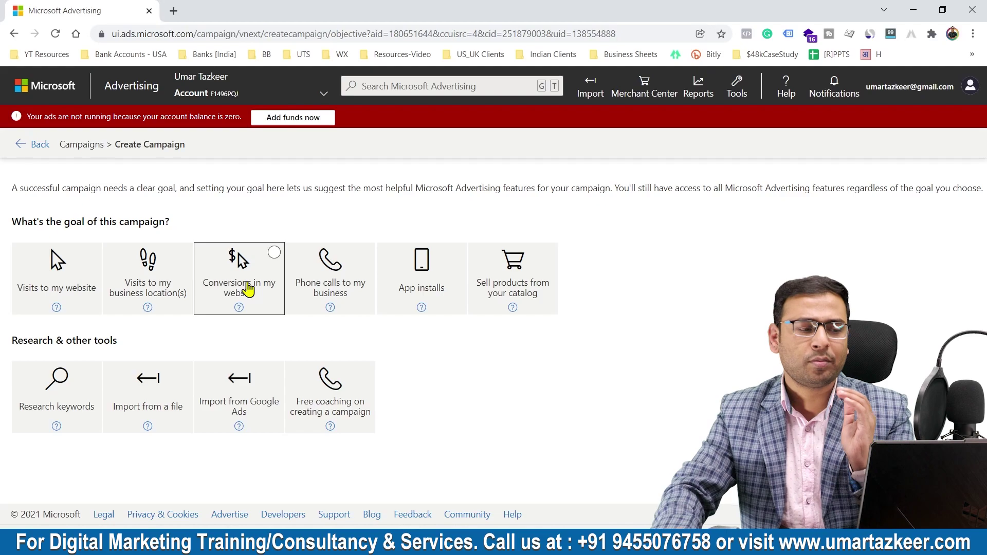
Choose "Visits to my website" as the campaign goal and Audience ads as the ad type, and proceed to the campaign settings.
left_click(91, 291)
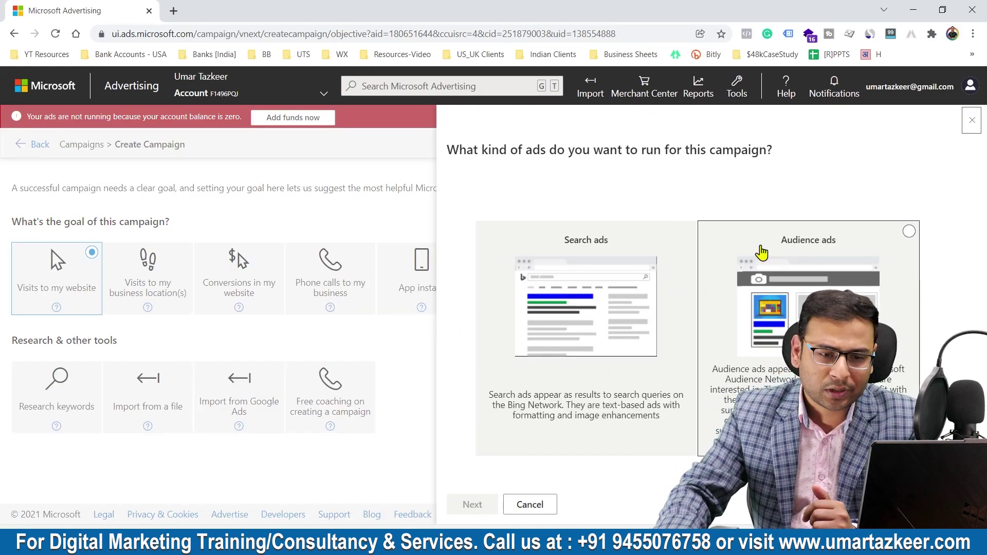
left_click(813, 246)
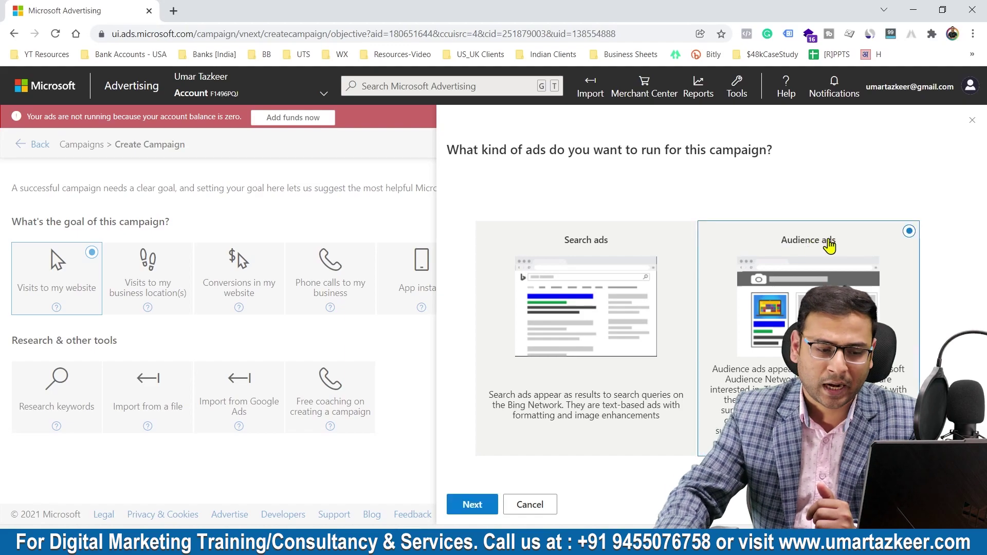
left_click(469, 504)
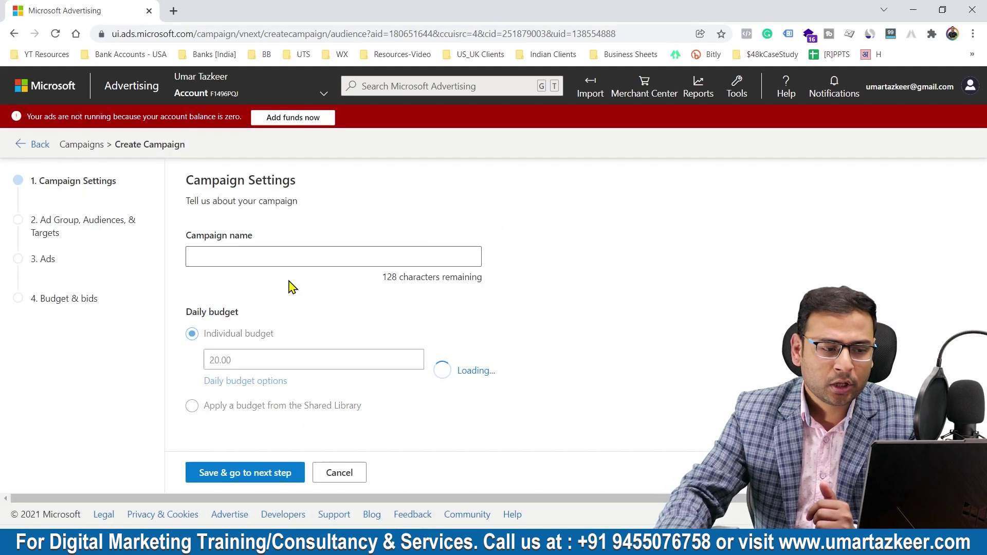
Name the campaign "Academy Promotion", correcting the missing space between the words.
left_click(236, 254)
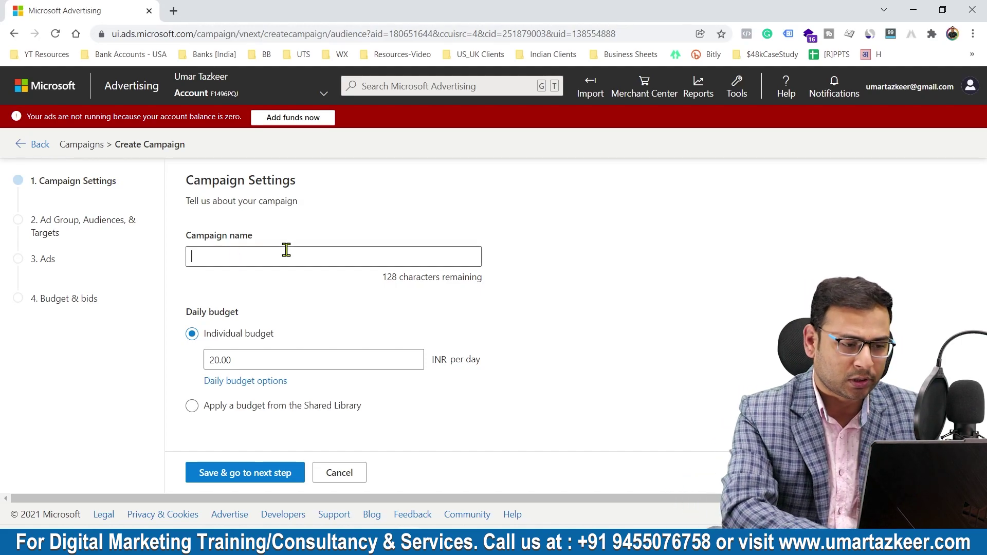
type("Academy")
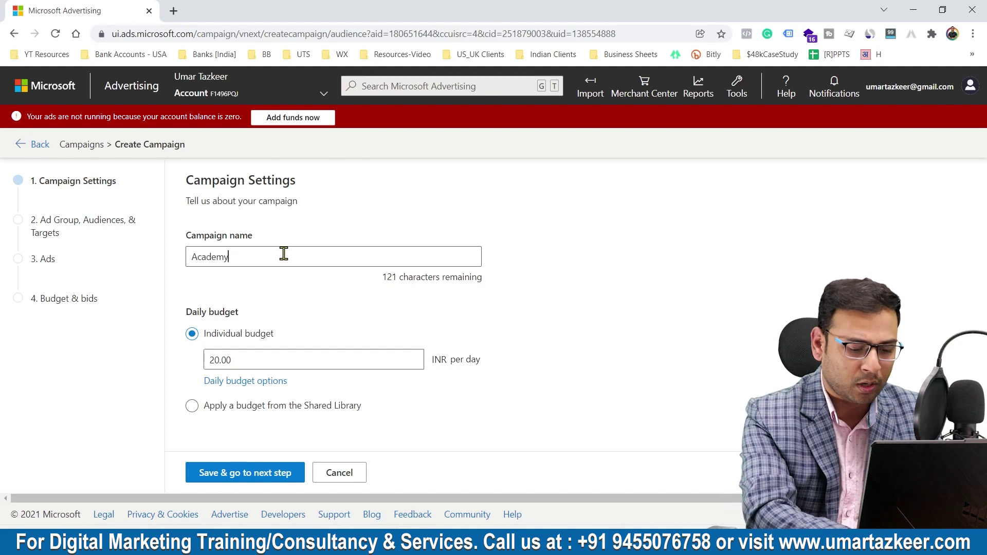
type("Promotion")
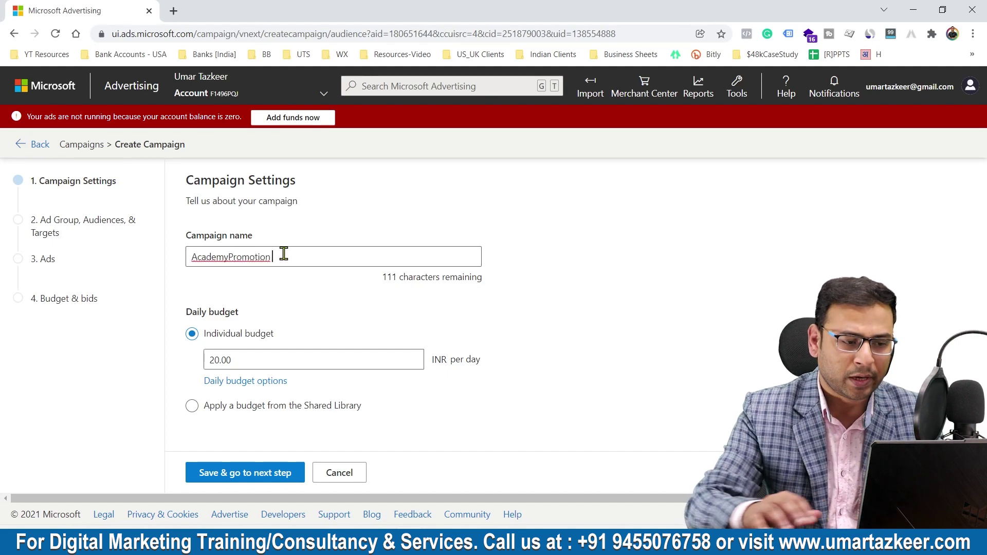
key("BackSpace")
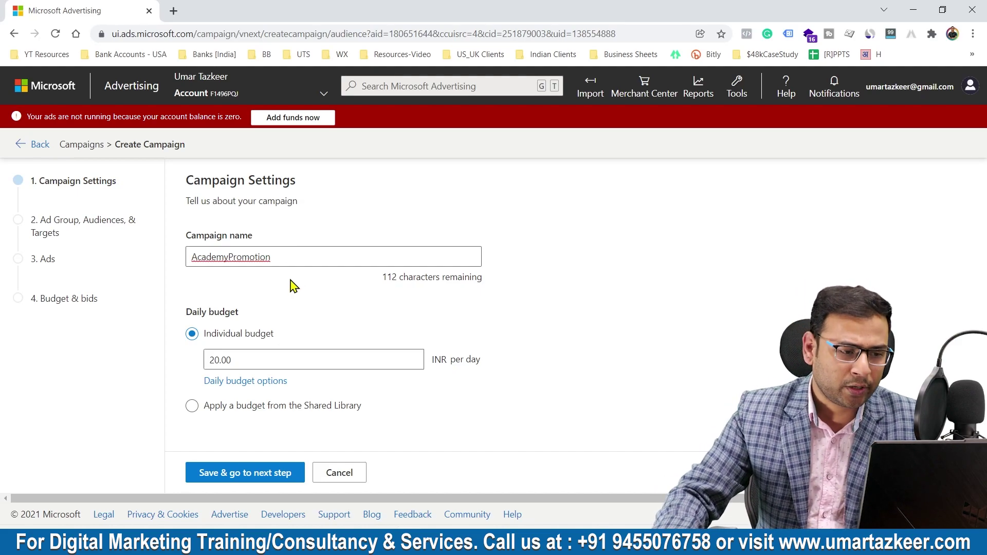
right_click(265, 257)
left_click(286, 272)
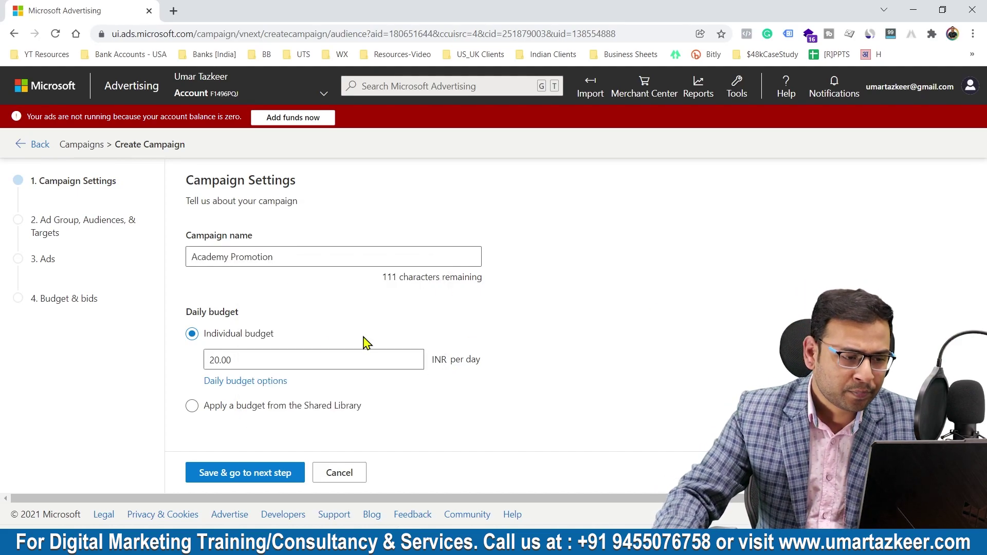
Set the individual daily budget to 500 INR and save the campaign settings to proceed.
double_click(218, 359)
type("5")
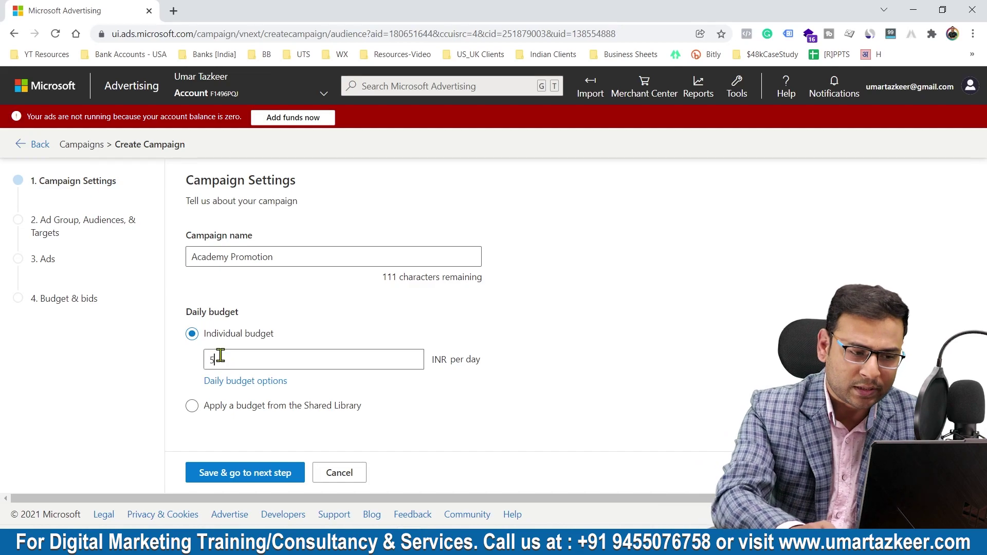
type("00")
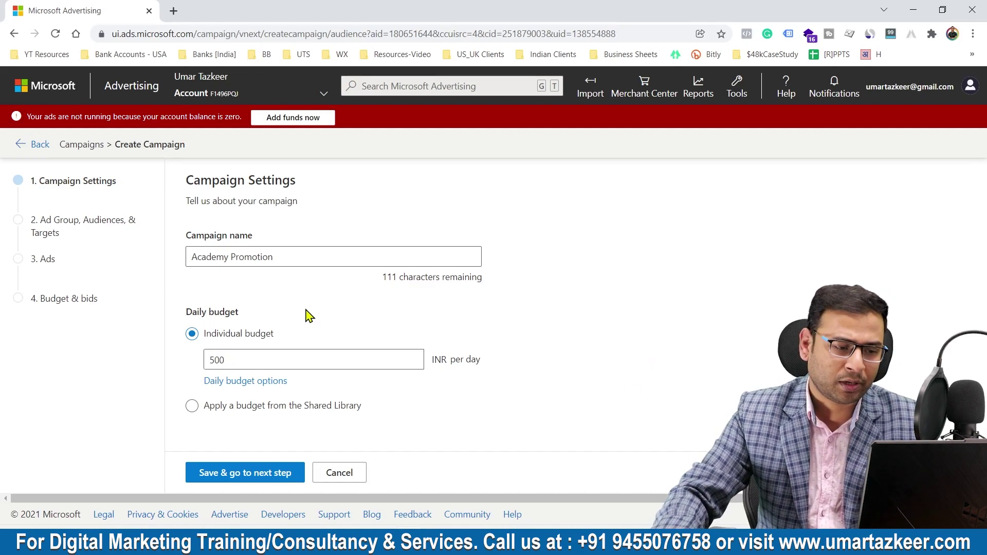
left_click(234, 475)
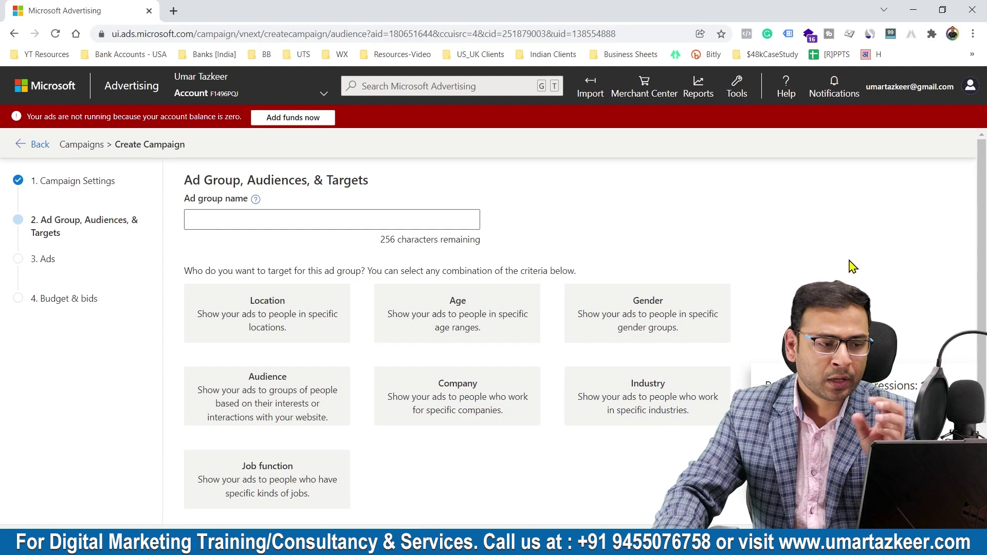
Name the ad group "ColdAudience_Education" and review the available targeting criteria.
left_click(271, 223)
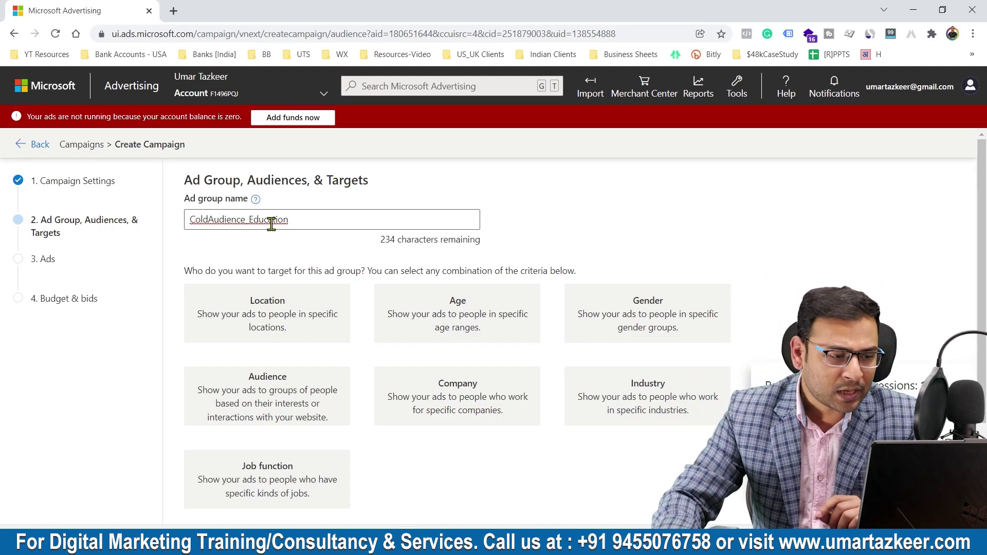
scroll(440, 231, "down", 5)
scroll(432, 255, "up", 5)
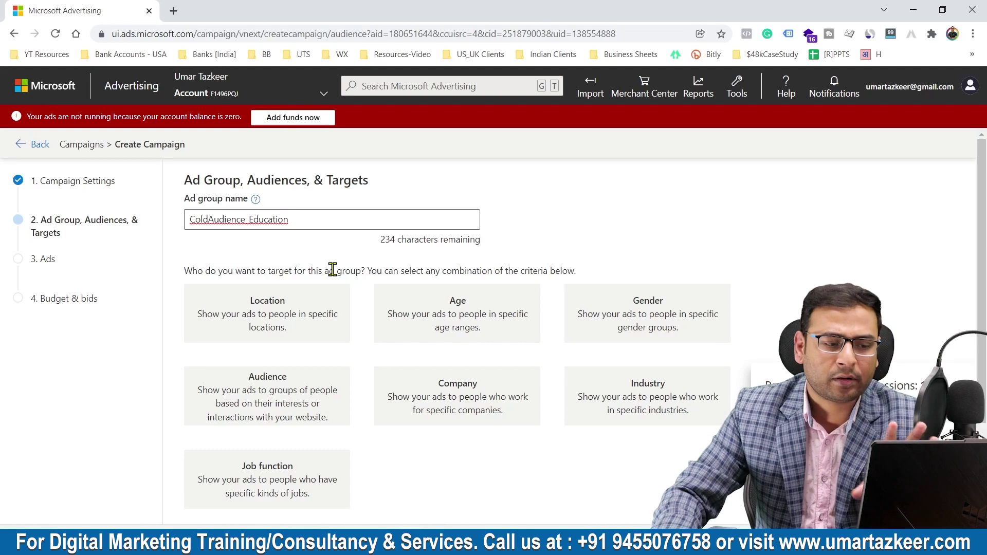
scroll(354, 329, "down", 3)
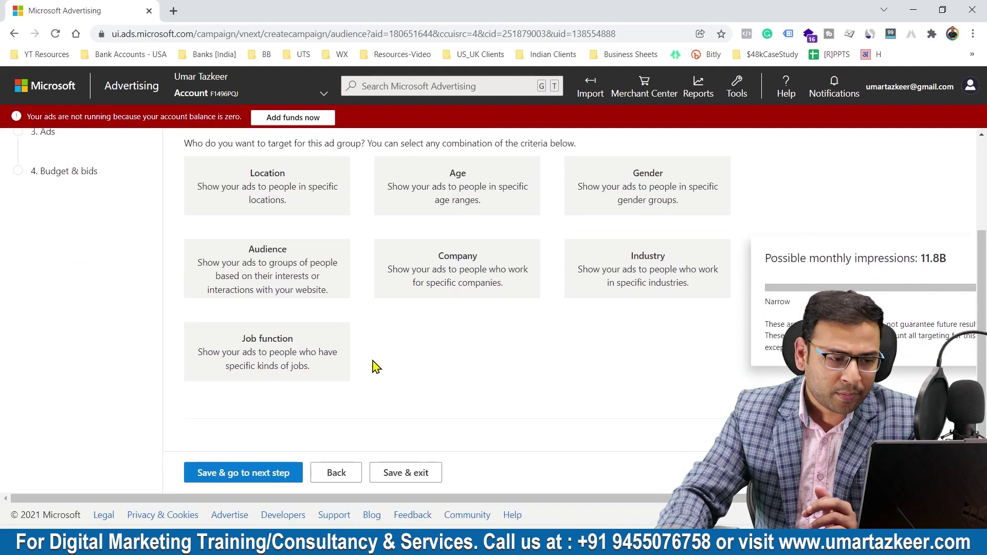
Add the Location criterion to the ad group and target India.
scroll(359, 341, "up", 3)
left_click(331, 329)
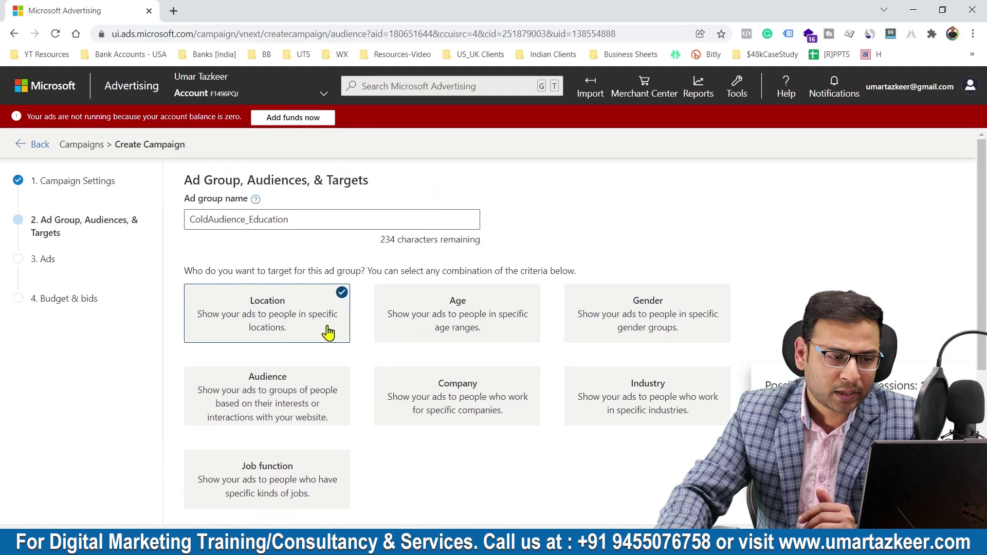
scroll(319, 287, "down", 5)
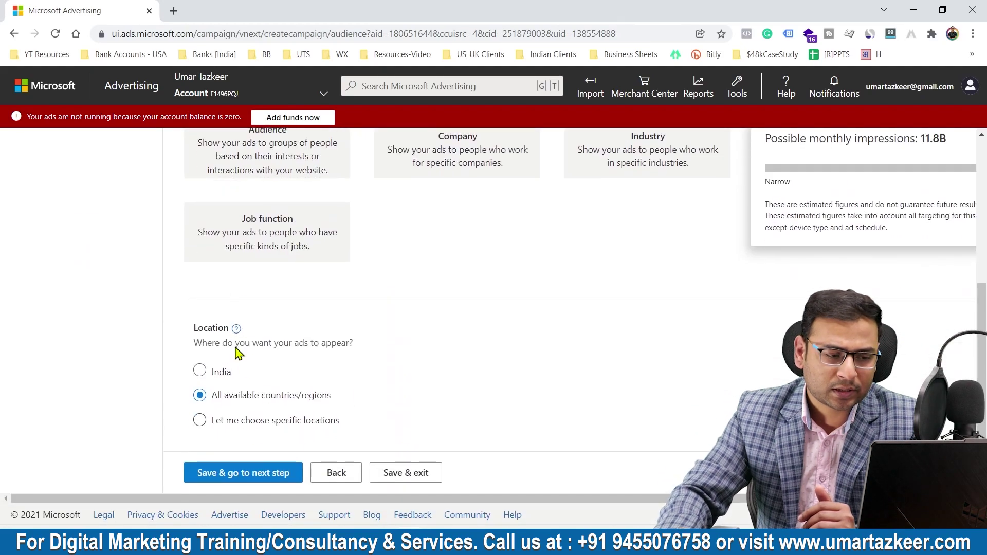
left_click(230, 368)
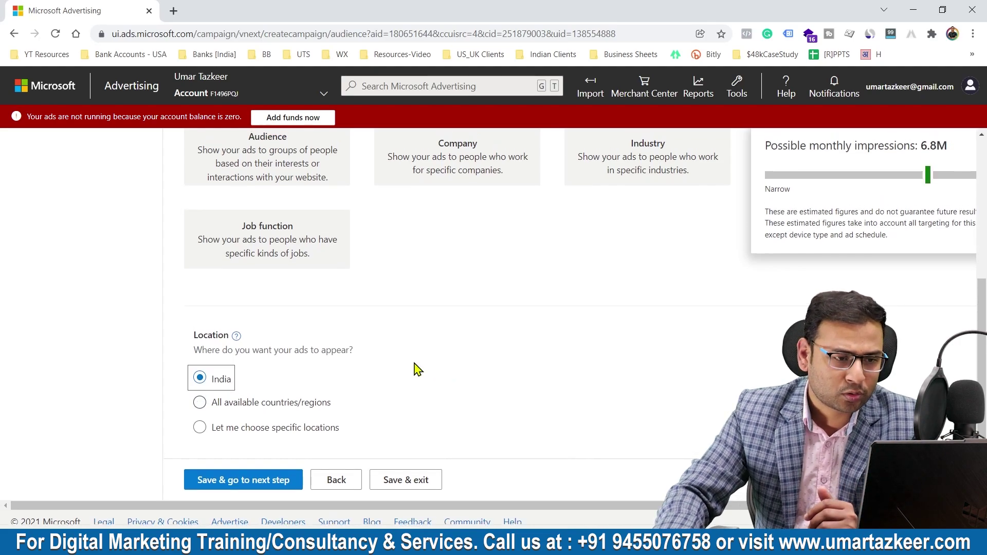
Add the Age criterion and exclude the 65+, Unknown and 50-64 ranges.
scroll(390, 355, "up", 5)
left_click(457, 315)
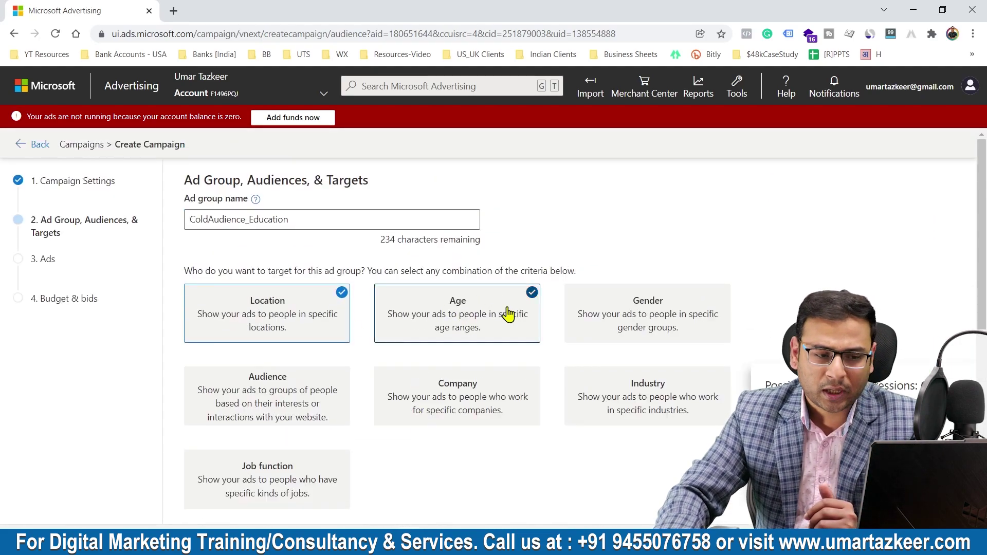
scroll(472, 183, "down", 3)
scroll(478, 221, "down", 5)
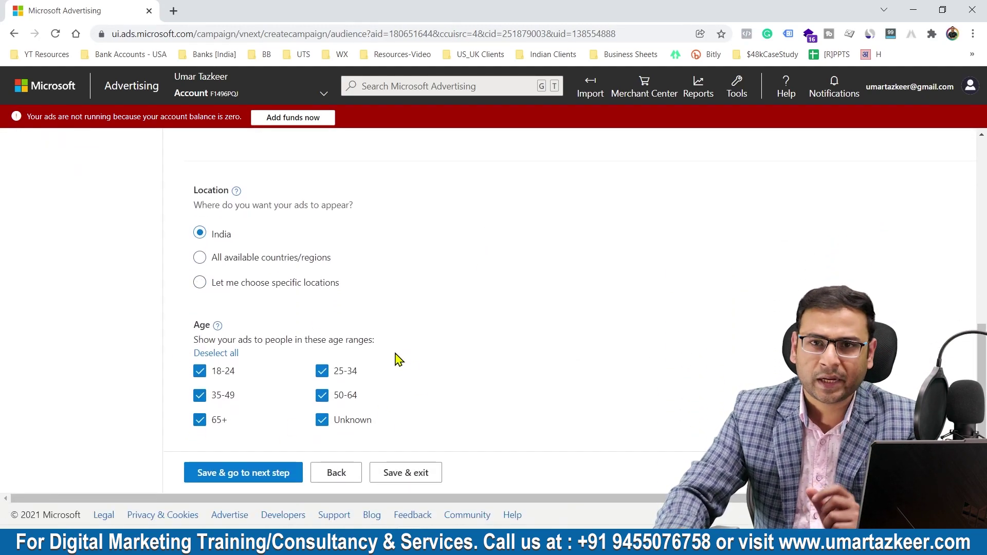
left_click(200, 419)
left_click(324, 421)
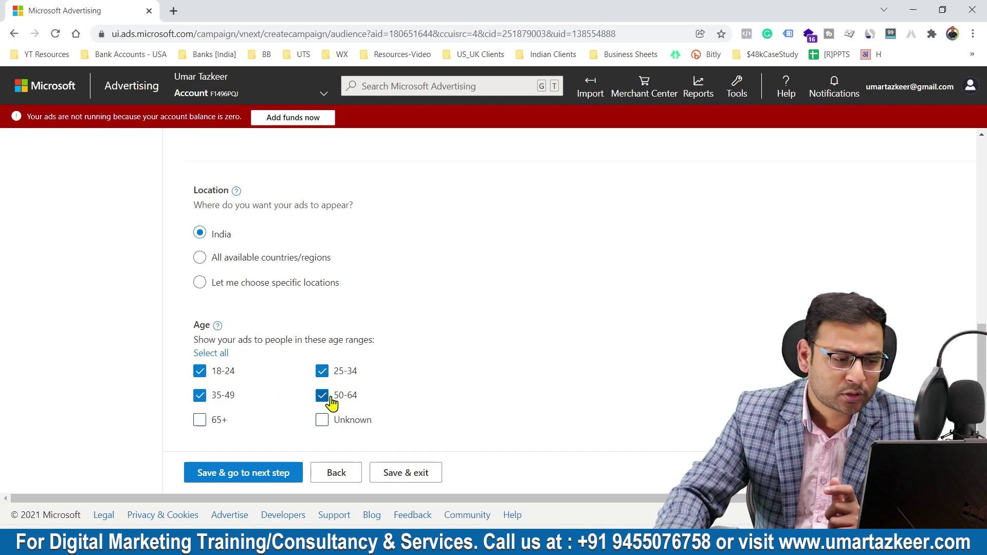
left_click(328, 399)
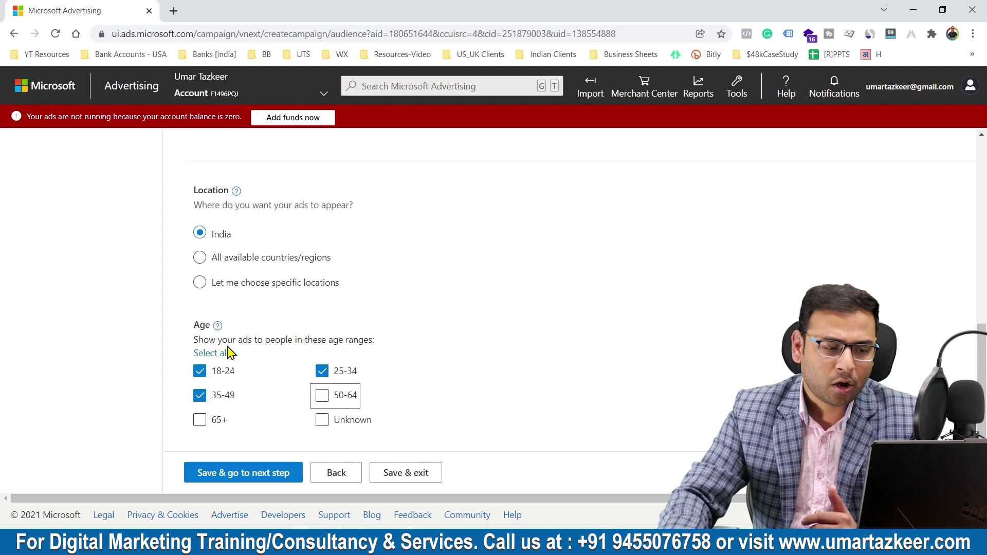
Add the Gender criterion and exclude Female, leaving Male and Unknown selected.
scroll(309, 335, "up", 7)
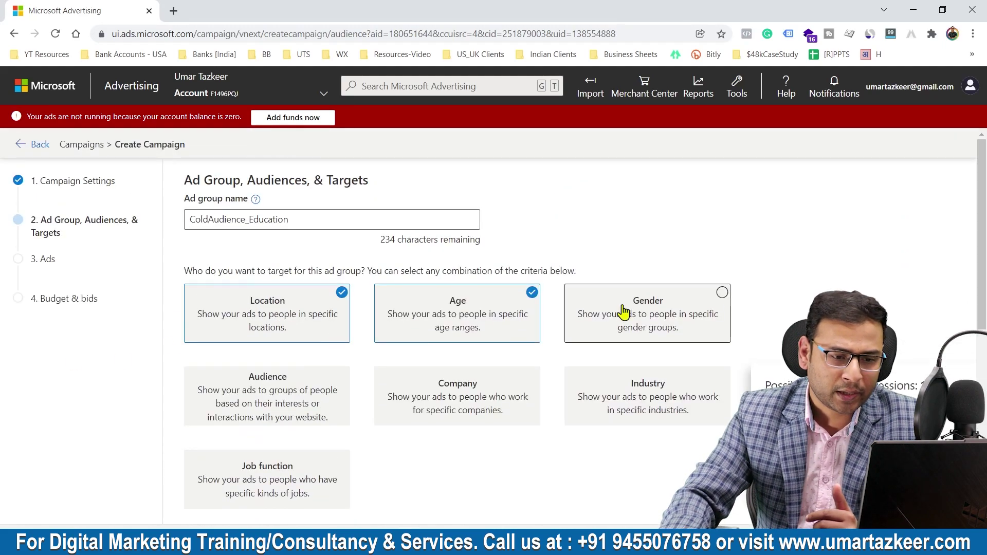
scroll(642, 304, "down", 5)
scroll(319, 326, "down", 5)
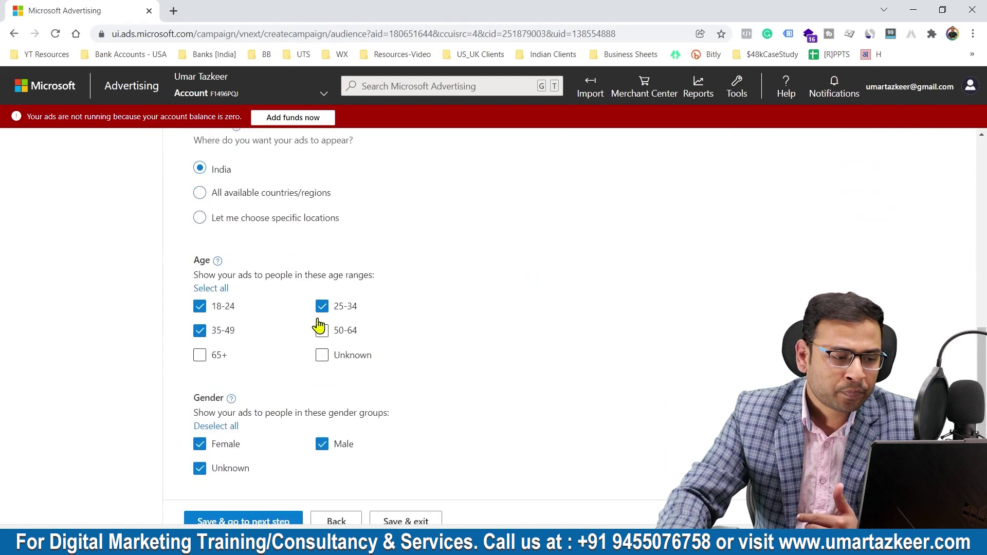
scroll(242, 391, "down", 1)
left_click(204, 419)
left_click(204, 421)
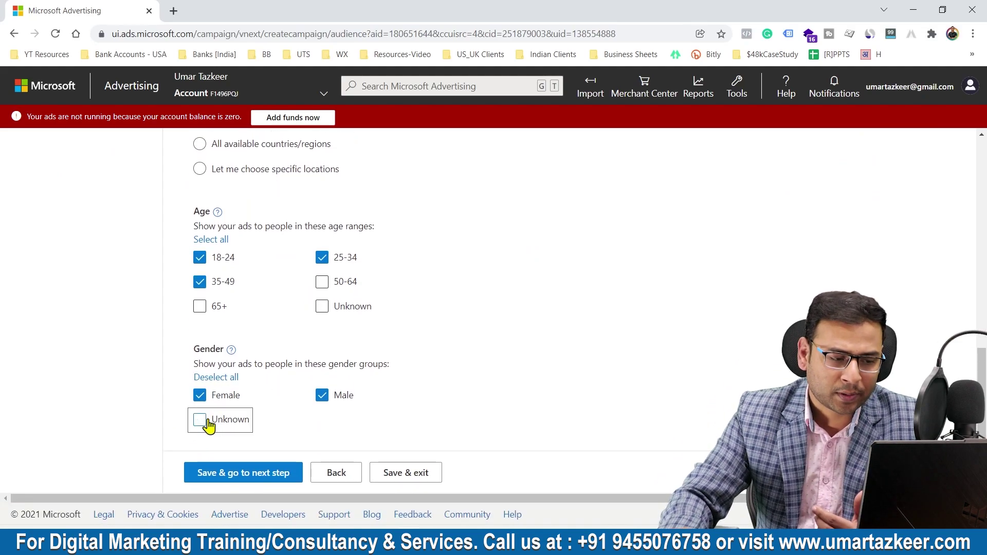
left_click(206, 405)
scroll(551, 378, "up", 9)
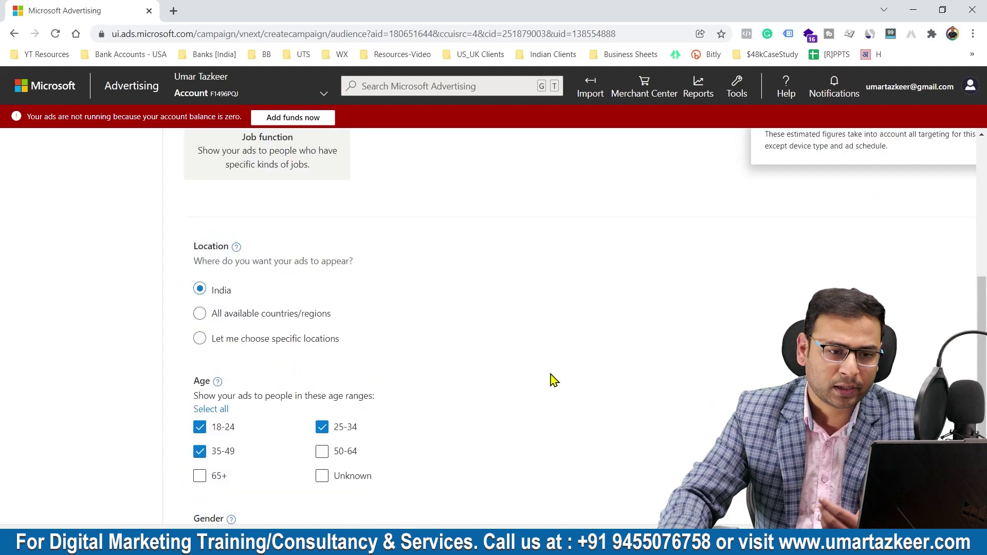
scroll(517, 344, "down", 9)
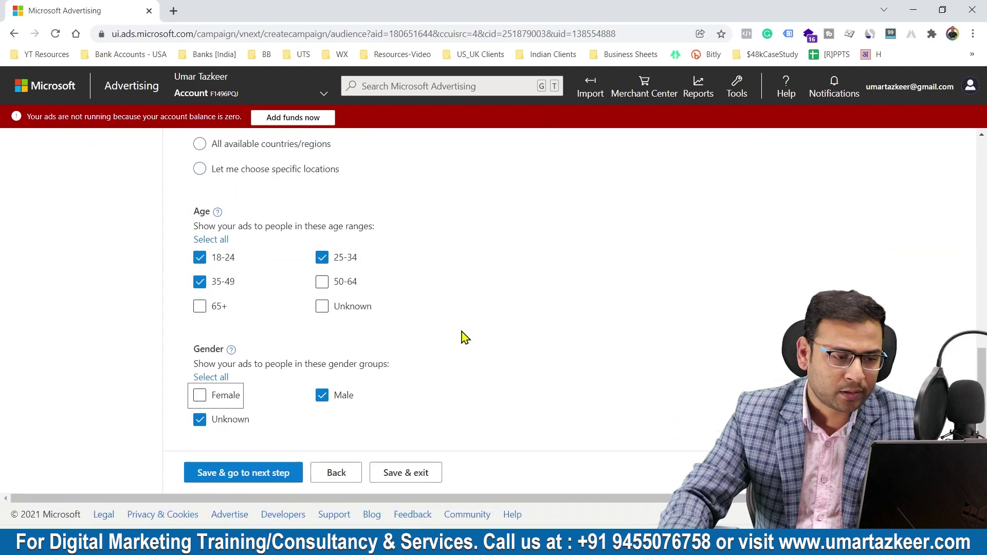
Add the Audience criterion to the ad group and go to its targeting settings.
scroll(599, 323, "up", 9)
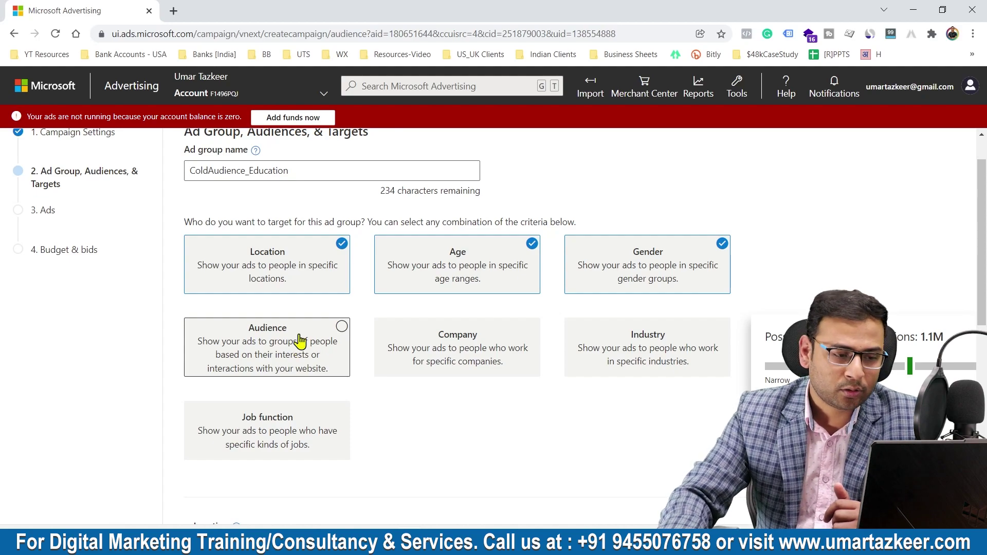
left_click(286, 371)
scroll(322, 354, "down", 4)
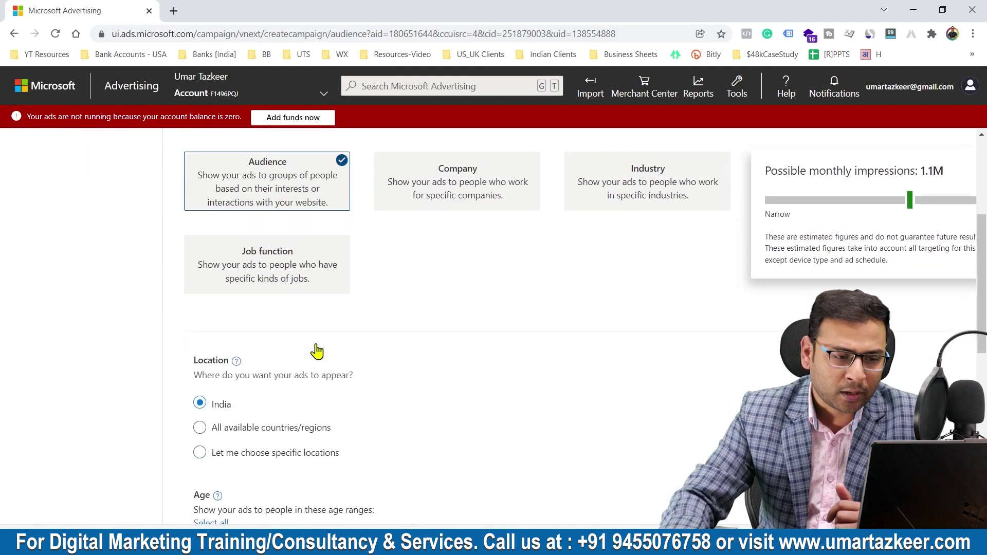
scroll(474, 401, "down", 8)
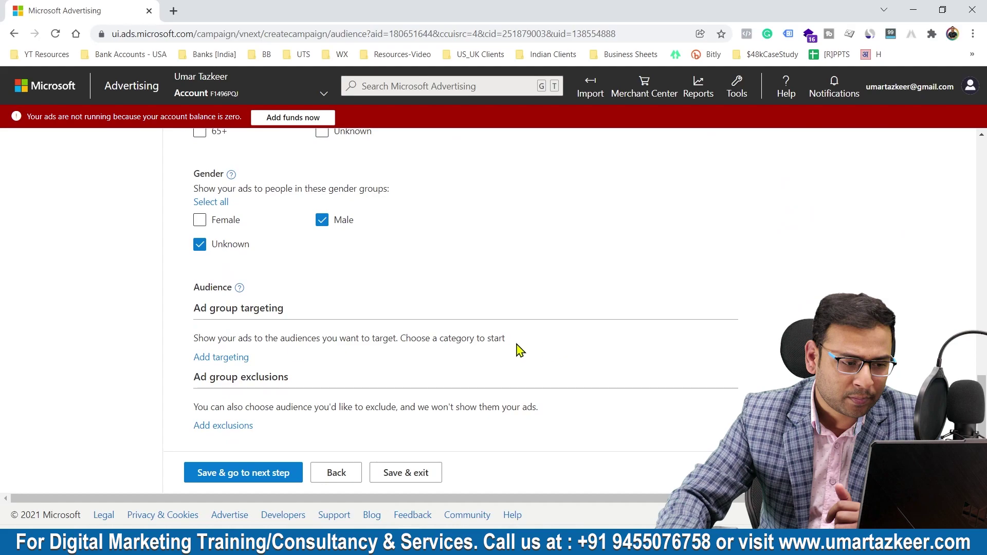
Add ad group targeting for the Audience criterion and choose In-market audiences as its category.
left_click_drag(196, 309, 301, 319)
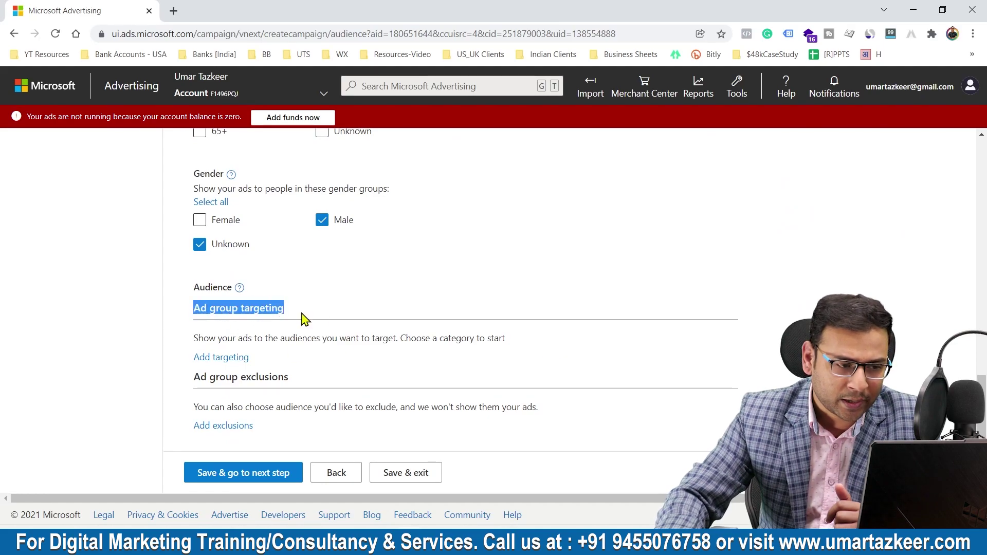
left_click(190, 300)
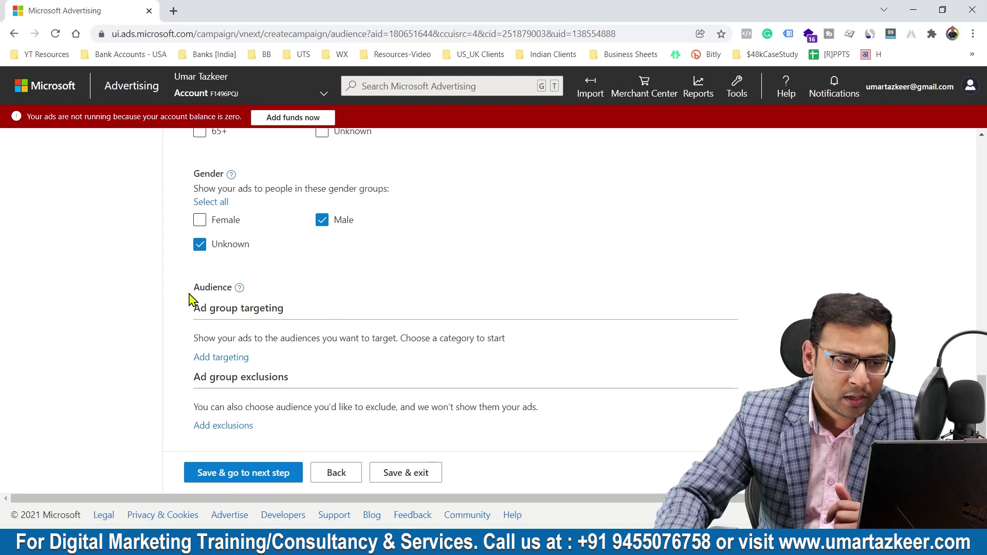
left_click(229, 359)
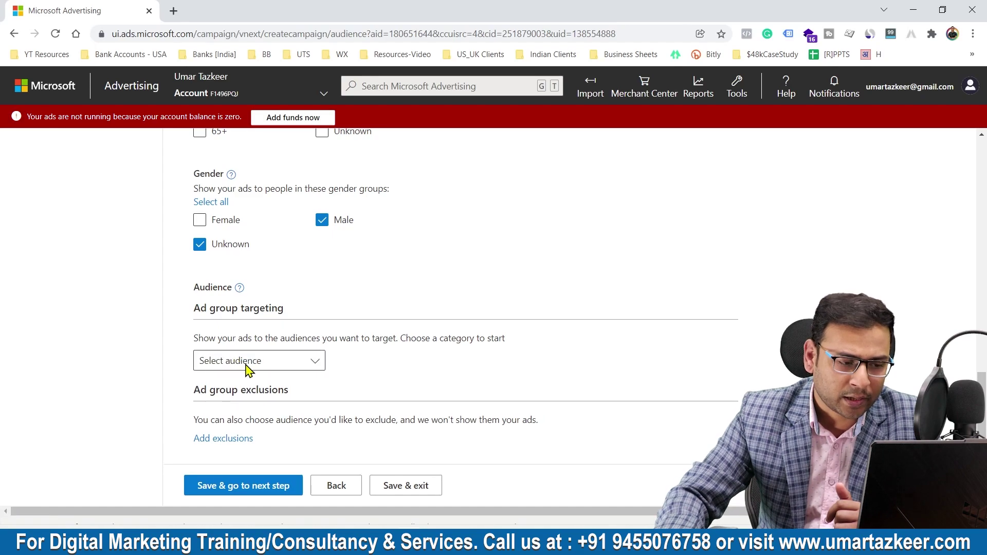
left_click(257, 363)
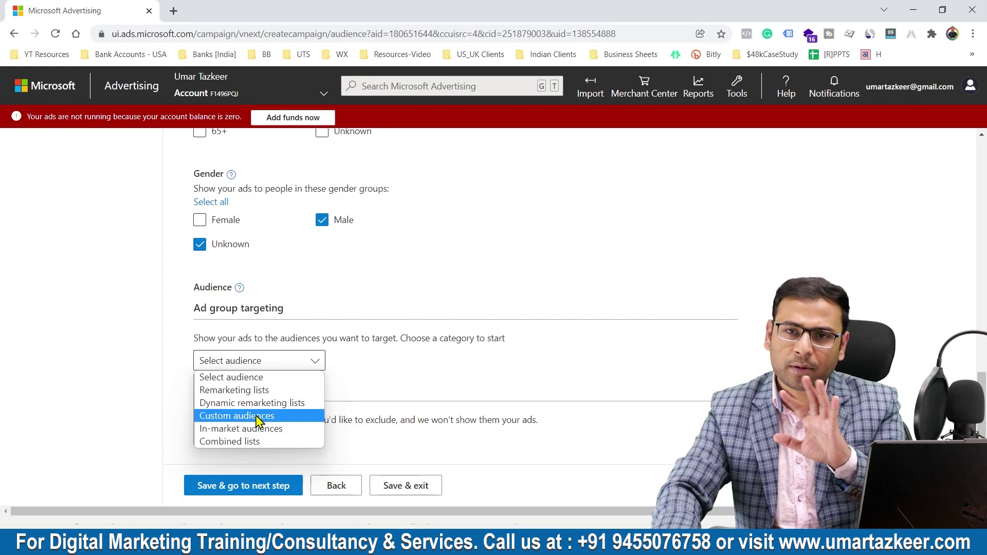
scroll(251, 424, "down", 1)
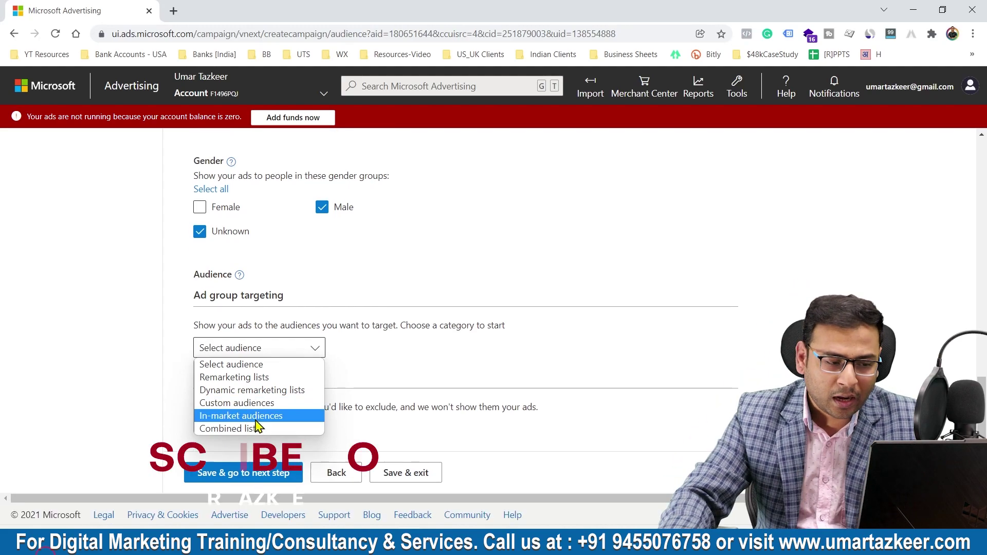
left_click(255, 419)
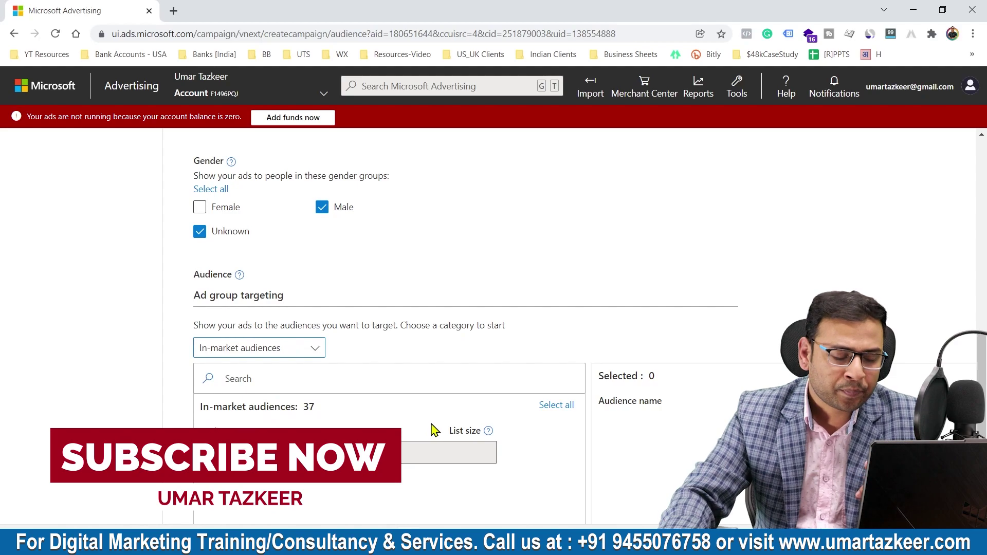
scroll(343, 421, "down", 3)
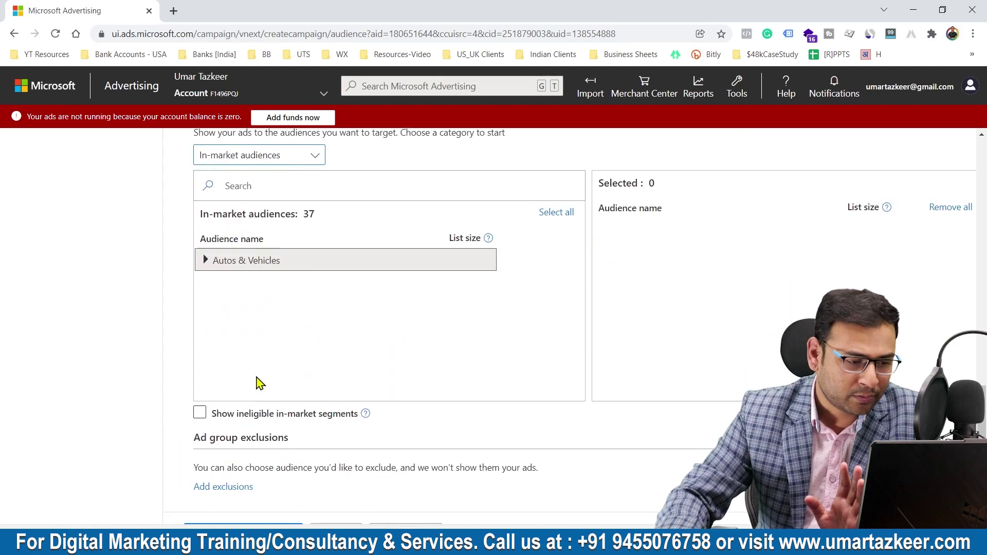
Show the ineligible in-market segments and expand Apparel & Accessories down to the Activewear subcategories.
left_click(219, 420)
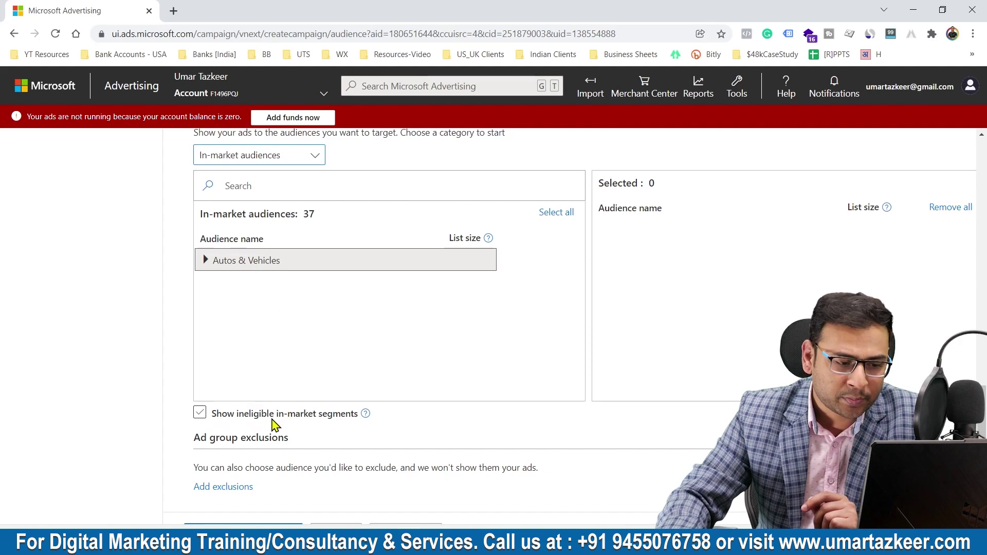
left_click(205, 417)
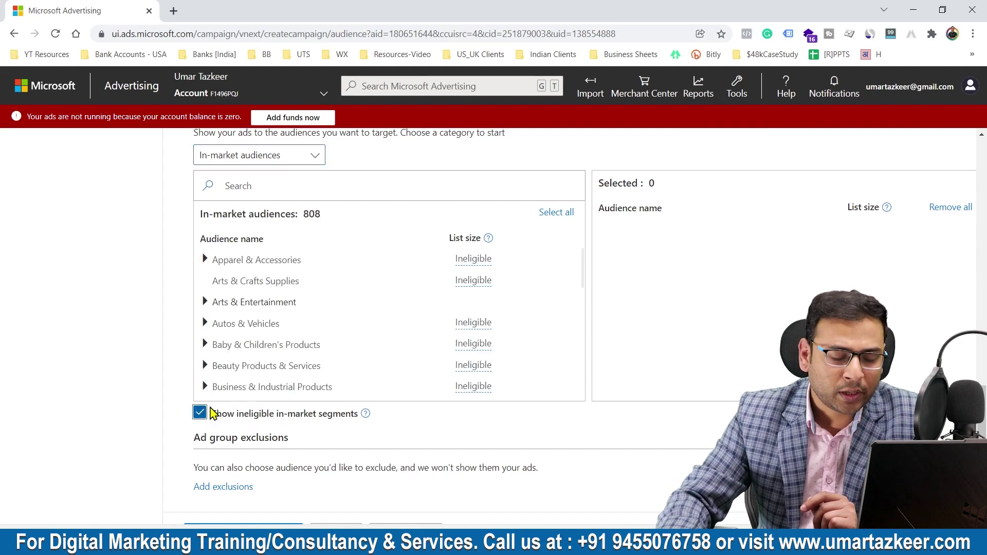
left_click(263, 257)
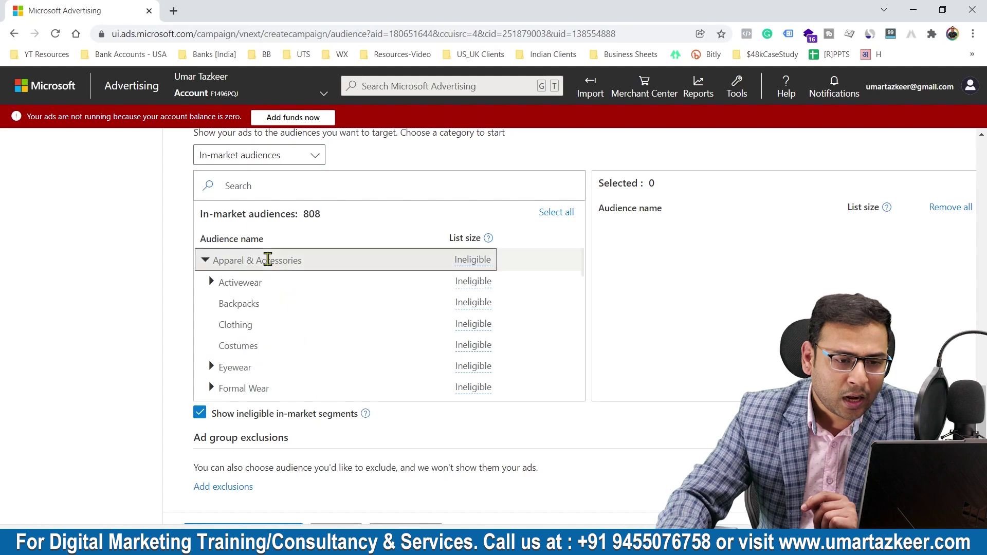
left_click(249, 282)
left_click(247, 302)
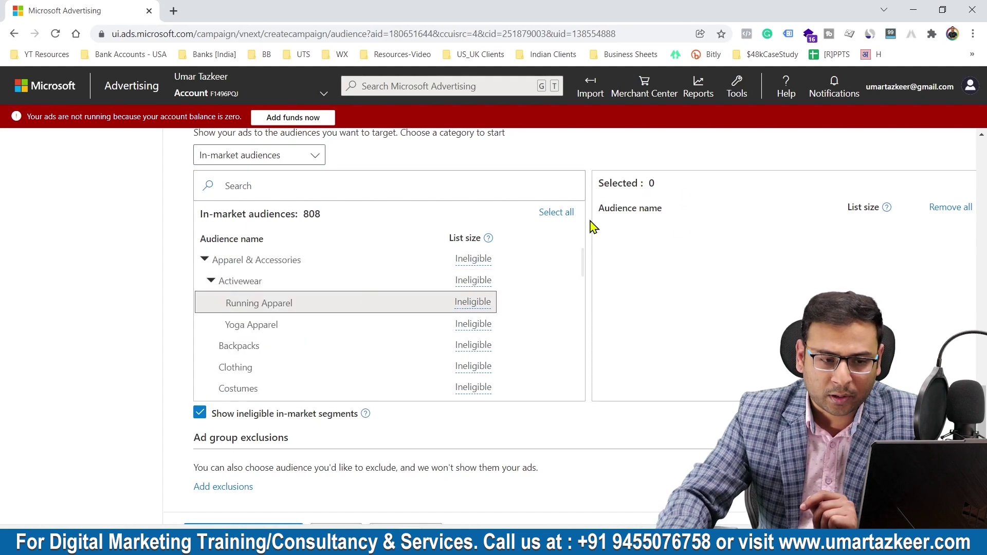
Check the ad group's age and location targeting, and hide the ineligible in-market segments.
scroll(411, 346, "up", 3)
scroll(411, 346, "down", 3)
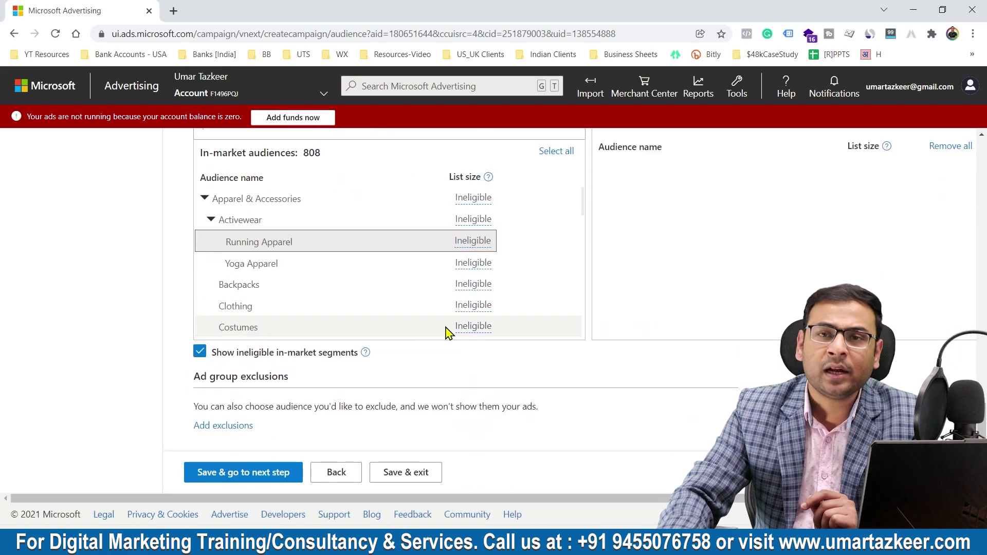
scroll(313, 282, "up", 6)
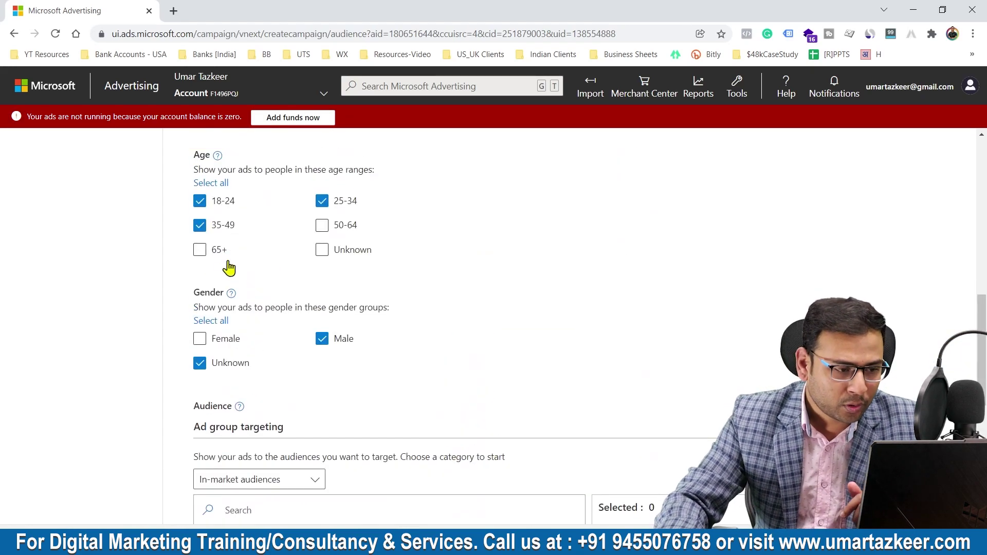
scroll(241, 290, "up", 5)
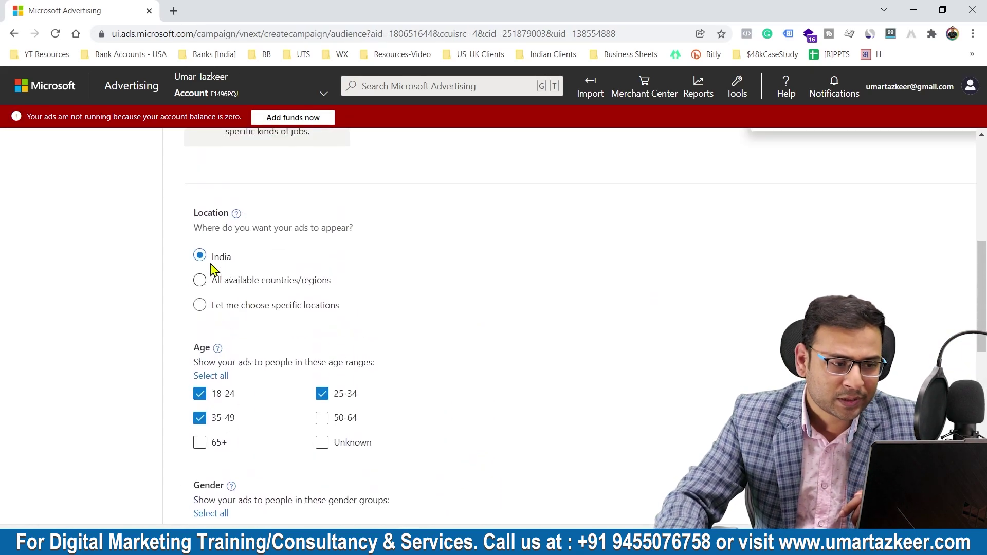
scroll(304, 291, "down", 12)
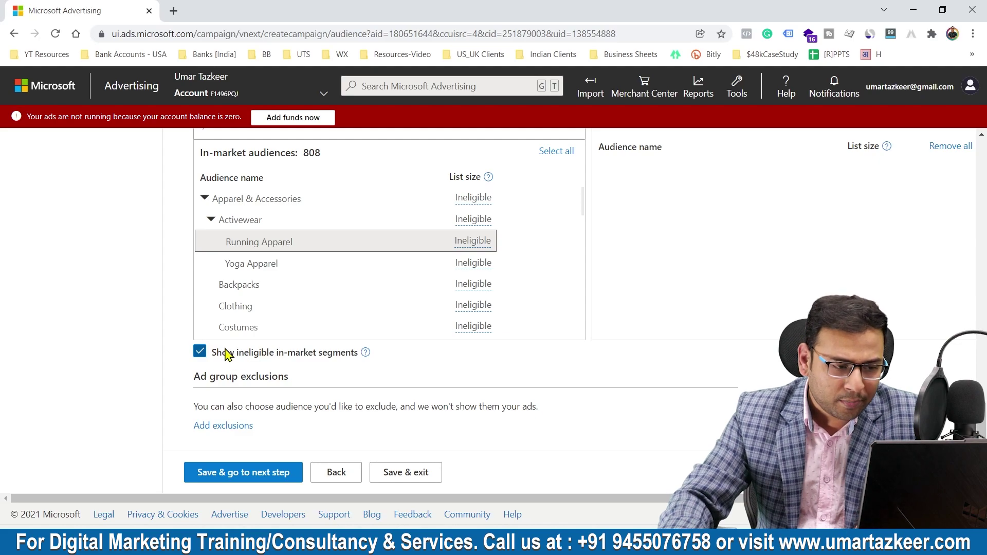
left_click(267, 358)
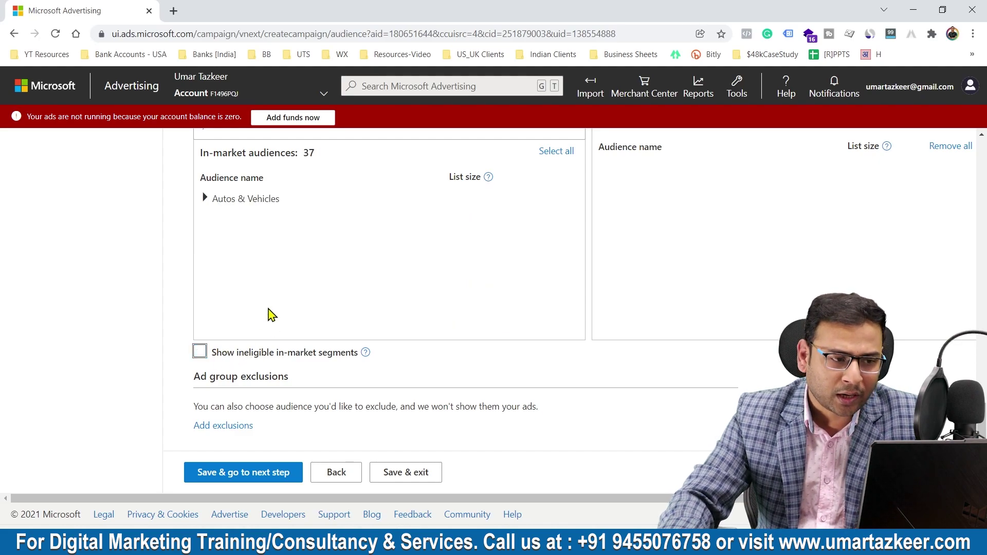
Browse the Motor Vehicles subcategories within the Autos & Vehicles in-market audience and collapse the category.
left_click(205, 199)
left_click(246, 221)
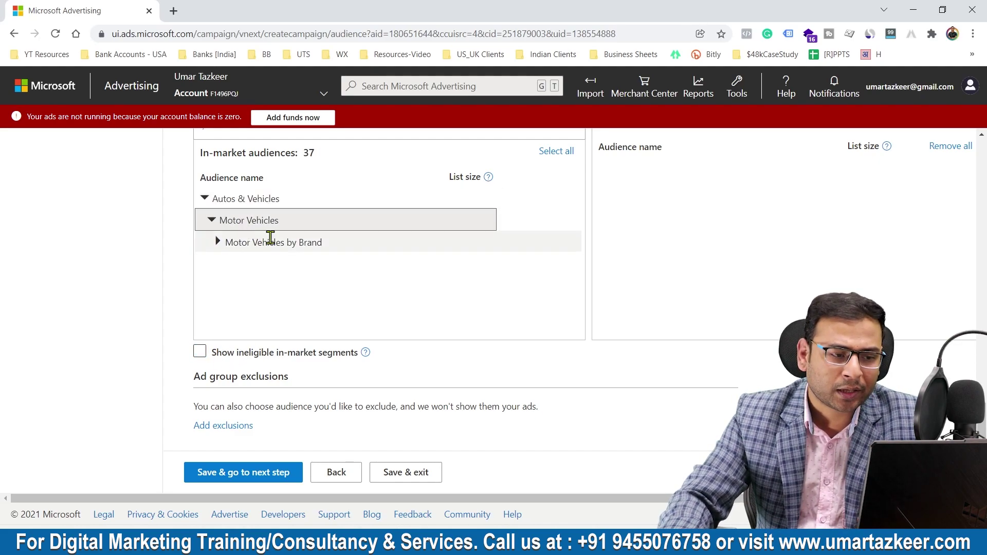
left_click(270, 238)
left_click(258, 221)
left_click(257, 221)
left_click(260, 199)
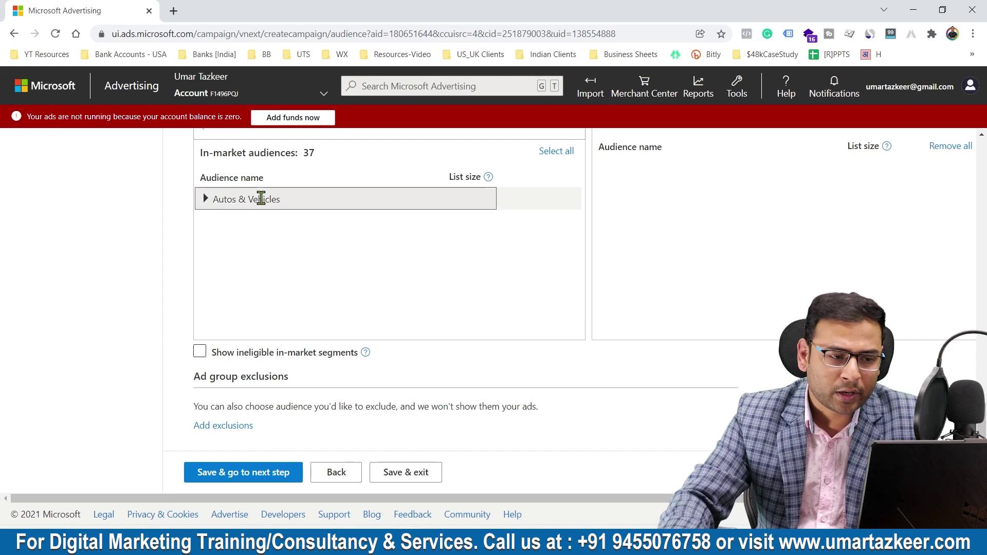
Check the locations served by Alfa Romeo under Motor Vehicles by Brand and add it to the targeted in-market audiences.
left_click(236, 198)
left_click(212, 220)
left_click(219, 244)
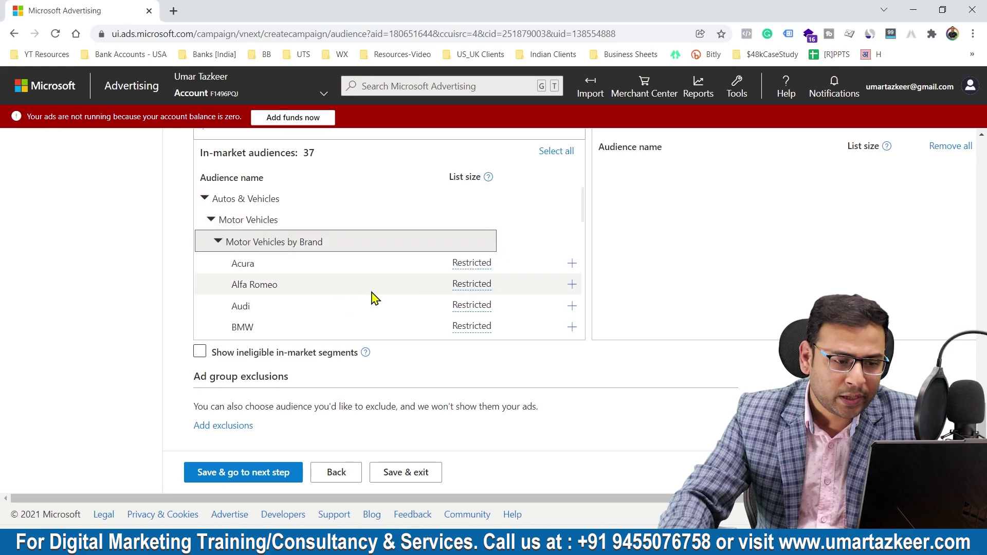
left_click(462, 286)
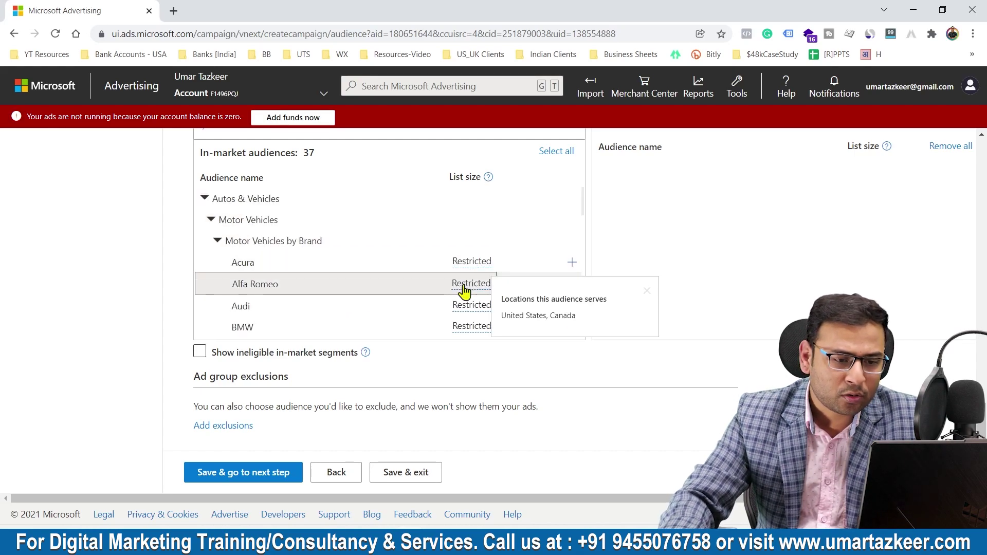
left_click(572, 284)
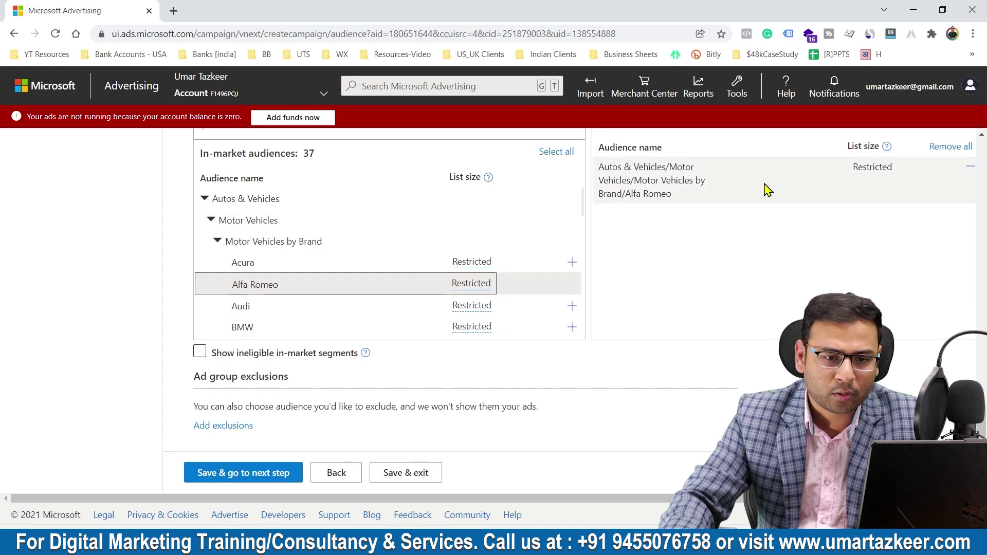
triple_click(744, 199)
left_click(744, 199)
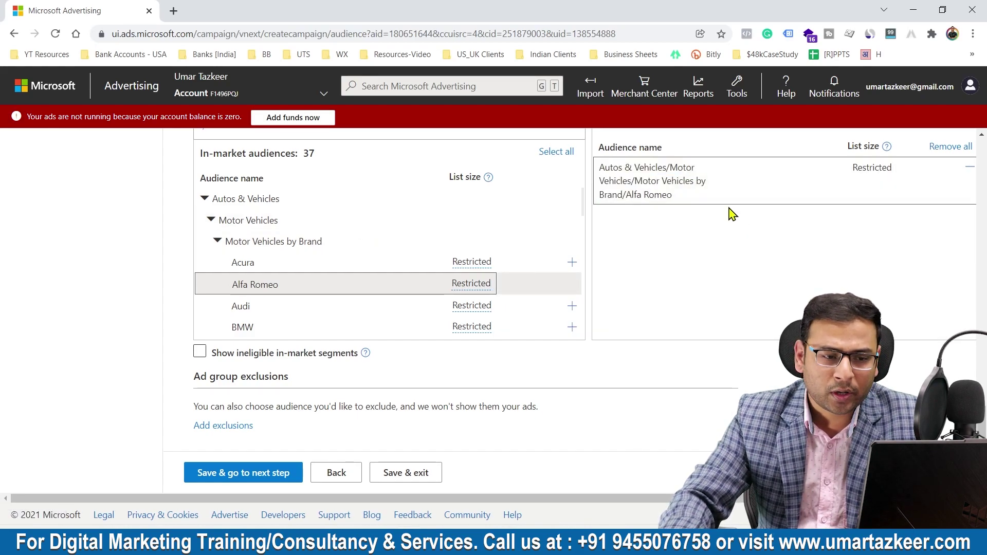
Change the ad group's location targeting to All available countries/regions.
scroll(354, 265, "up", 7)
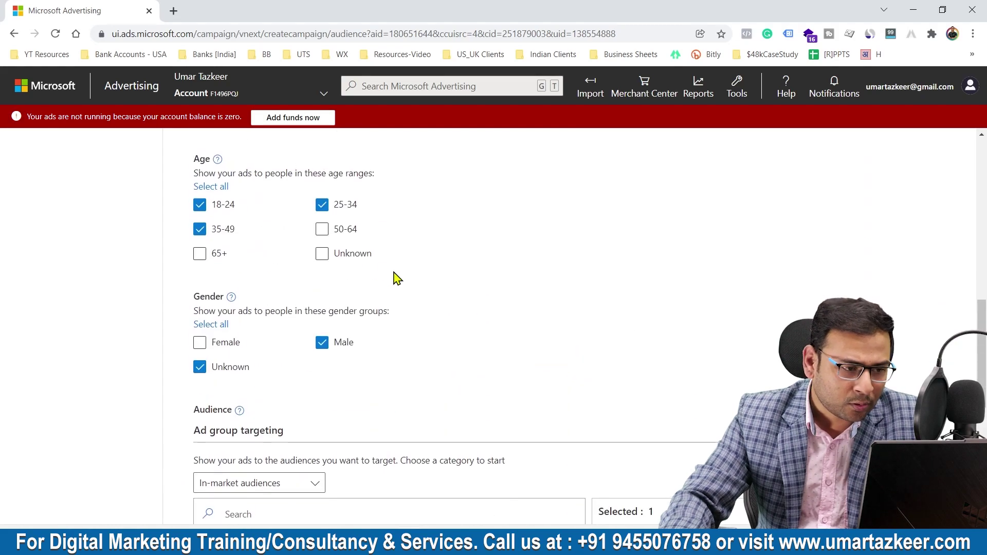
scroll(289, 231, "up", 3)
left_click(229, 182)
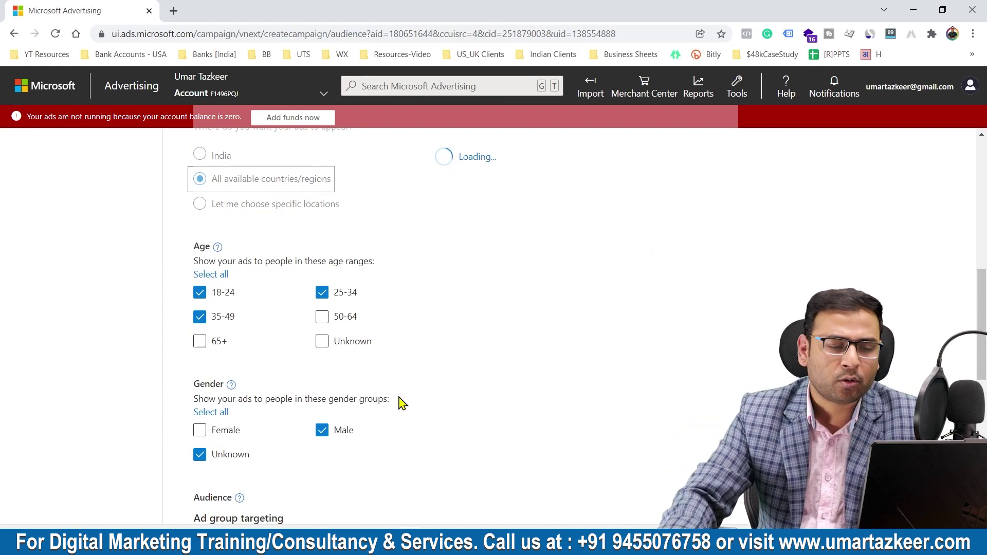
Review the Arts & Entertainment subcategories and add Arts & Crafts Supplies as a targeted in-market audience.
scroll(399, 398, "down", 8)
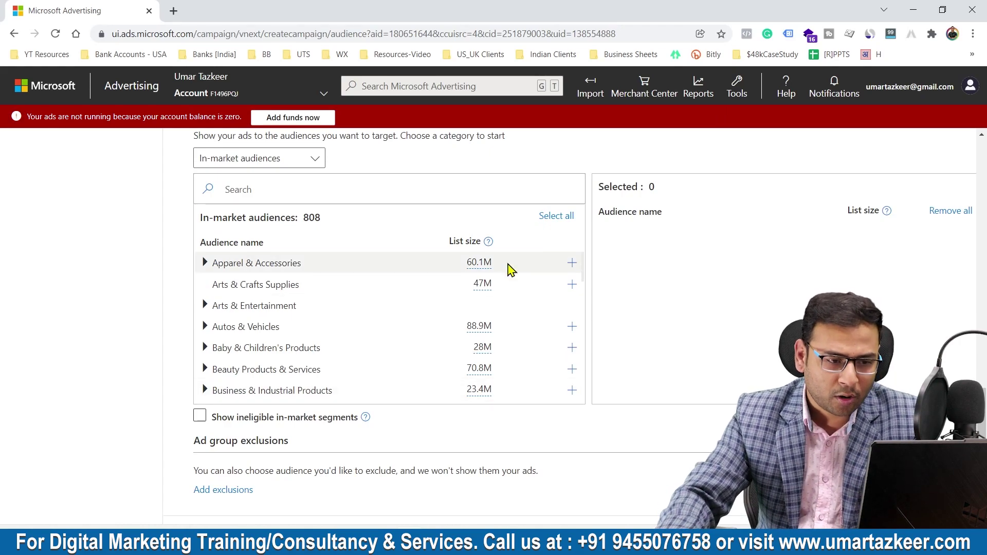
left_click(206, 306)
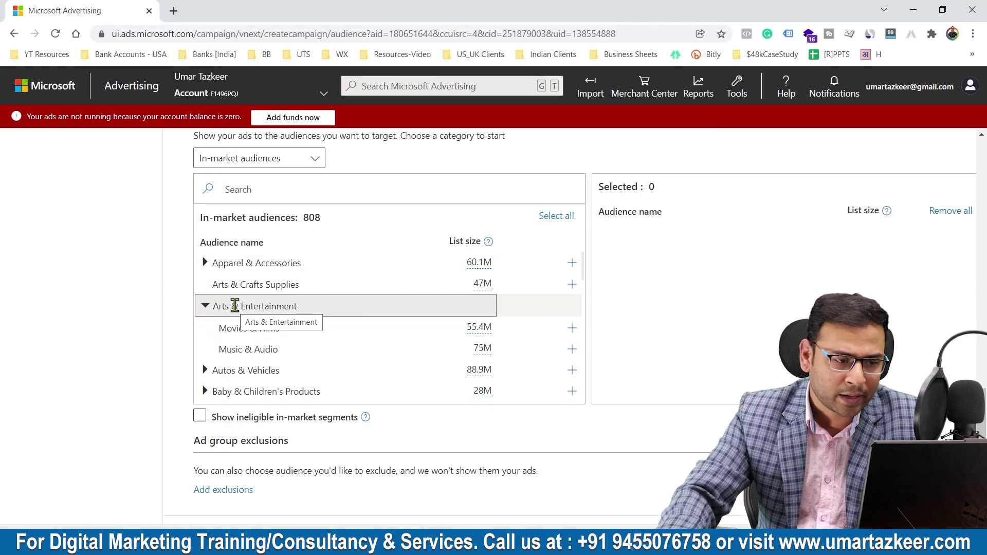
left_click(205, 306)
left_click(571, 284)
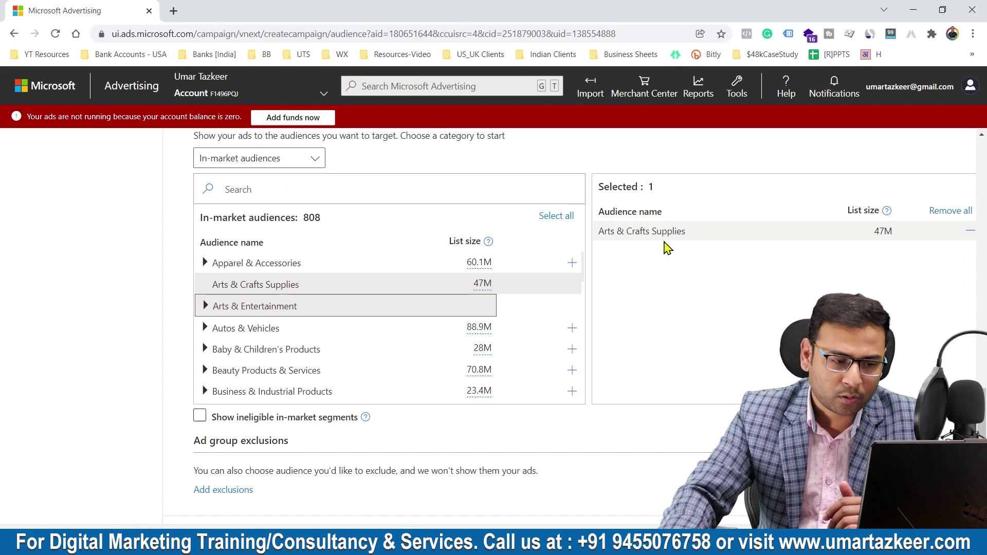
Add the Company criterion to the ad group and go to its targeting settings.
scroll(665, 247, "down", 2)
scroll(445, 311, "up", 10)
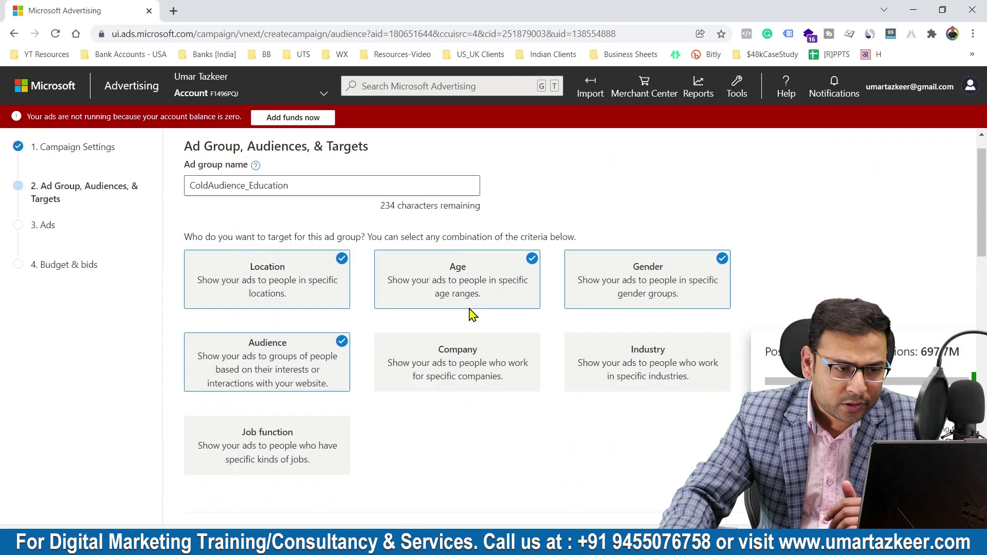
scroll(352, 310, "down", 2)
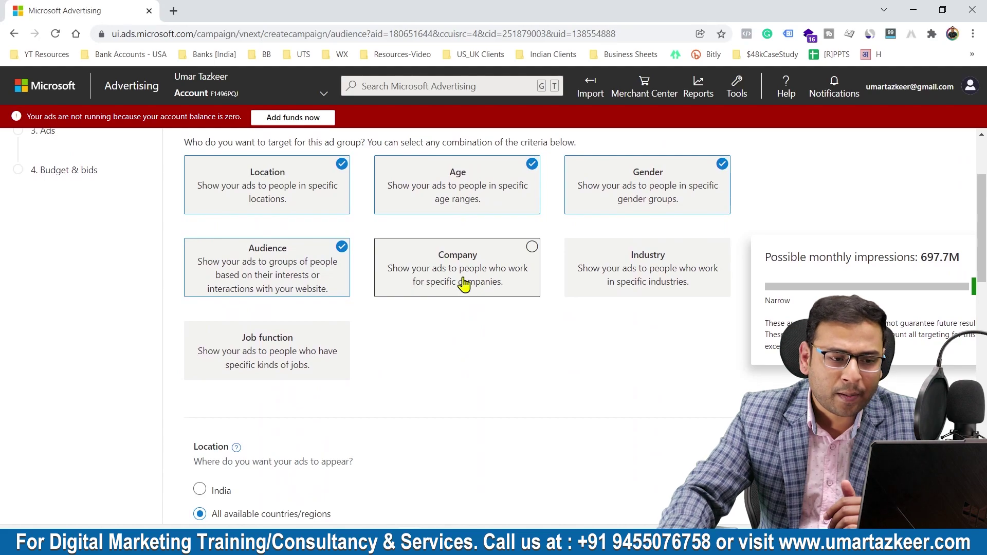
left_click(485, 276)
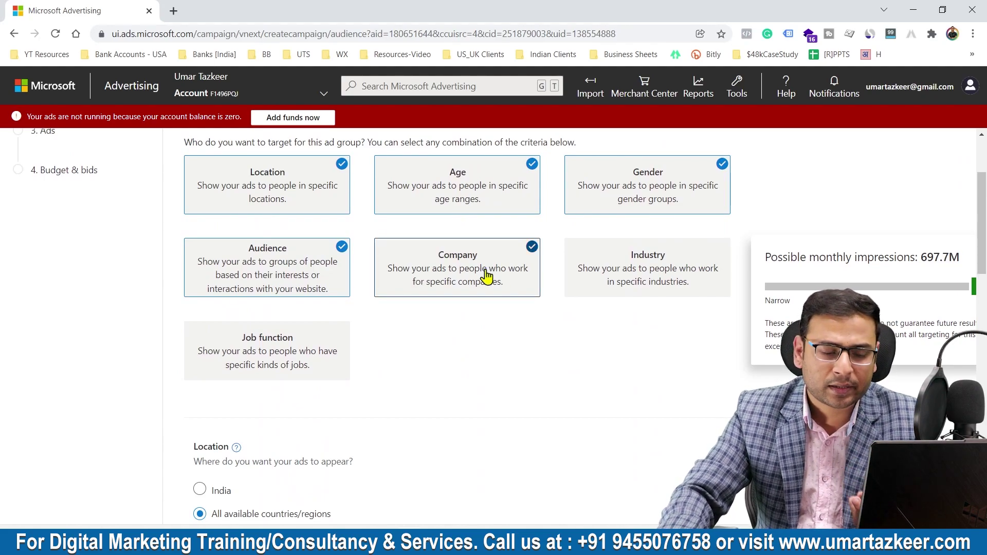
scroll(473, 264, "down", 2)
scroll(493, 223, "down", 12)
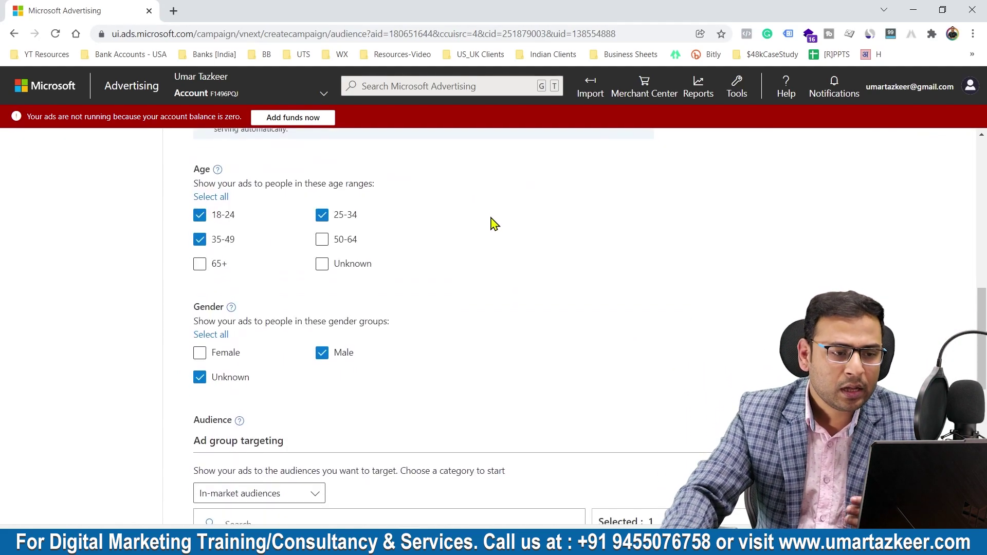
scroll(504, 302, "down", 6)
scroll(358, 399, "down", 6)
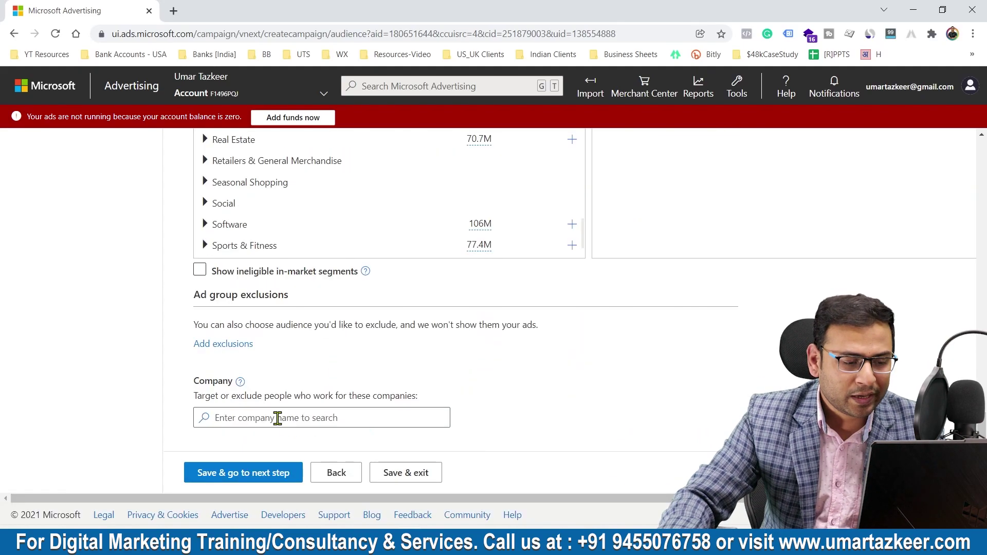
Search the Company targeting for Infosys and review the matching companies.
left_click(273, 418)
type("Infosys")
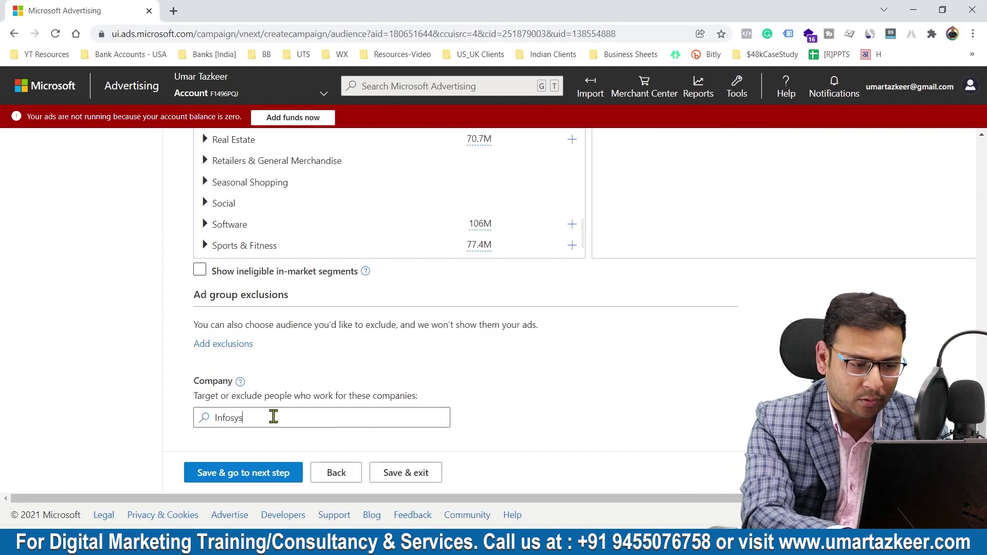
scroll(501, 399, "down", 1)
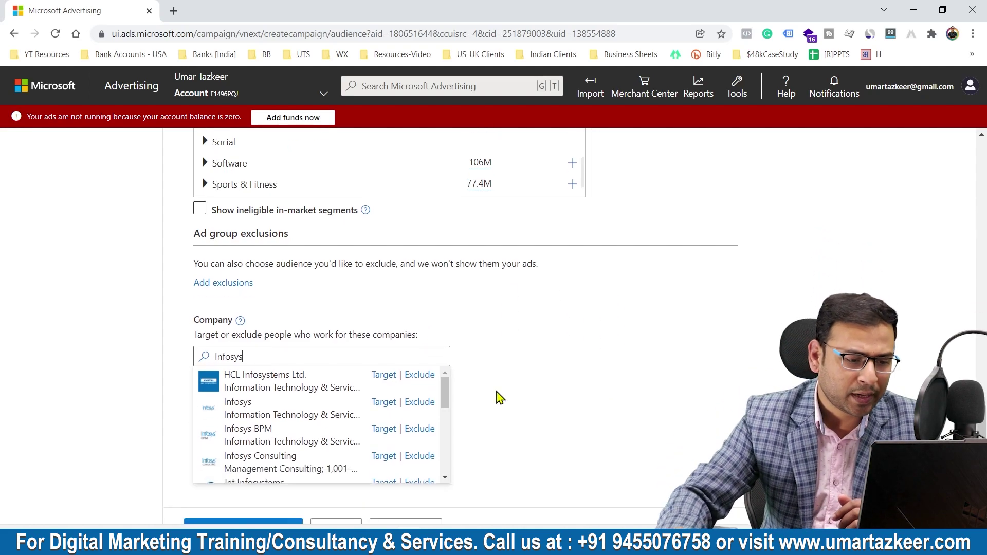
scroll(289, 371, "down", 3)
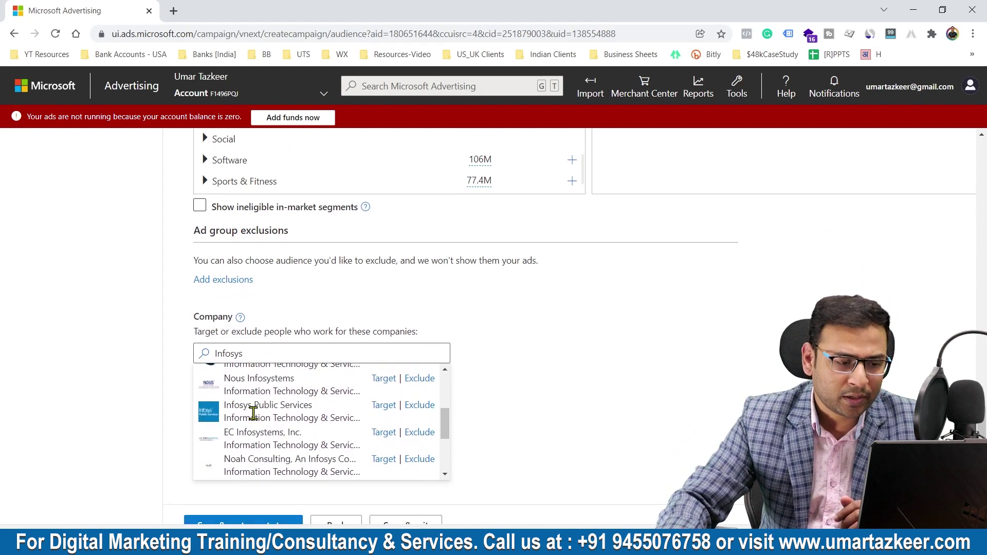
scroll(267, 405, "down", 2)
scroll(287, 415, "up", 5)
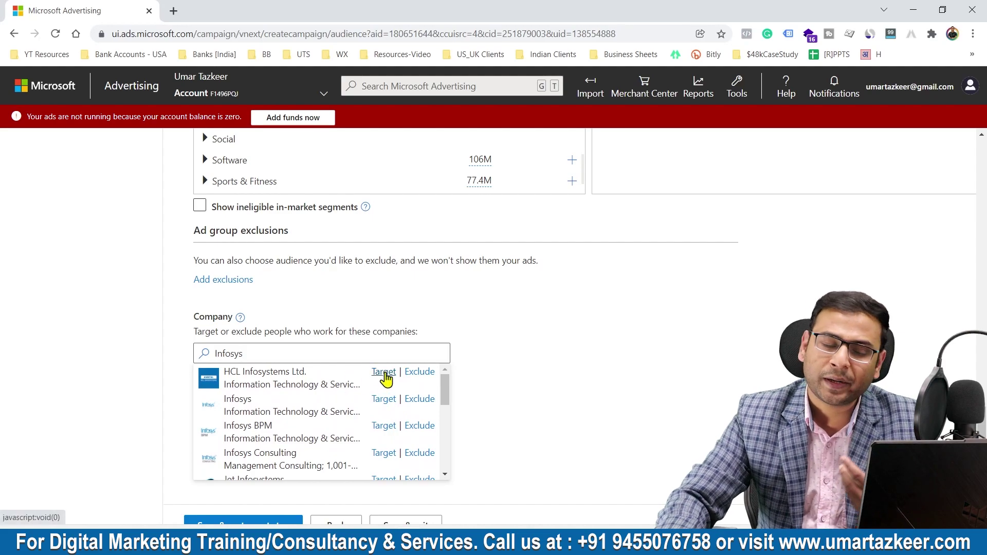
left_click(586, 377)
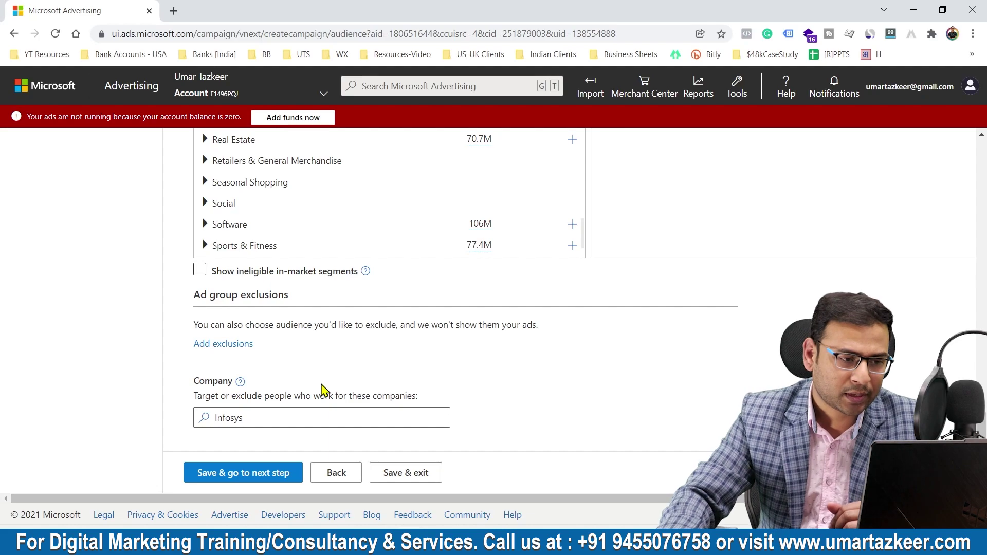
Add the Industry criterion to the ad group and expand its Manufacturing category.
scroll(323, 391, "up", 10)
left_click(628, 396)
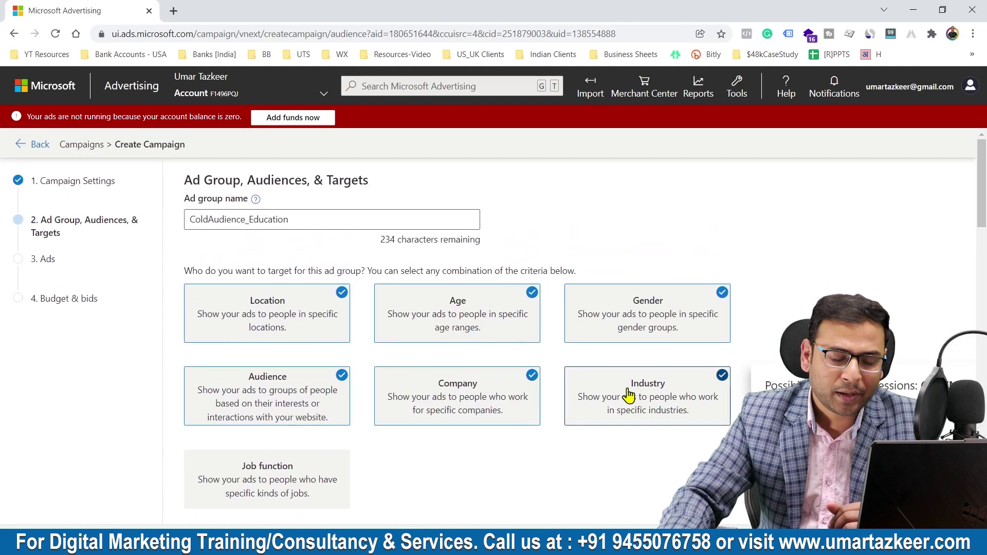
scroll(647, 395, "down", 18)
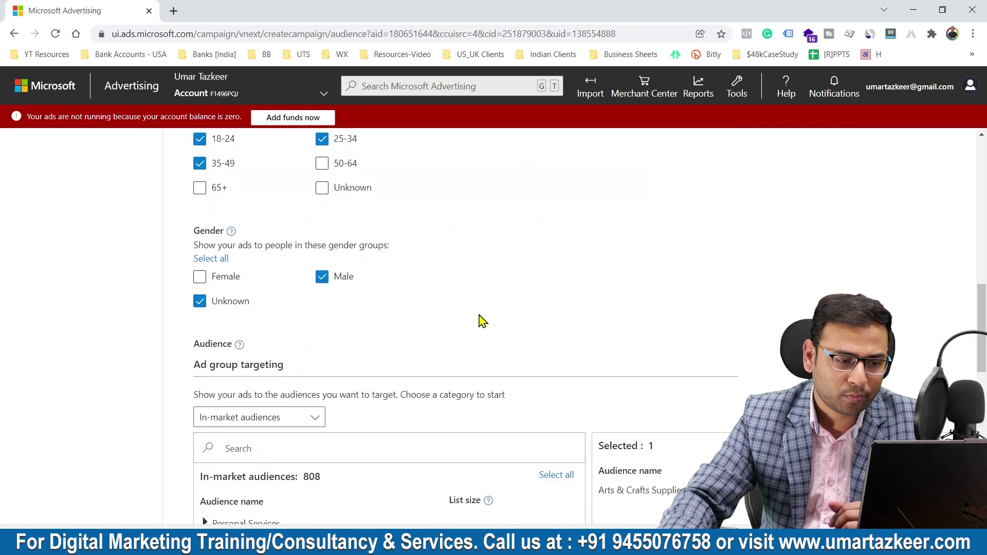
scroll(479, 320, "down", 6)
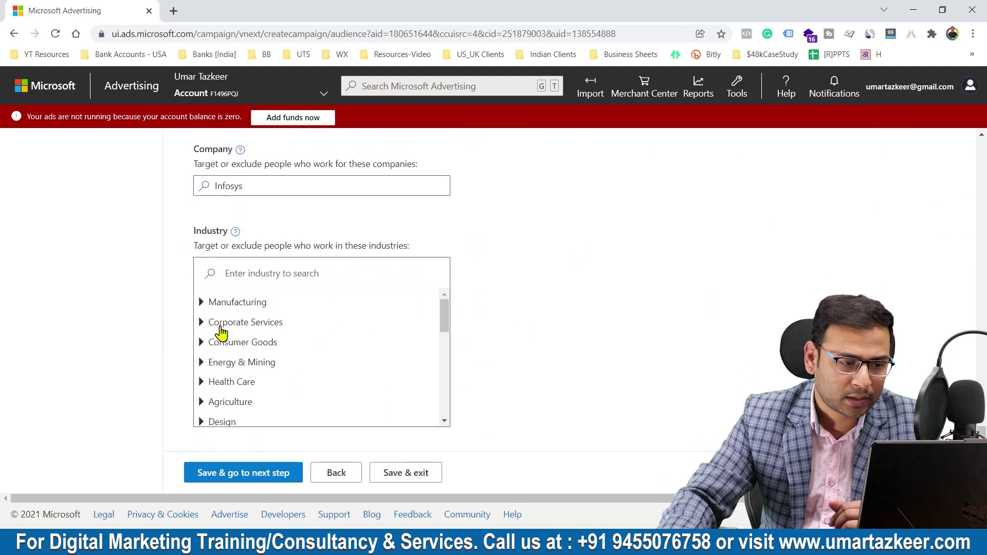
left_click(228, 302)
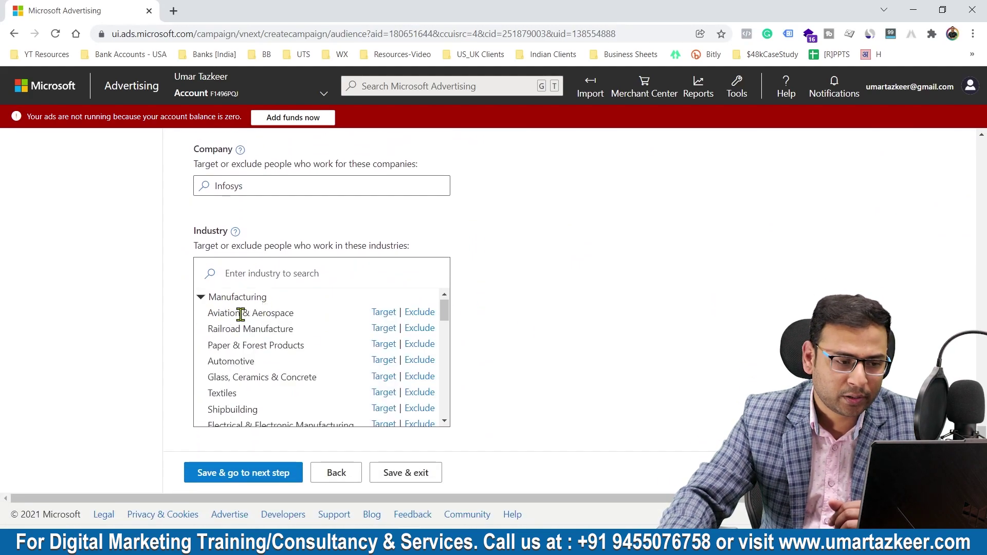
Change the ad group's location targeting to India and target the Aviation & Aerospace industry under Manufacturing.
scroll(520, 334, "up", 10)
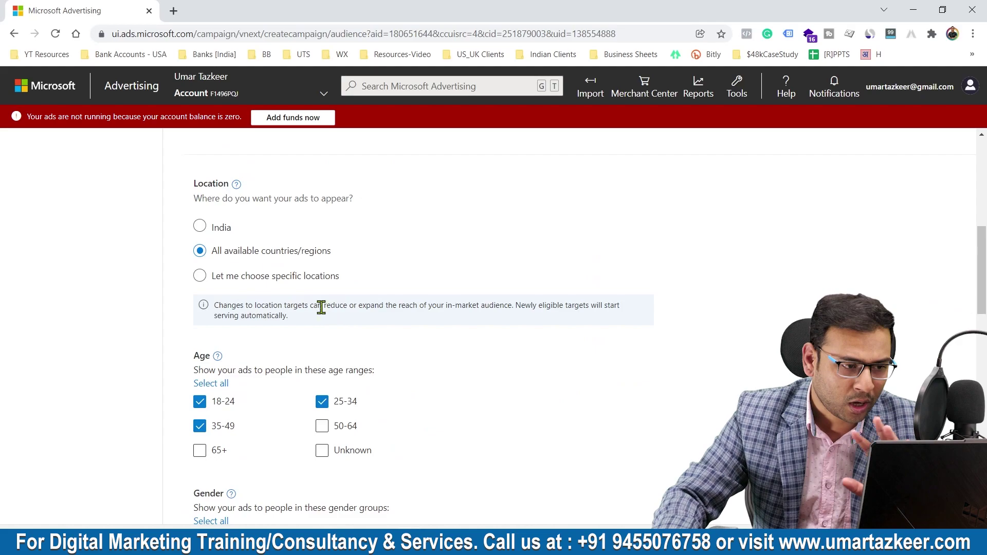
left_click(199, 226)
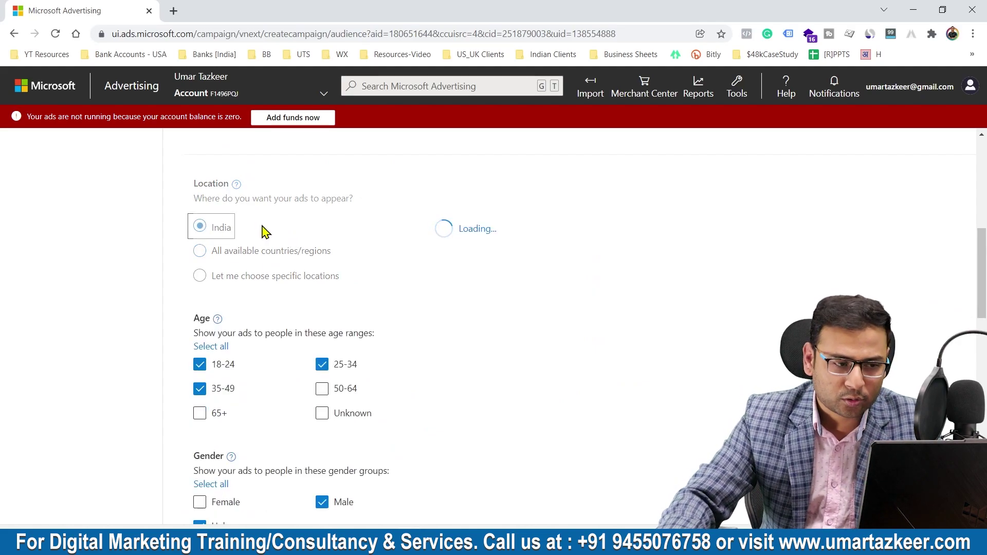
scroll(406, 334, "down", 10)
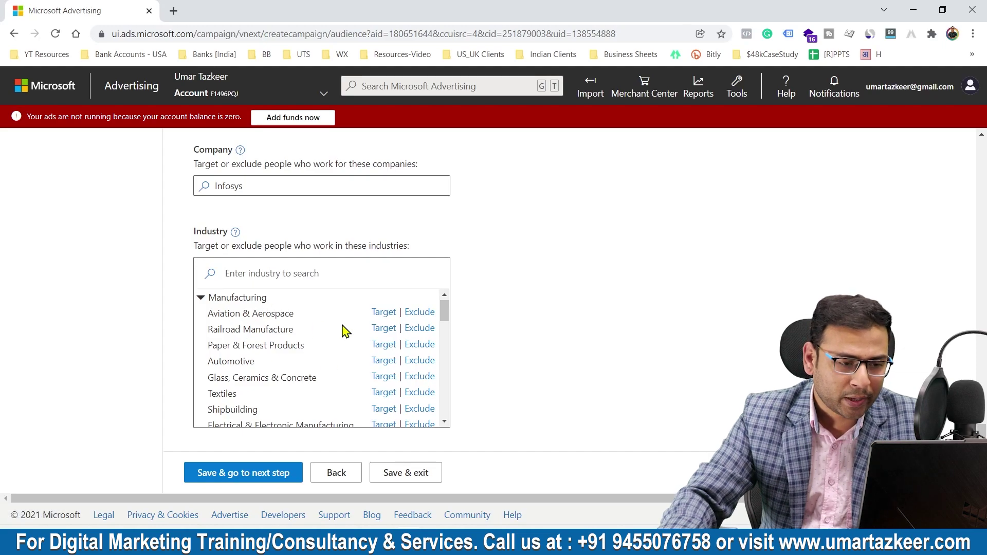
left_click(383, 313)
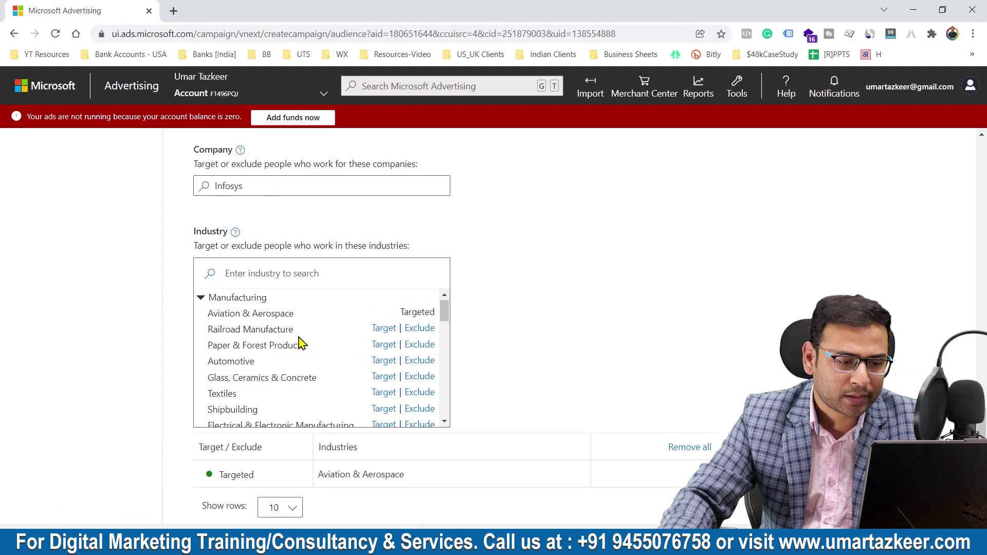
Target people who work for Infosys in the ad group's Company settings.
scroll(301, 344, "down", 2)
scroll(237, 309, "up", 2)
left_click(283, 190)
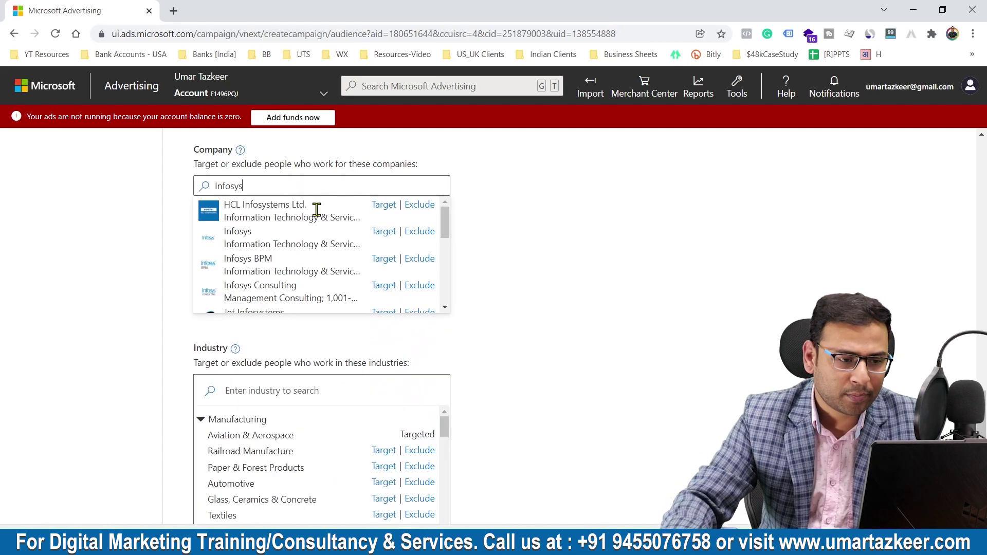
left_click(384, 231)
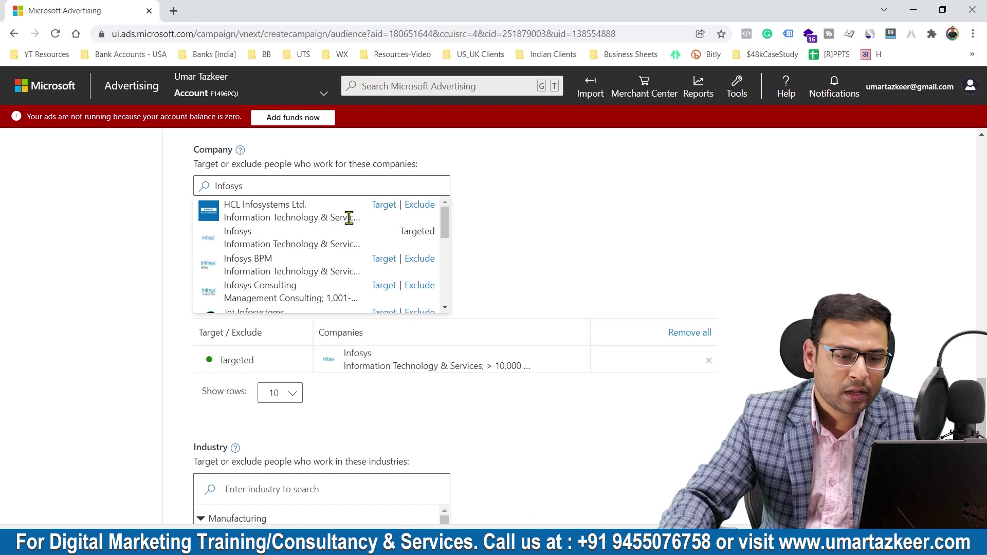
Check the in-market audiences available for India and browse the industry categories.
scroll(293, 359, "up", 8)
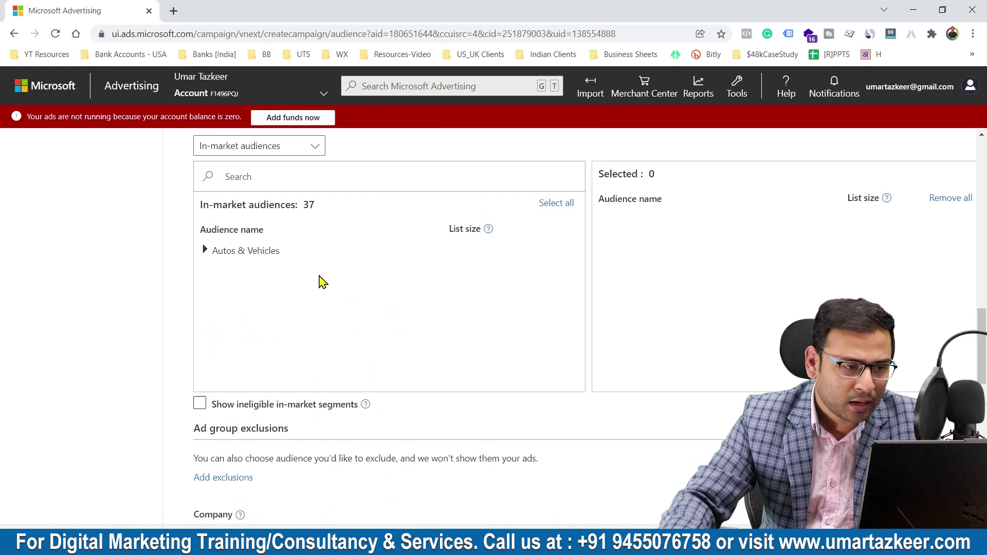
left_click_drag(227, 225, 298, 225)
left_click(274, 243)
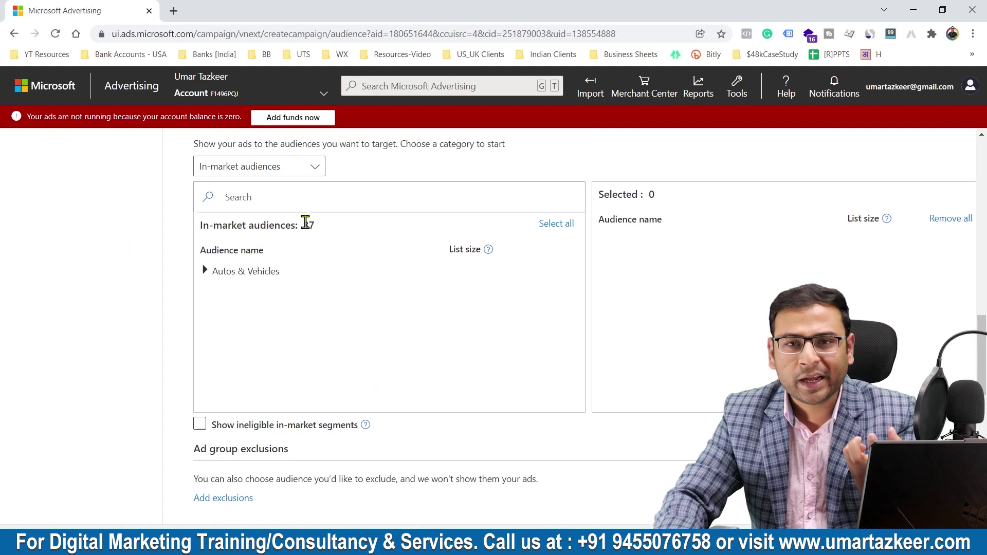
scroll(310, 225, "down", 9)
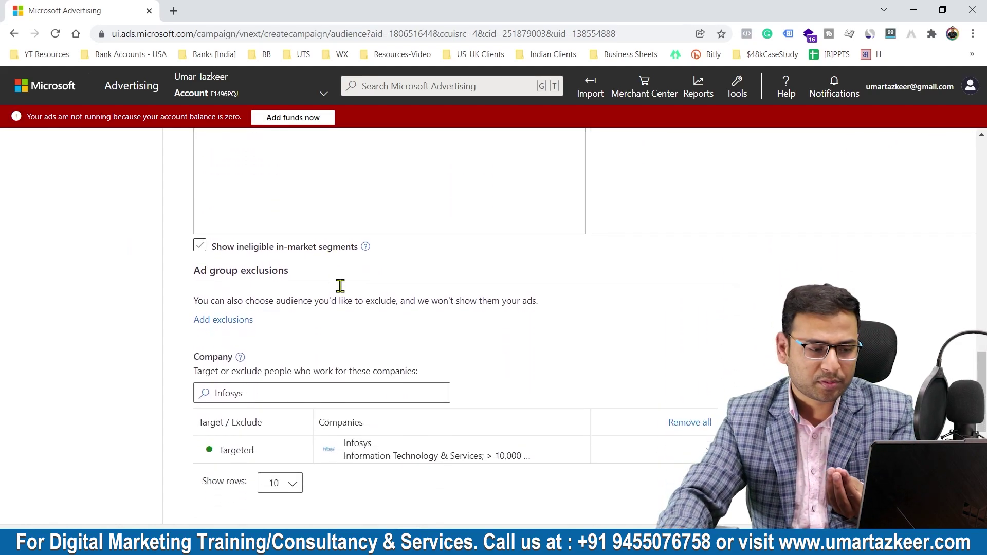
scroll(317, 302, "down", 5)
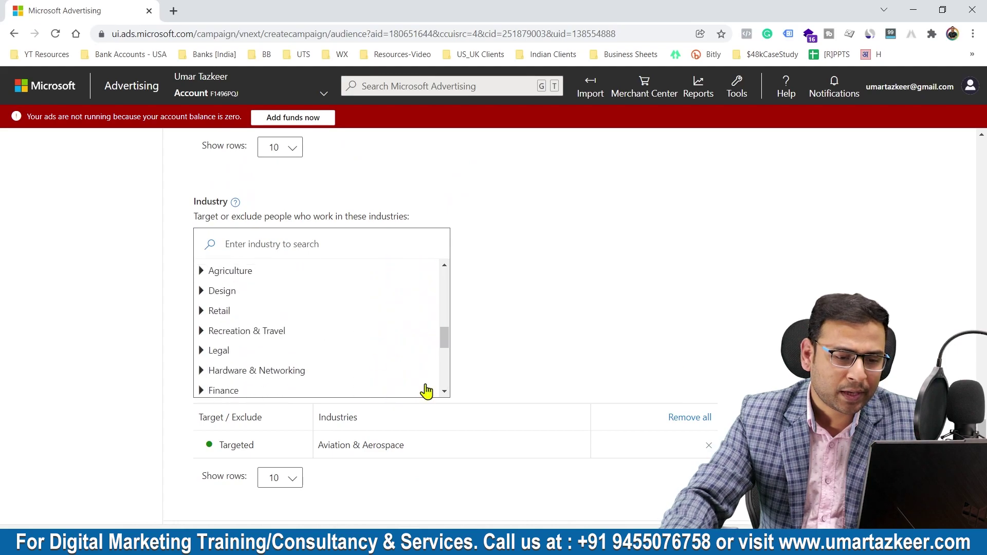
Add the Job function criterion to the ad group and go to its list of job functions.
scroll(425, 346, "up", 15)
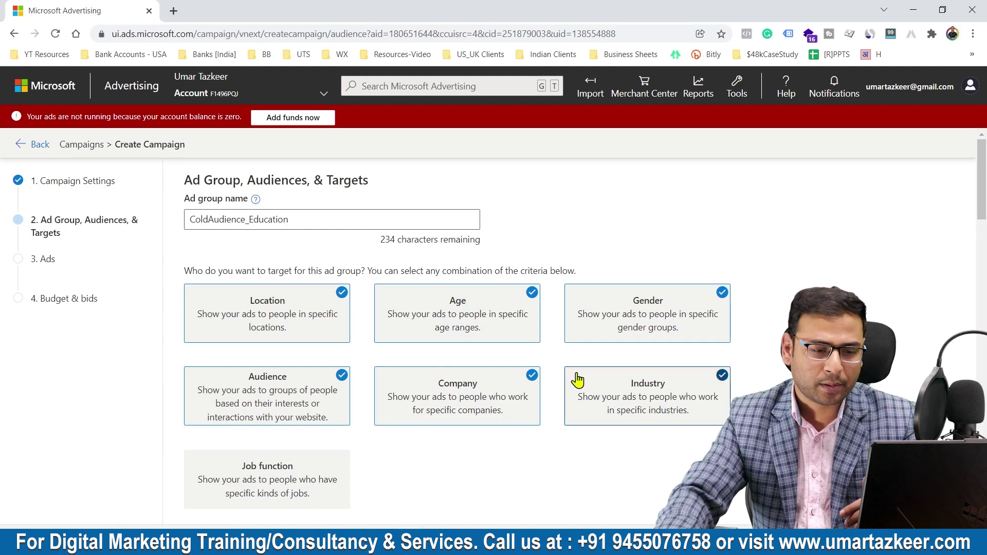
scroll(260, 370, "down", 2)
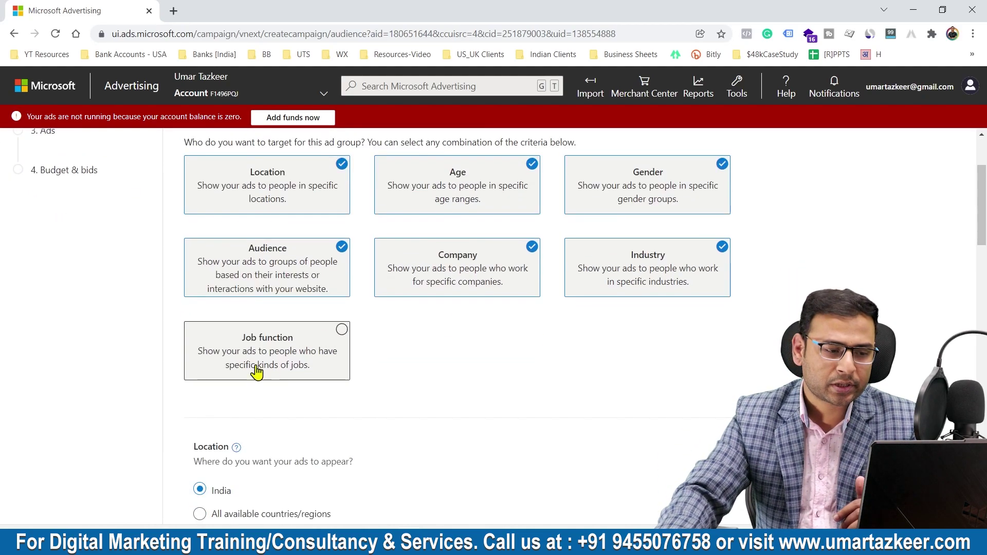
scroll(369, 371, "down", 6)
scroll(349, 365, "down", 15)
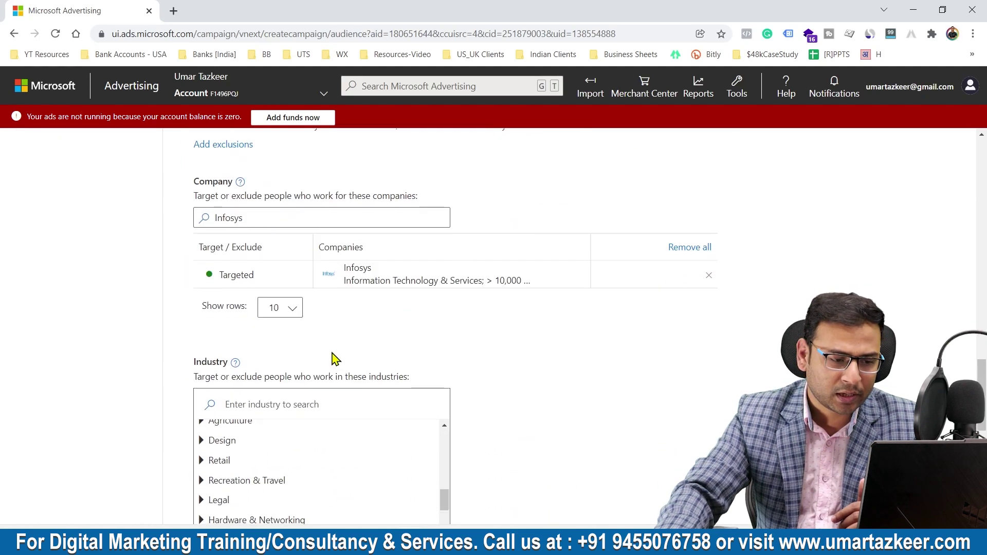
scroll(375, 379, "down", 3)
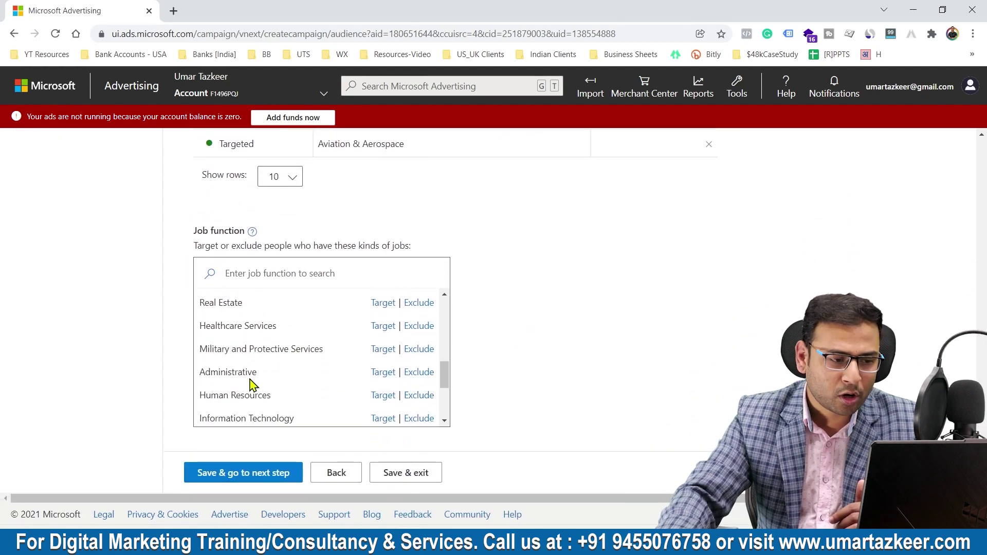
Search the job functions for Digital and for Manufacturing.
scroll(268, 329, "up", 2)
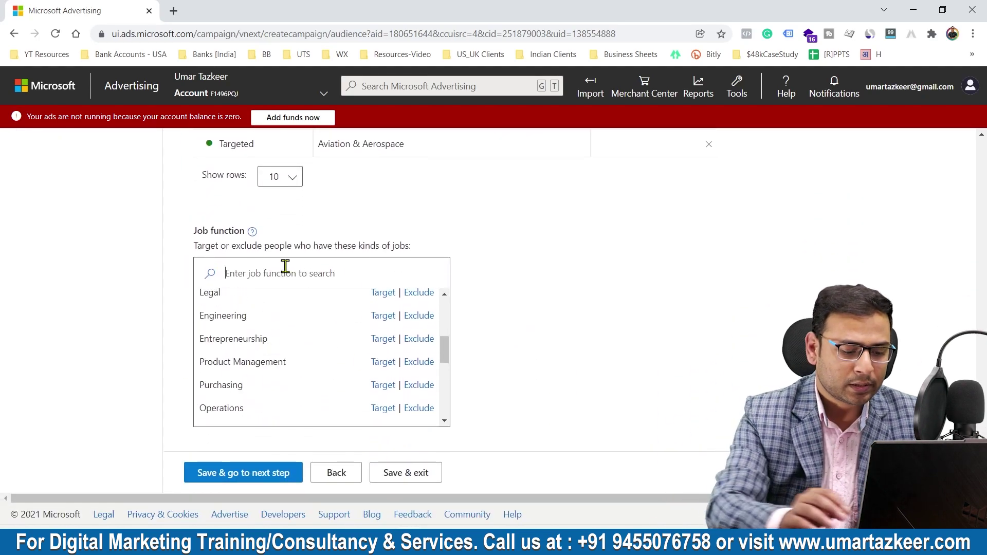
type("Digital")
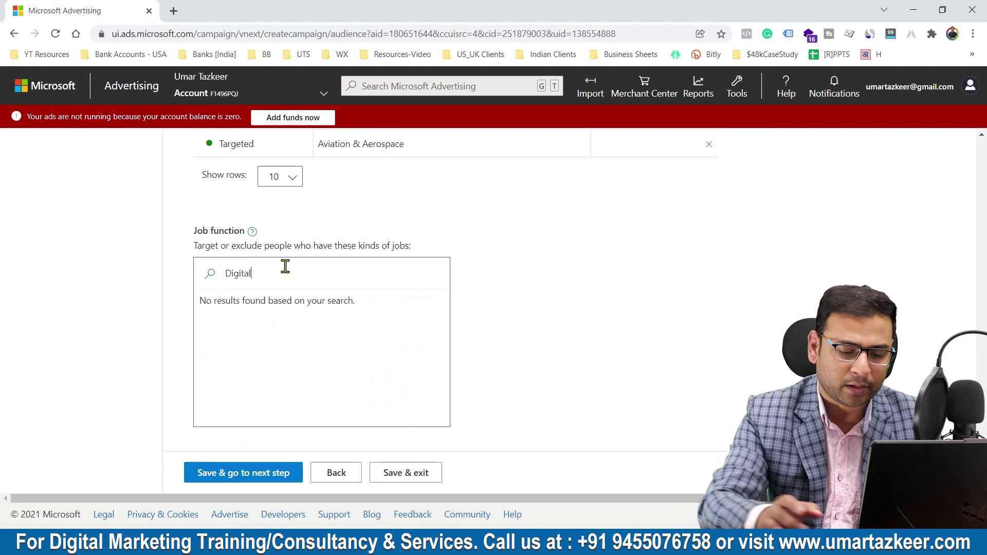
type("Manufacturing")
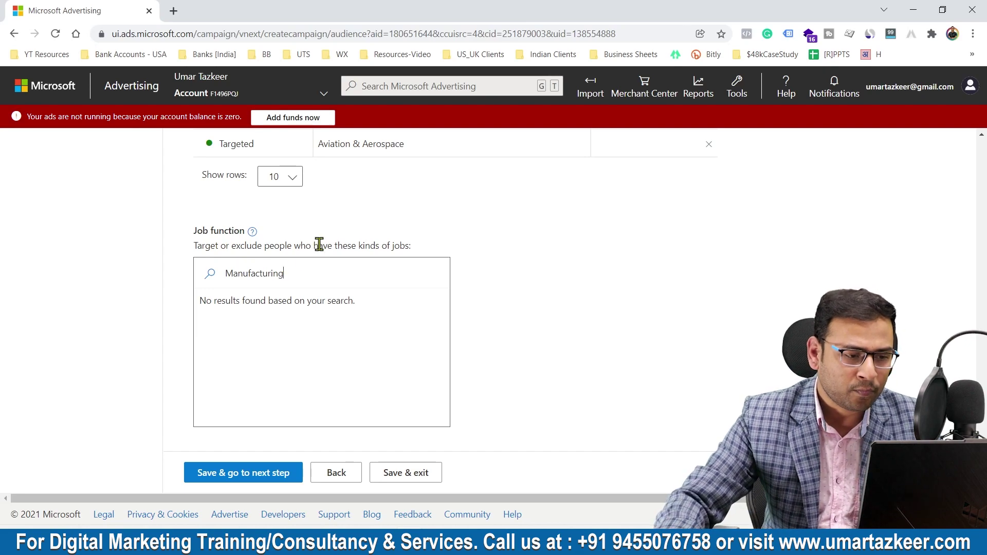
Clear the job function search to bring back the full list.
right_click(247, 267)
left_click(194, 273)
key("ctrl+a")
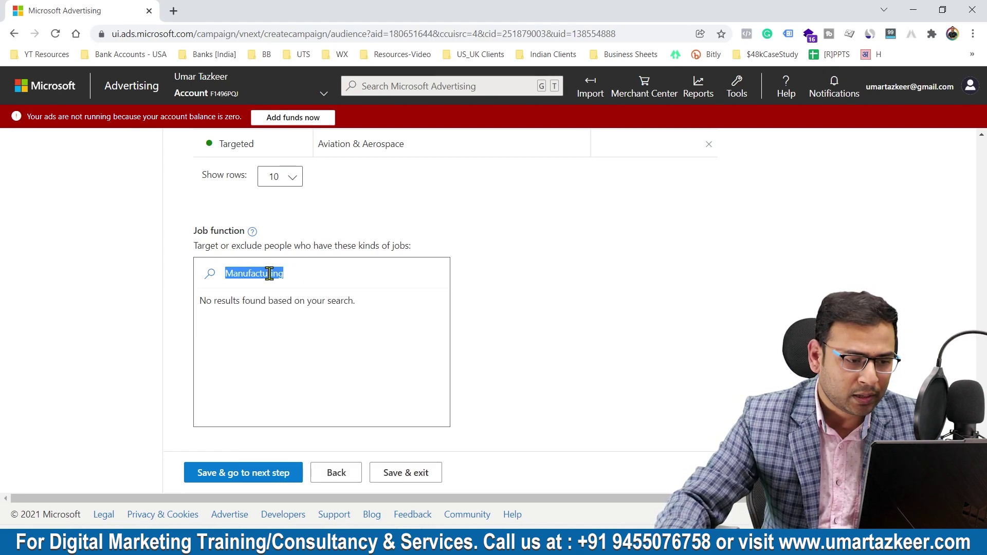
key("Right")
key("shift+Left")
key("shift+Left")
key("shift+Left")
key("shift+Left")
key("shift+Left")
key("shift+Left")
key("ctrl+a")
key("BackSpace")
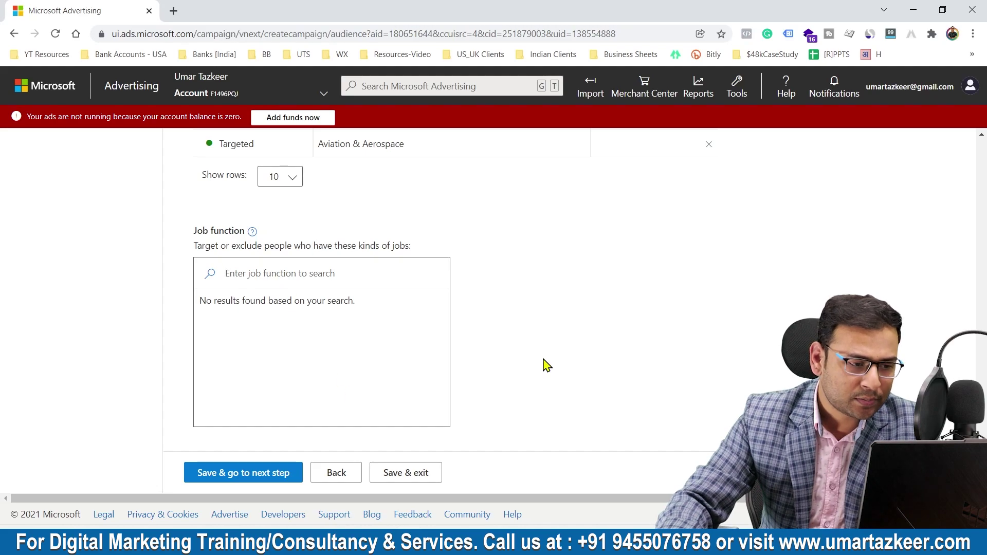
left_click(212, 273)
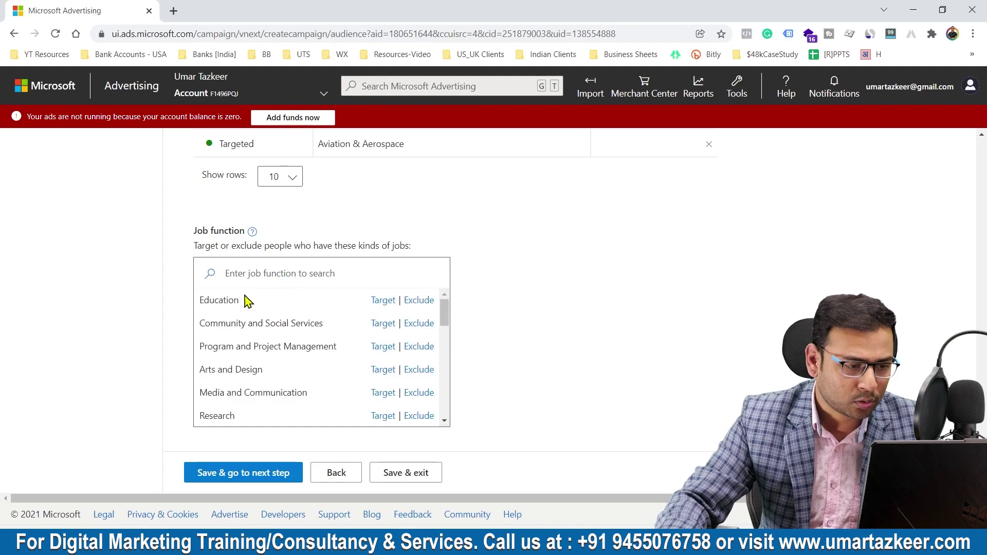
Examine the full list of job functions and look back over the in-market audience and company targeting.
left_click_drag(219, 318, 265, 324)
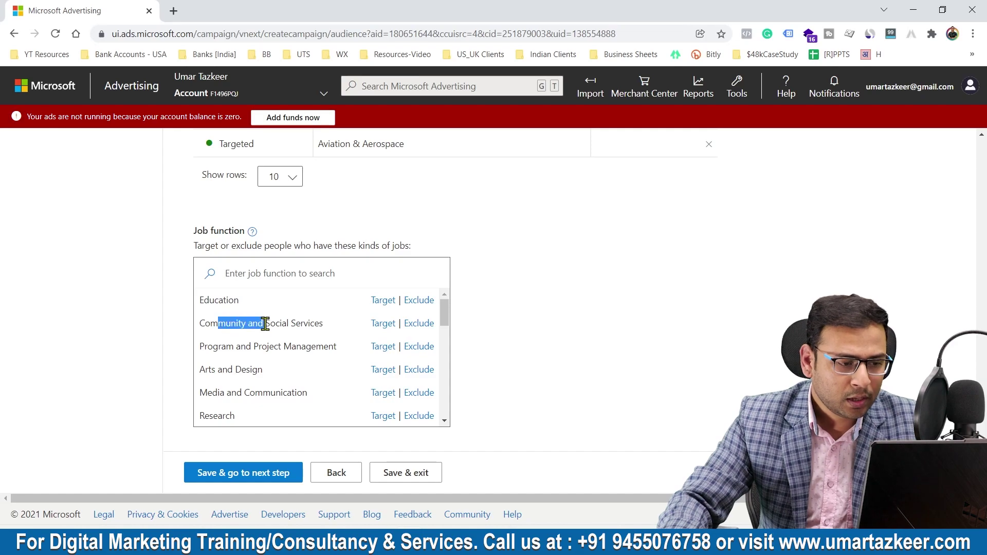
left_click(285, 346)
scroll(295, 348, "down", 4)
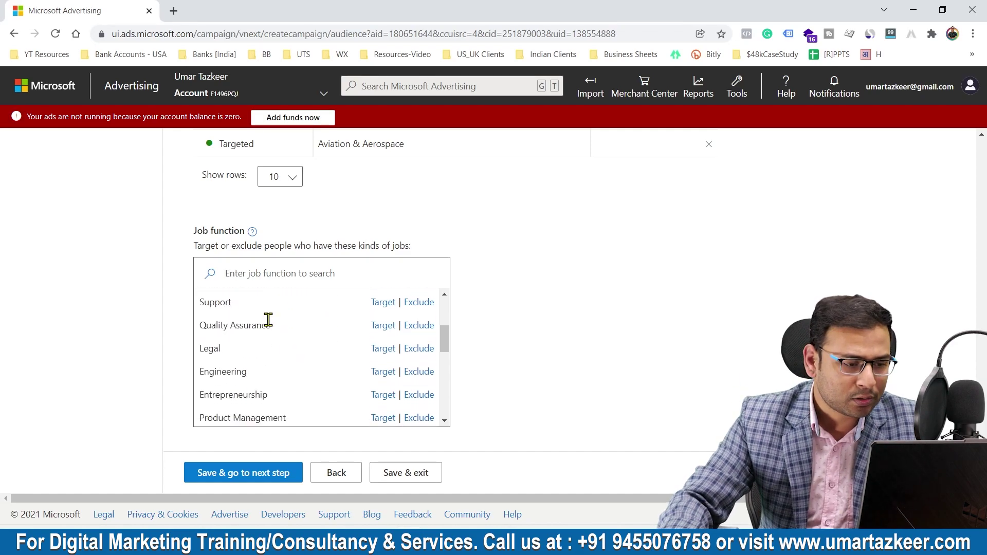
scroll(264, 344, "down", 5)
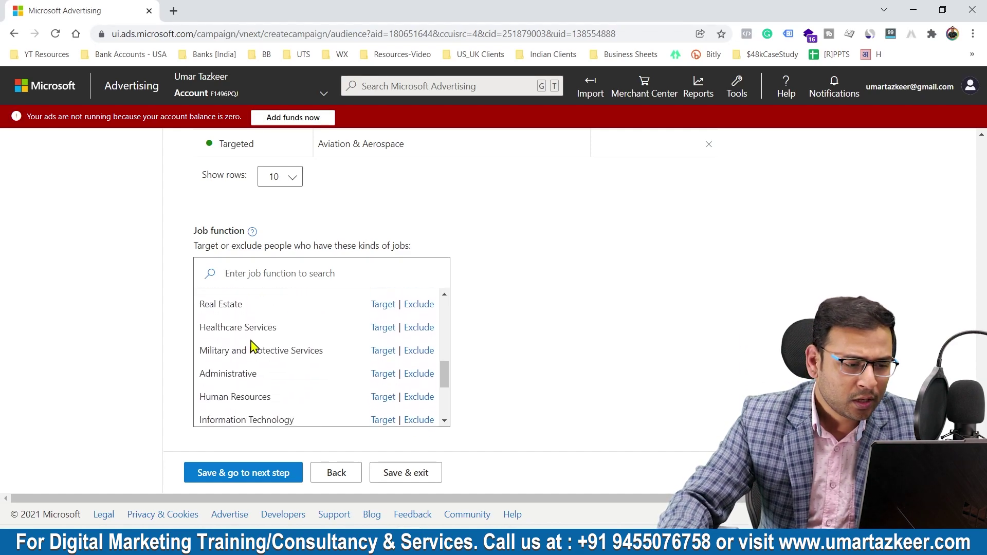
scroll(277, 341, "down", 1)
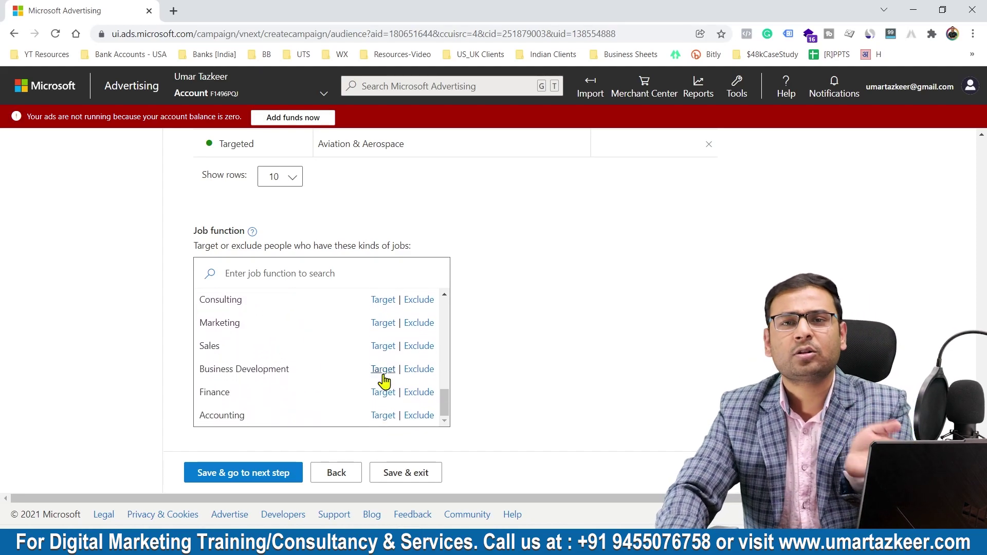
scroll(375, 370, "up", 15)
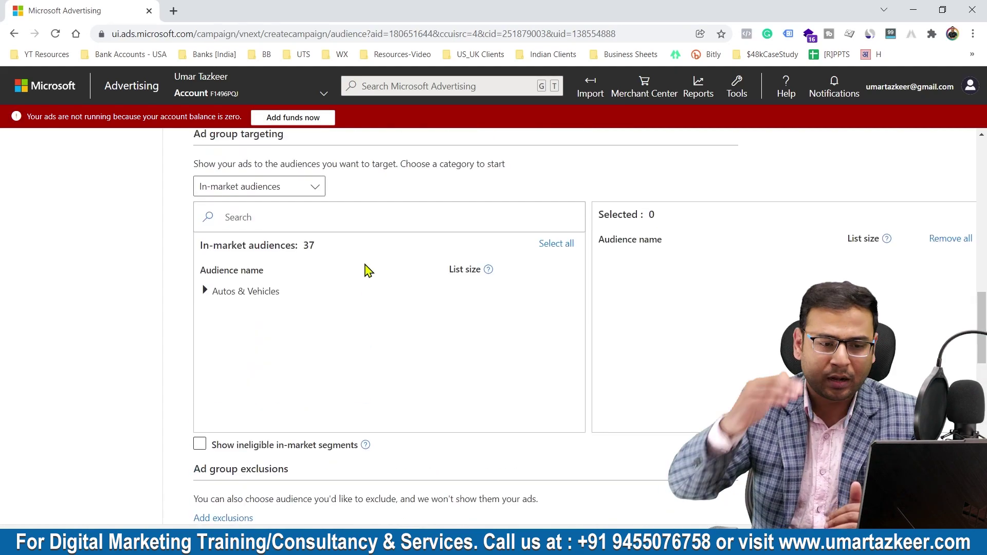
scroll(368, 271, "down", 10)
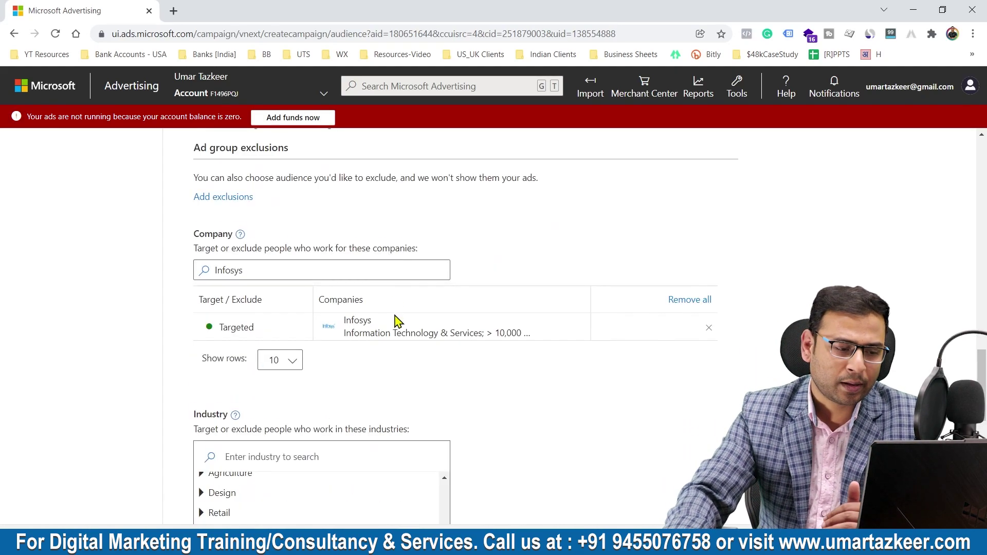
Review the ad group's targeting criteria, then save the ad group and continue to the Ads step.
scroll(393, 340, "down", 3)
scroll(396, 354, "down", 5)
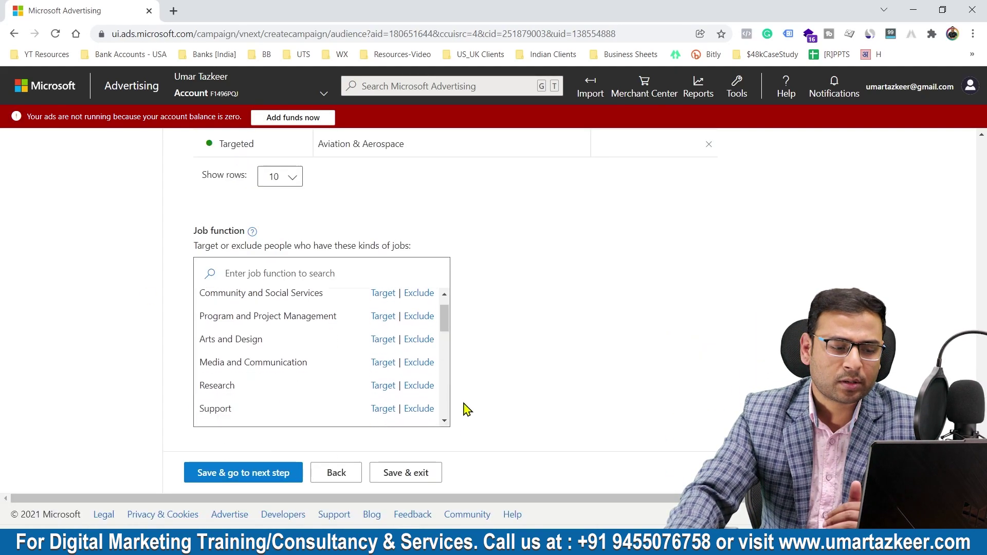
scroll(411, 390, "down", 3)
scroll(434, 302, "up", 3)
scroll(441, 309, "up", 15)
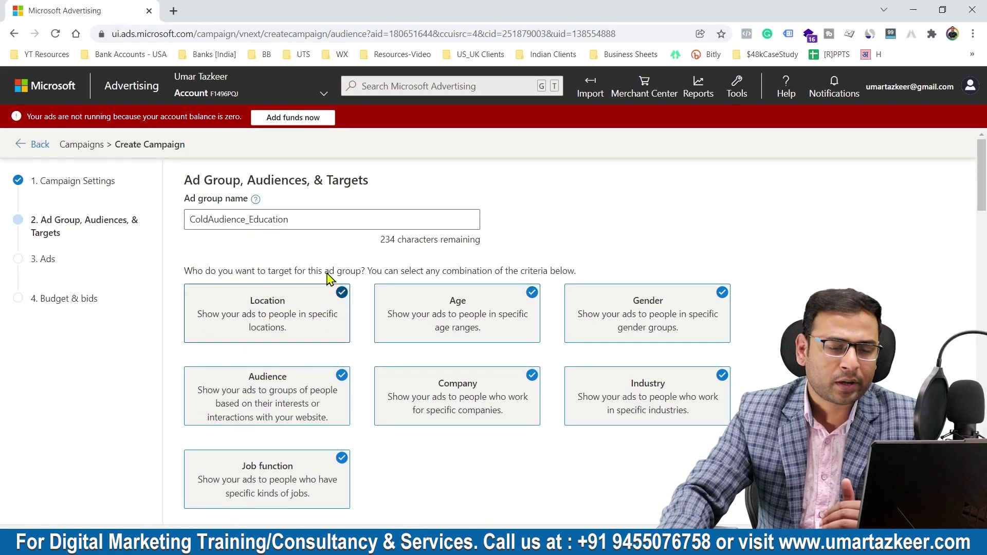
scroll(637, 282, "down", 15)
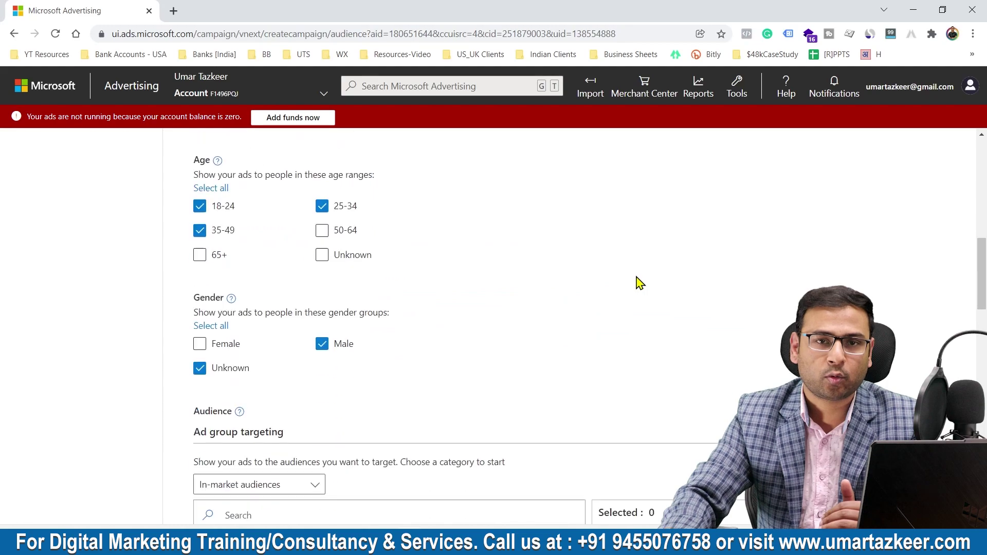
left_click(257, 472)
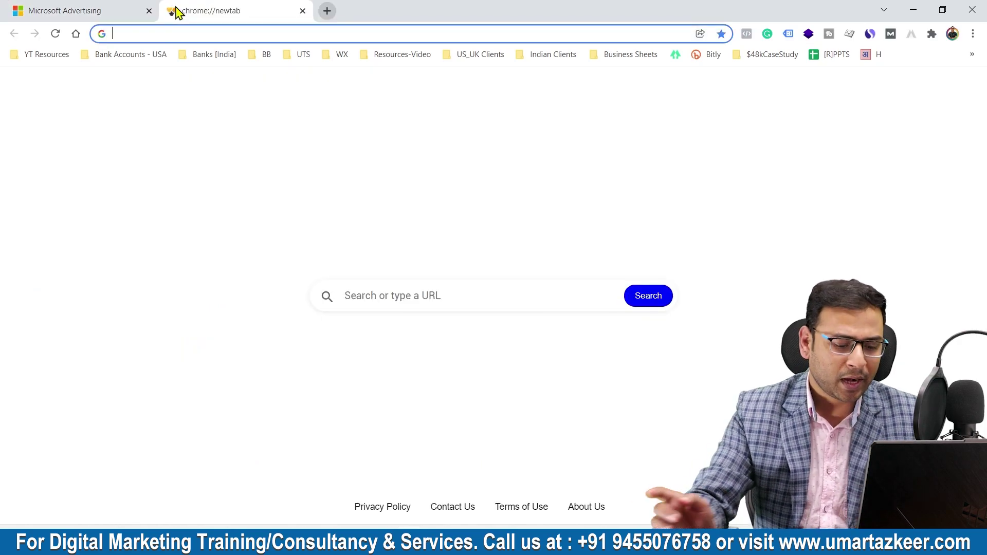
Open msn.com in a new browser tab.
left_click(173, 11)
type("msn")
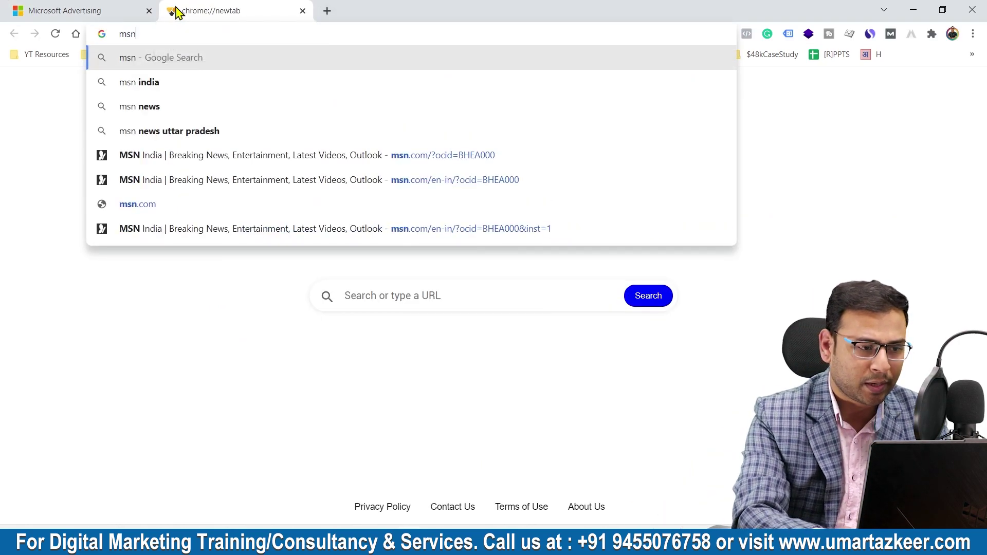
type(".com")
key("Return")
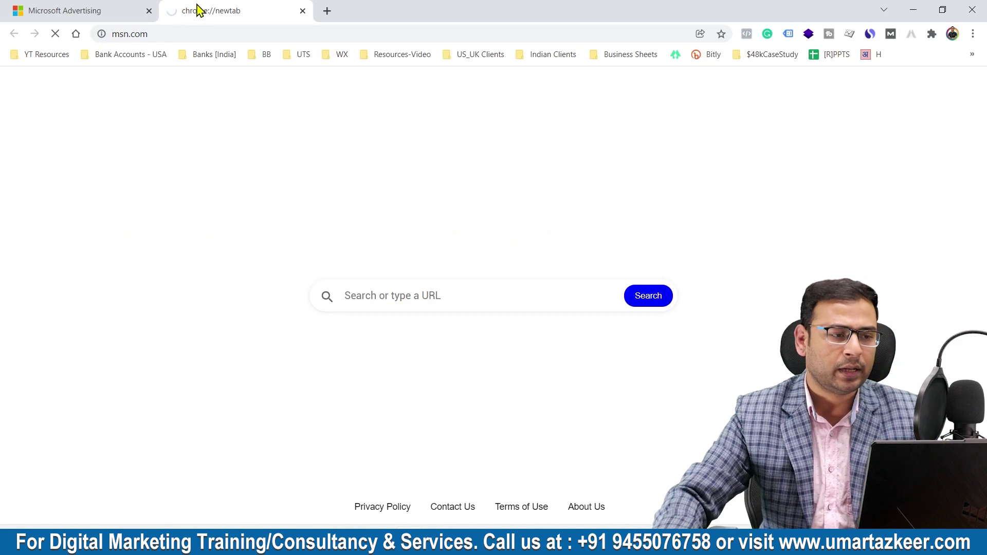
View the lead entertainment story on the MSN home page and return to the home page.
scroll(355, 324, "down", 1)
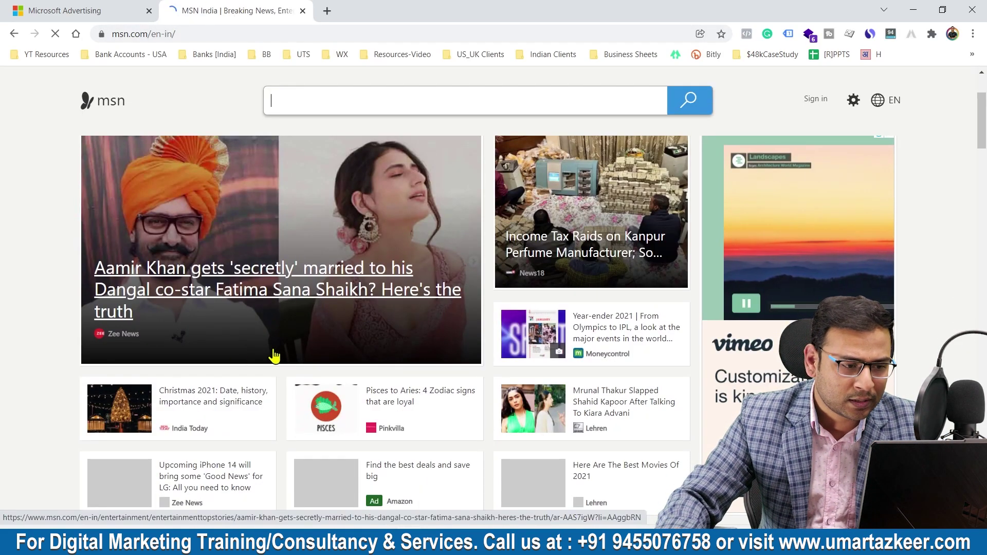
left_click(247, 356)
left_click_drag(280, 326, 100, 132)
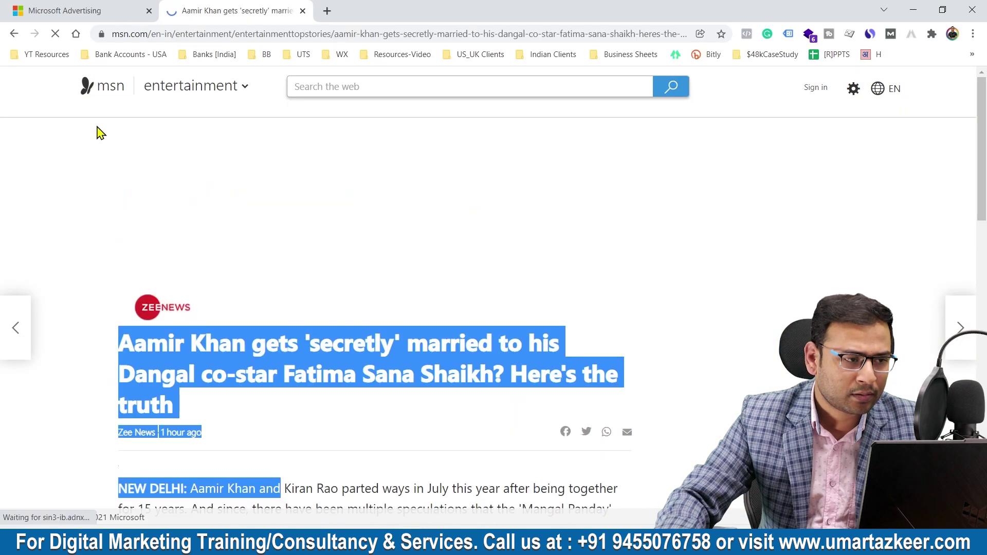
key("alt+Left")
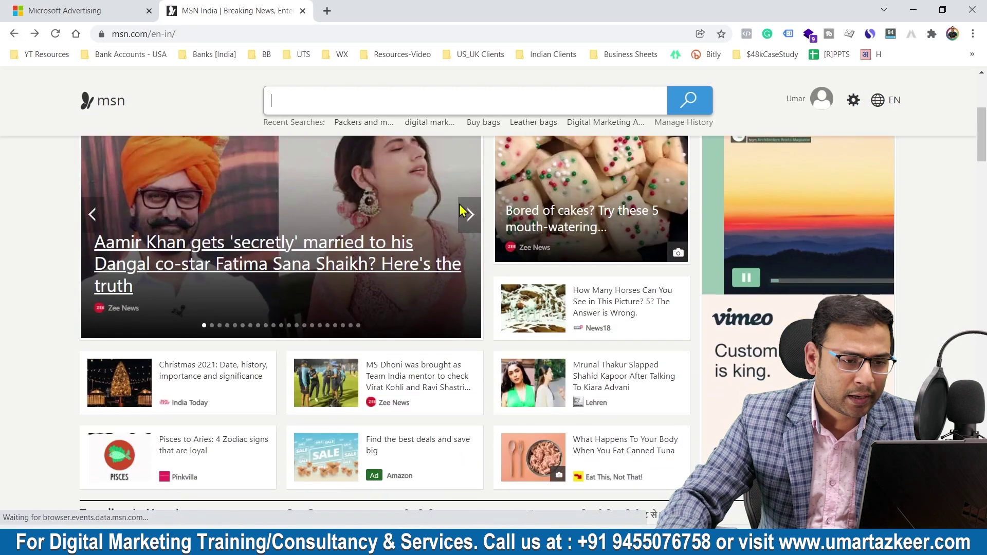
Browse the featured story carousel on the MSN home page to see how native ads appear among the articles.
left_click(462, 213)
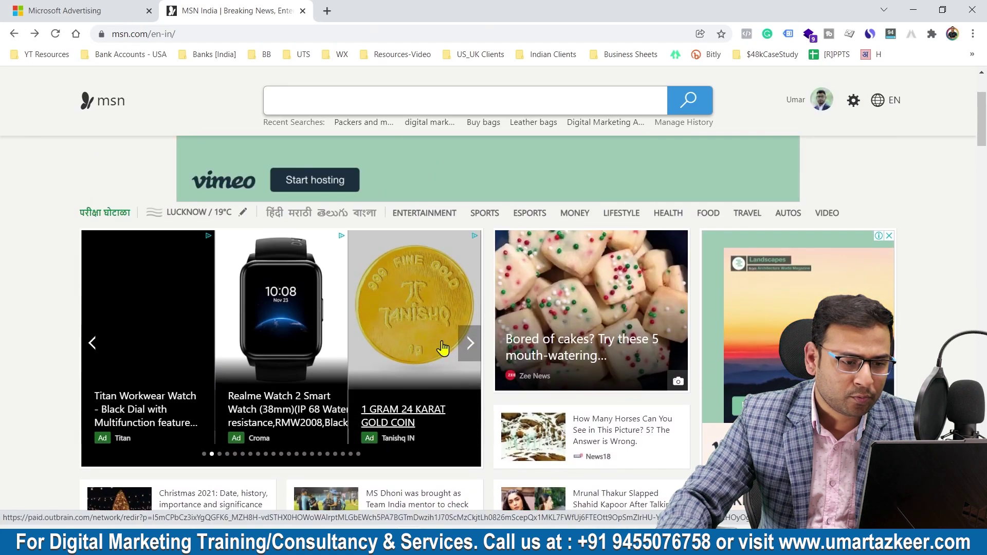
left_click(469, 343)
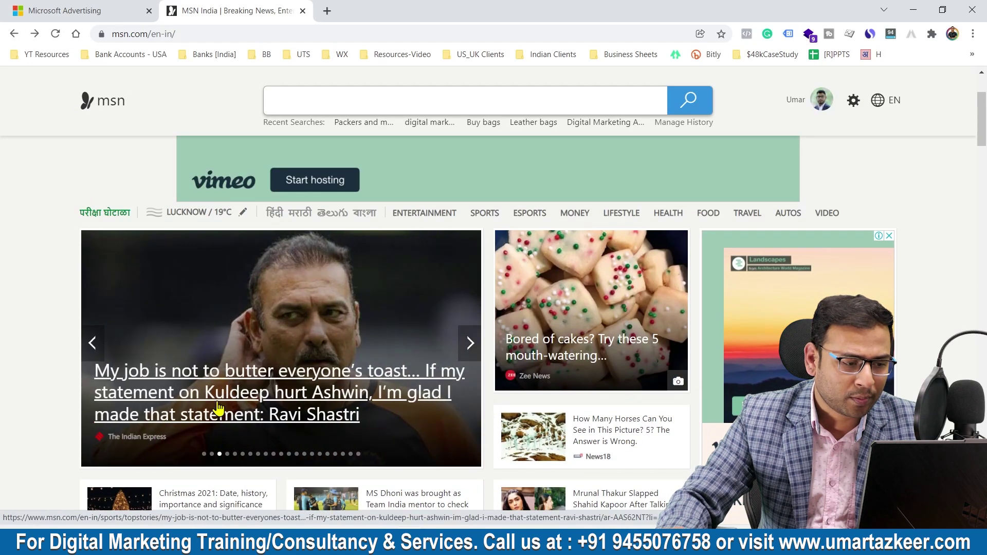
left_click(469, 343)
left_click(469, 343)
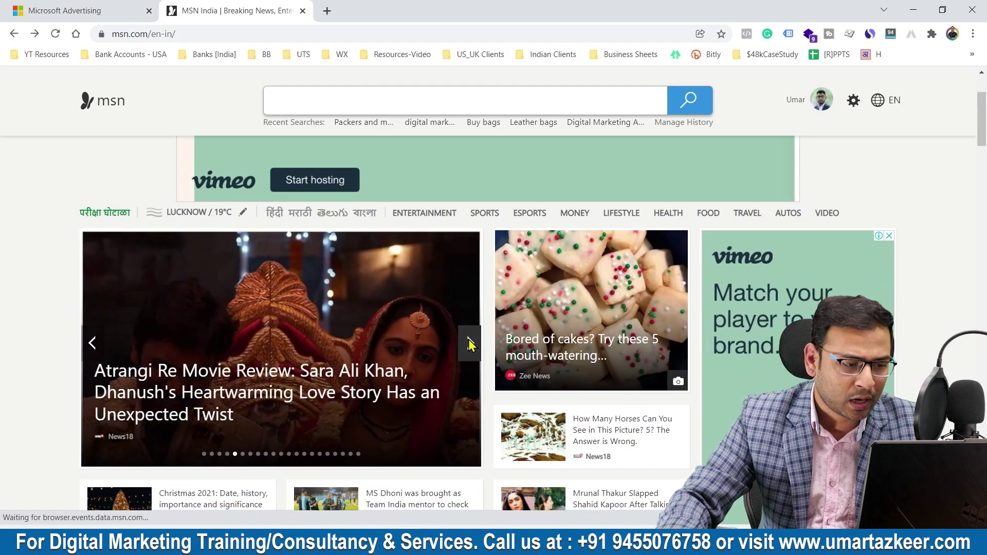
left_click(469, 342)
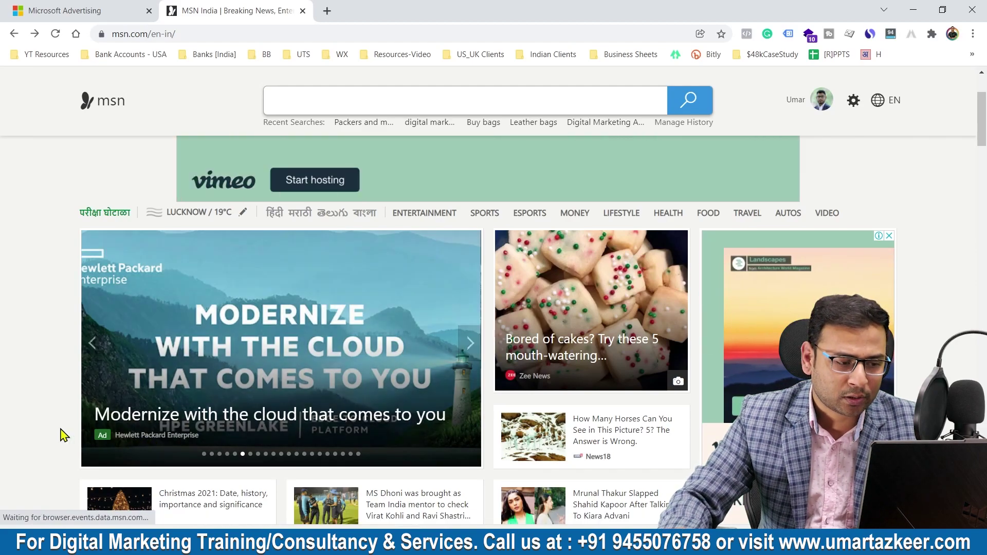
left_click(470, 343)
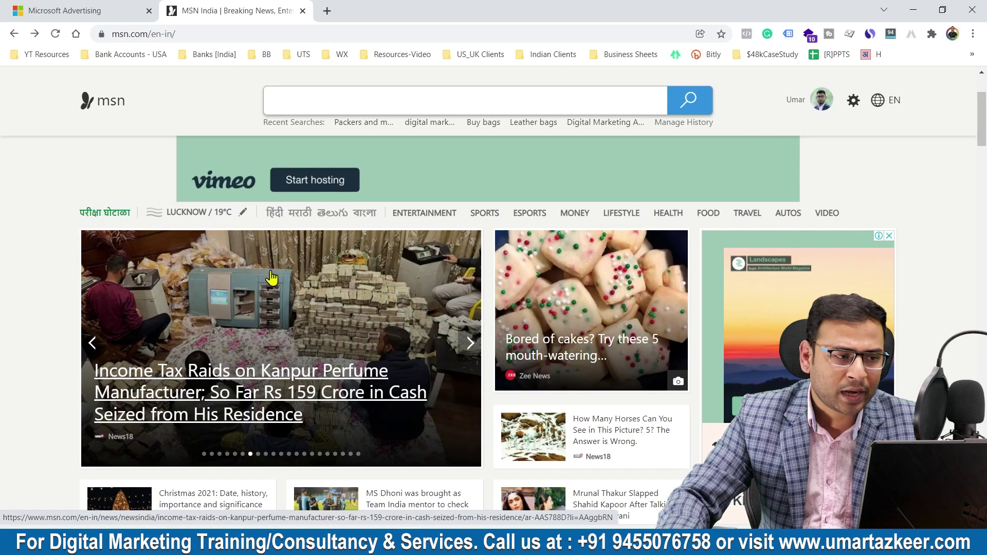
Switch back to Microsoft Advertising and delete the existing digital marketing picture from the uploaded images offered for the ad.
key("ctrl+shift+Tab")
scroll(911, 352, "down", 1)
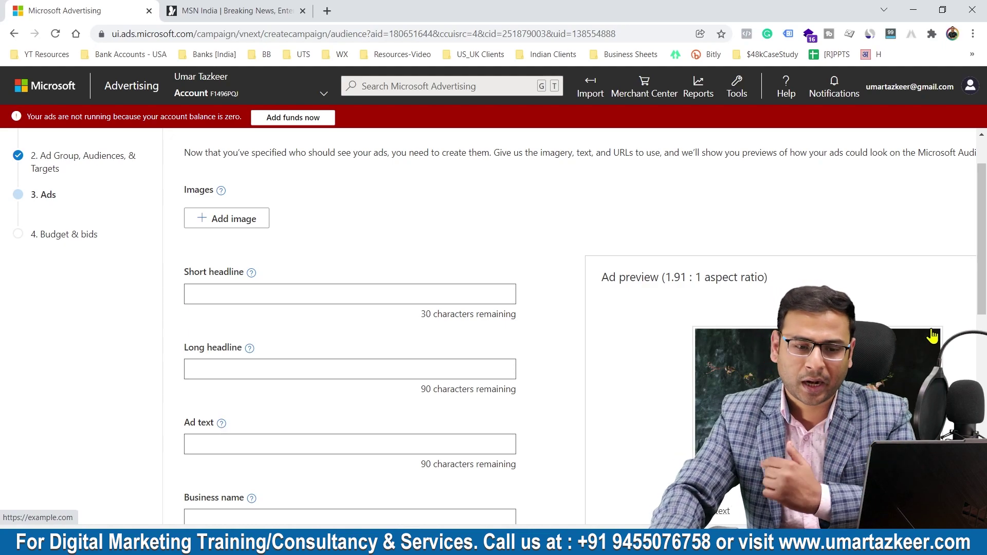
scroll(931, 335, "down", 4)
scroll(930, 333, "up", 5)
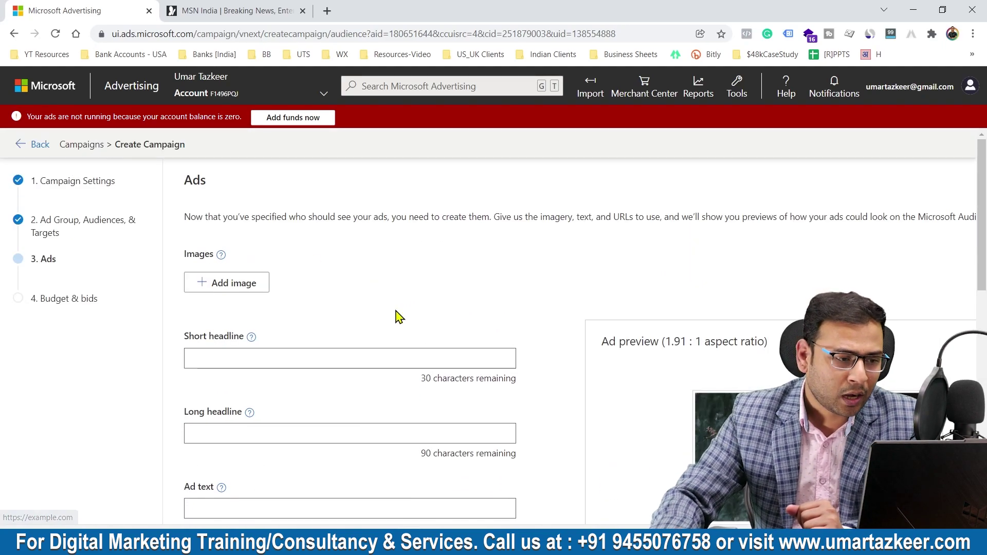
left_click(264, 286)
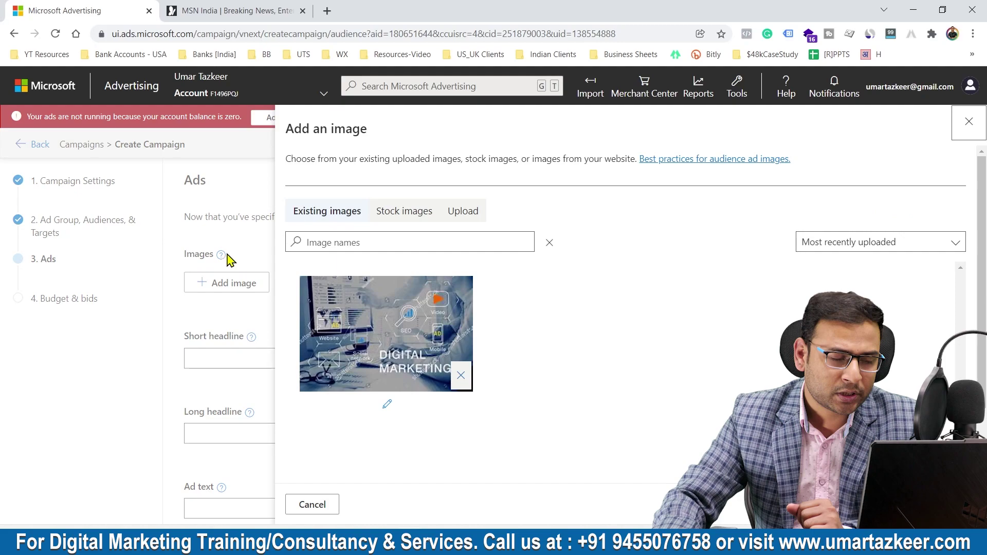
left_click(402, 212)
left_click(318, 213)
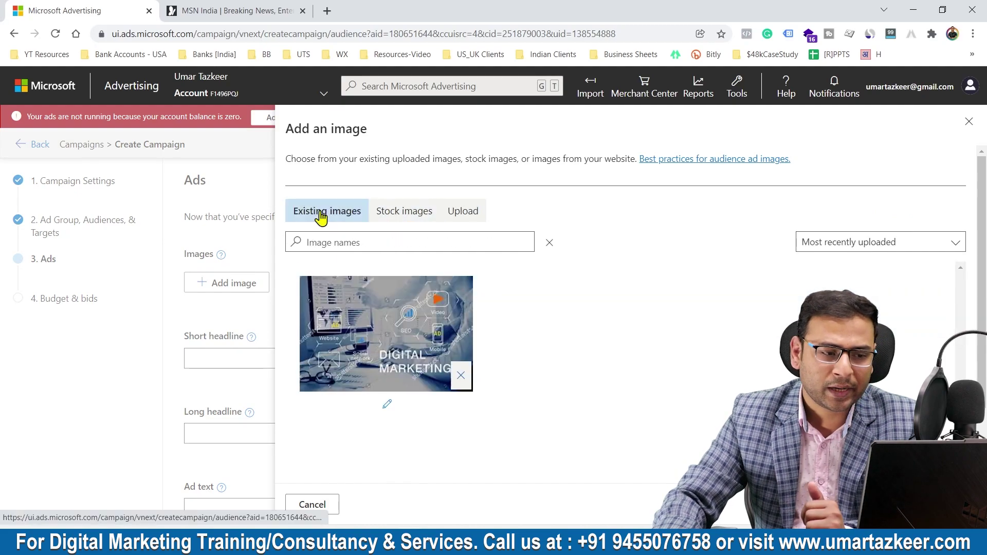
left_click(461, 375)
left_click(554, 107)
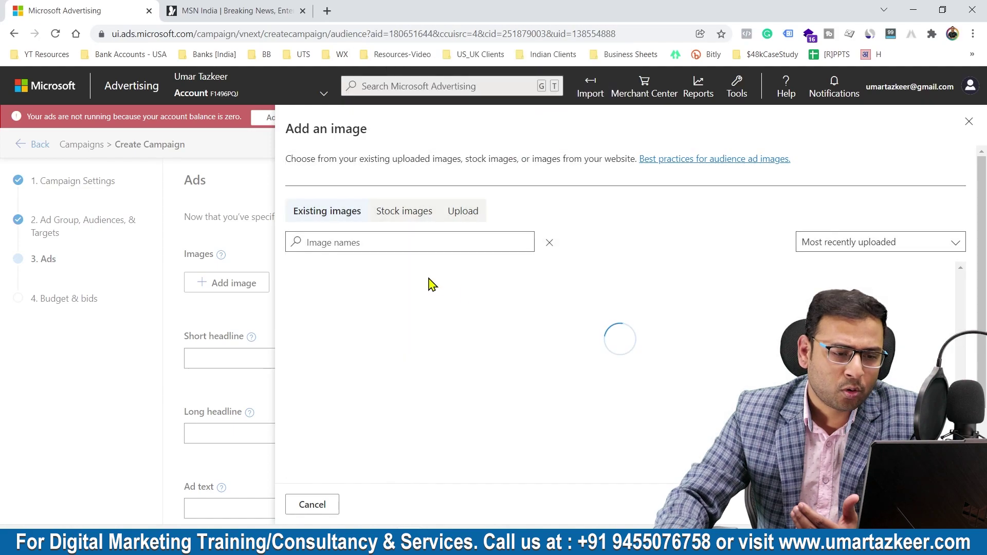
Search the stock images for Digital Marketing and add the picture with the laptop on a round white table to the ad.
left_click(464, 212)
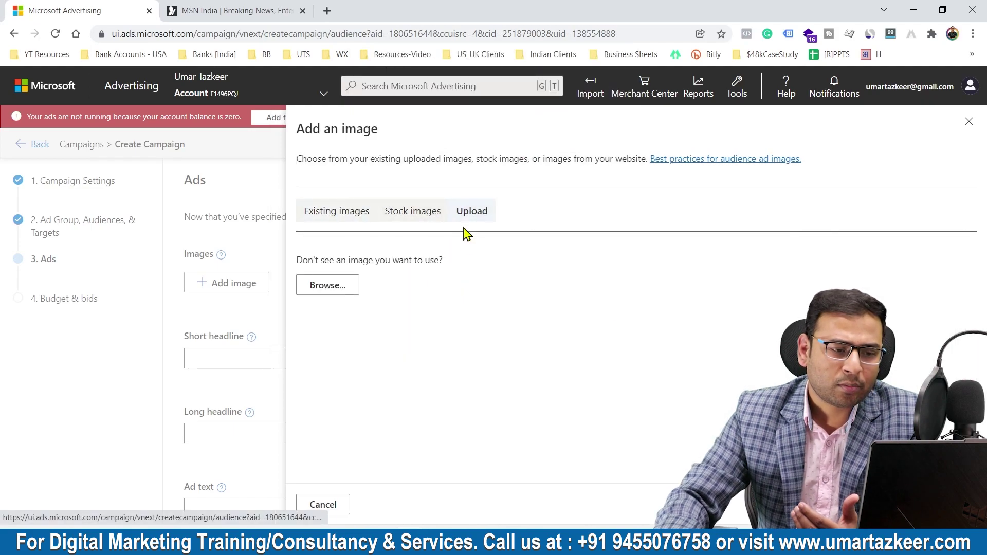
left_click(413, 211)
type("Digital Marketing")
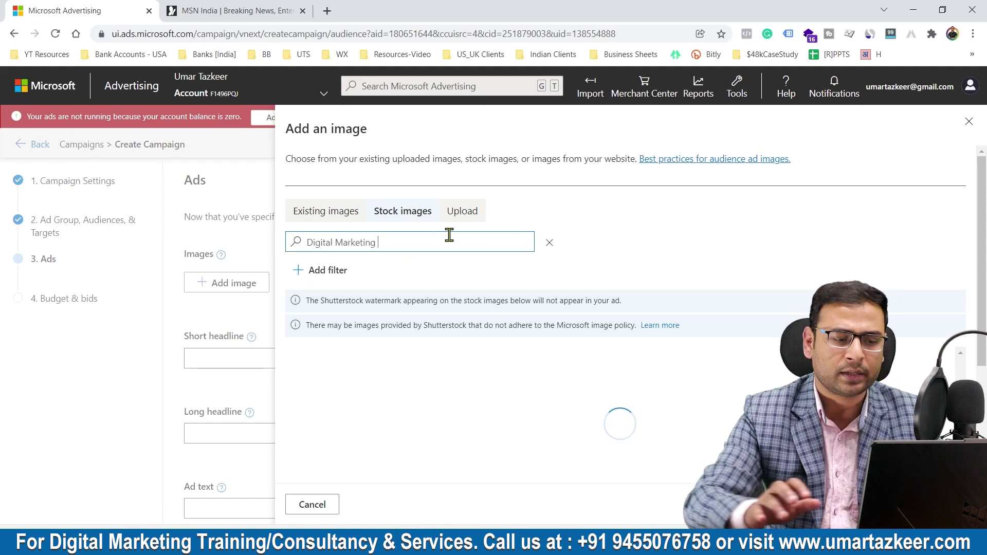
scroll(668, 359, "down", 3)
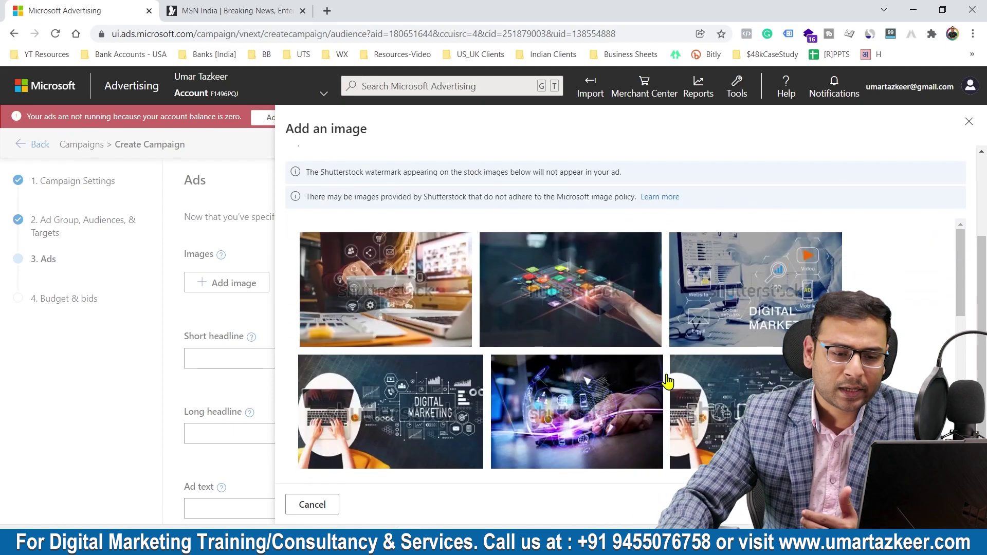
scroll(667, 381, "down", 3)
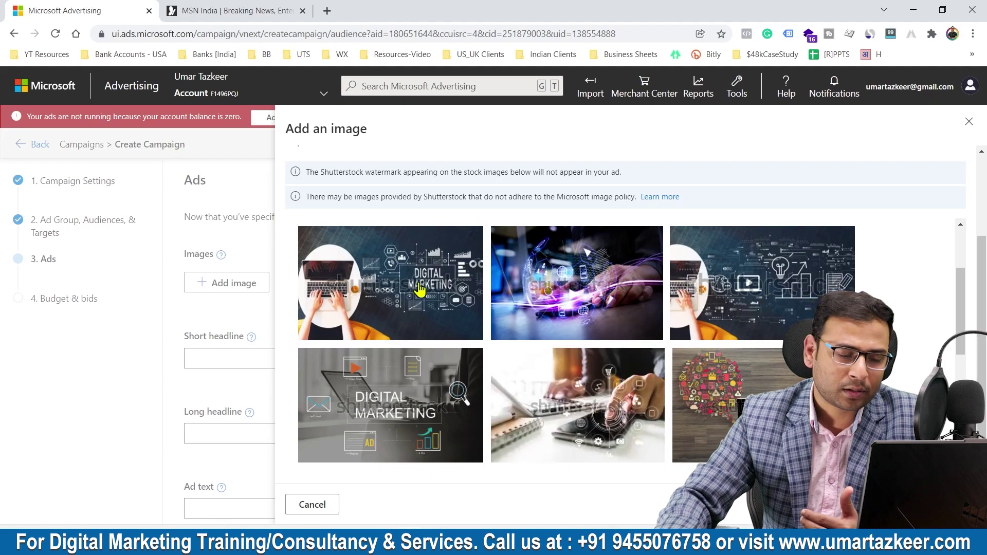
left_click(419, 288)
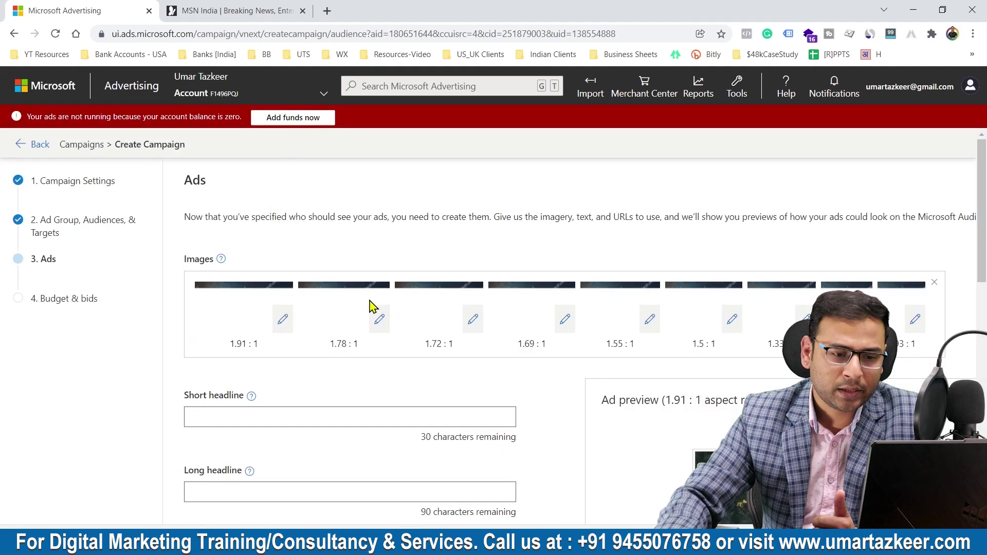
Re-crop the ad image's 1 : 1 version so the frame centres on the DIGITAL MARKETING text, and save it.
scroll(945, 304, "down", 3)
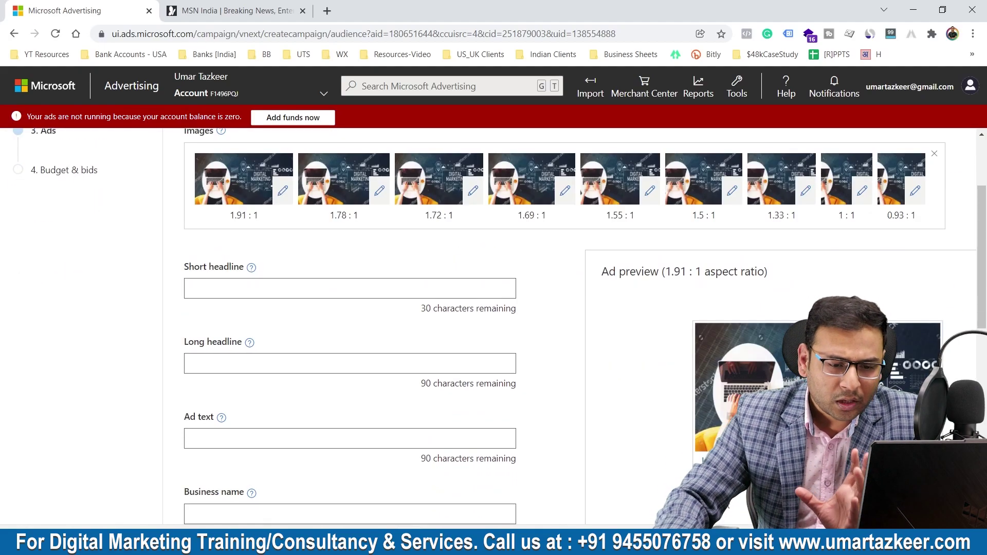
scroll(696, 316, "up", 3)
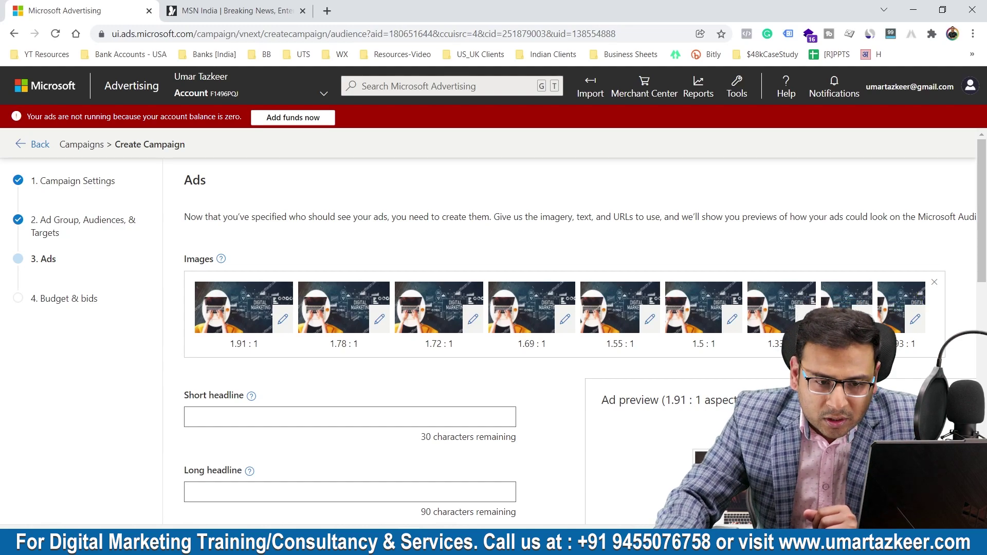
left_click(895, 346)
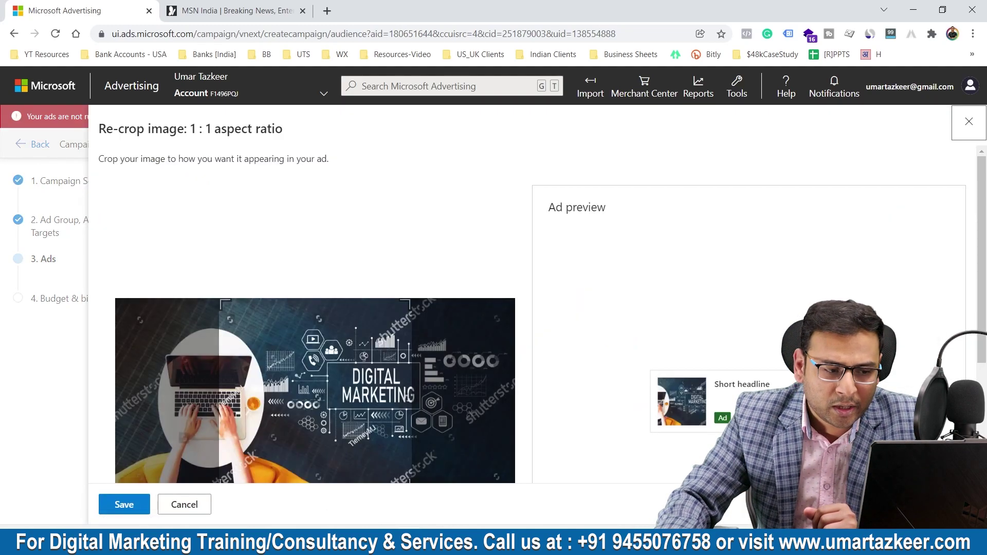
left_click_drag(399, 334, 397, 356)
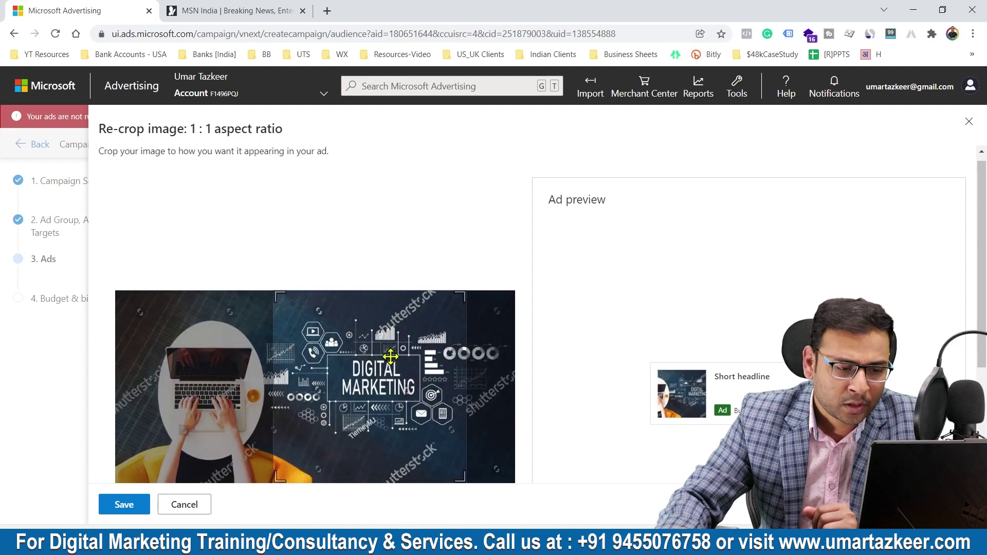
left_click(125, 504)
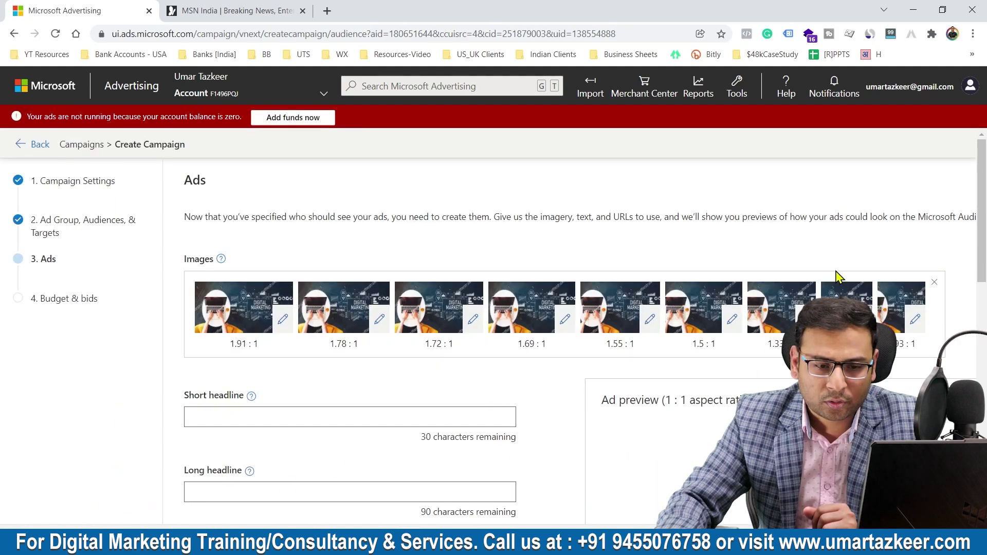
Re-crop the ad image's 0.93 : 1 version to frame the DIGITAL MARKETING text, and save it.
scroll(913, 322, "down", 1)
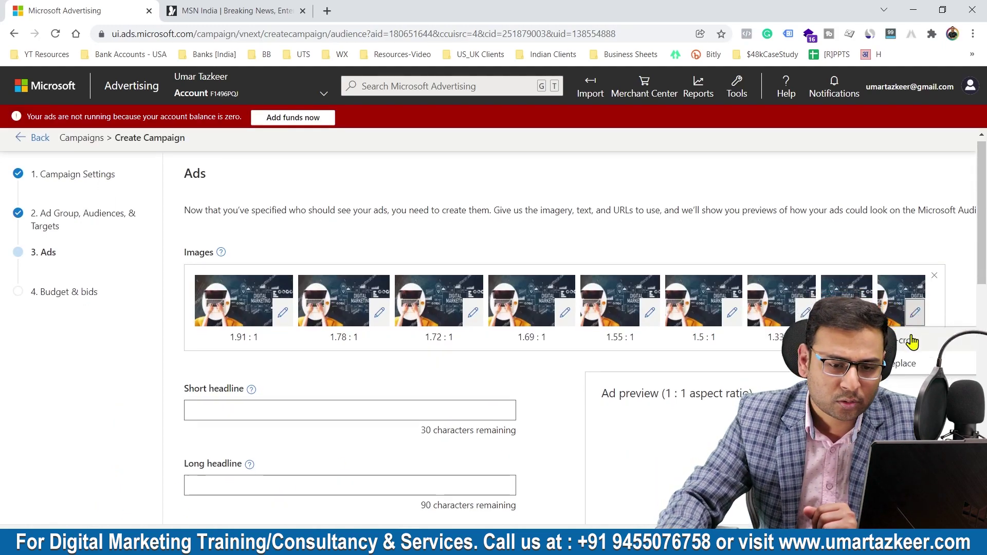
left_click(903, 288)
left_click_drag(373, 385, 426, 387)
left_click(124, 504)
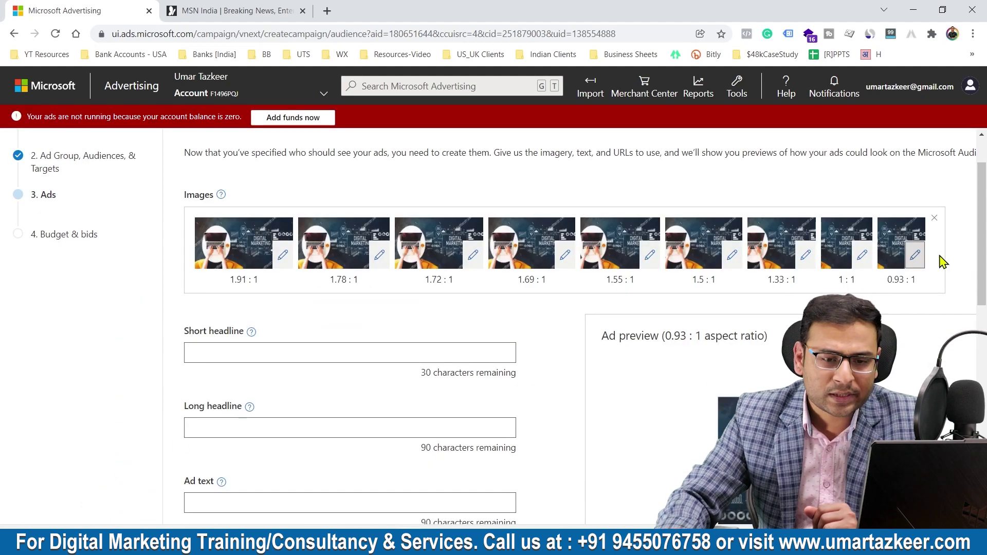
left_click(915, 255)
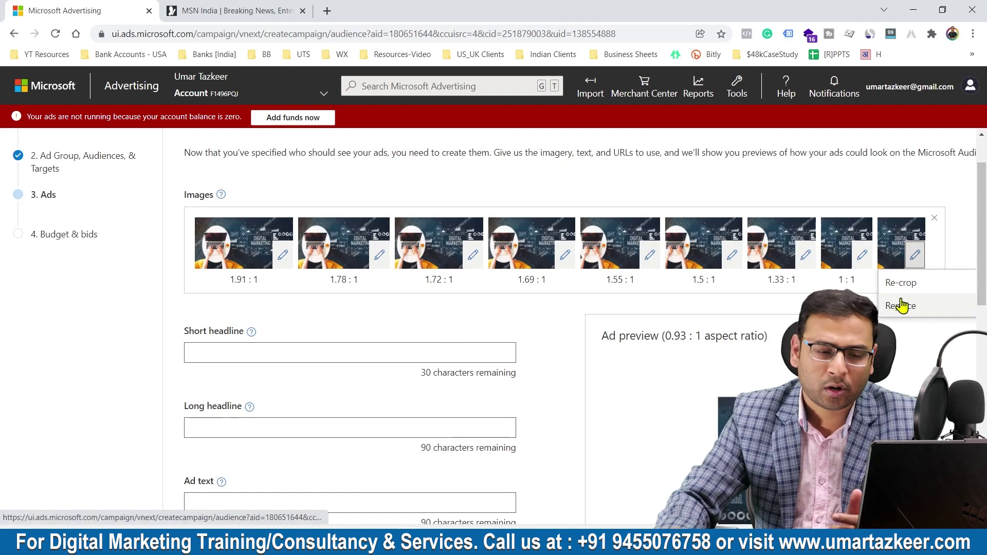
left_click(221, 194)
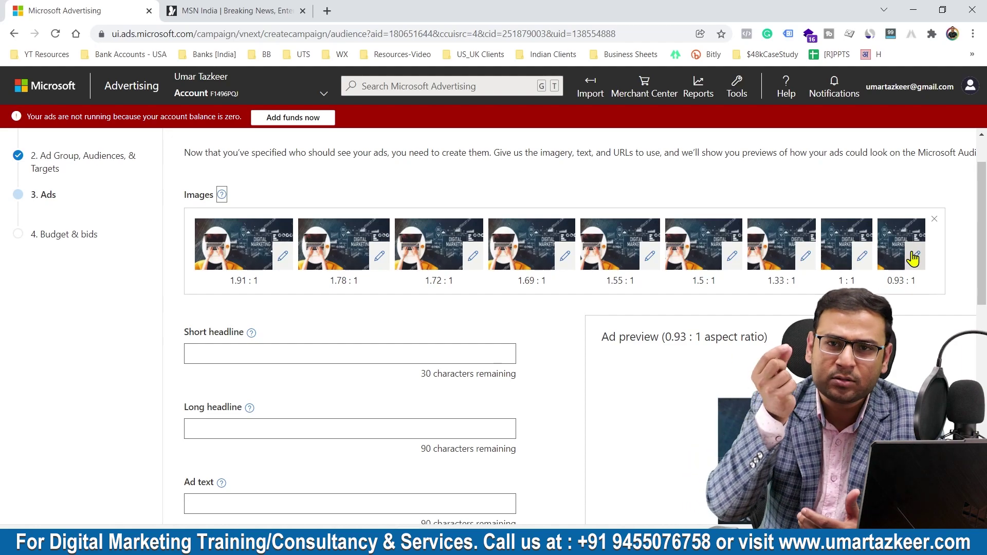
scroll(842, 263, "down", 3)
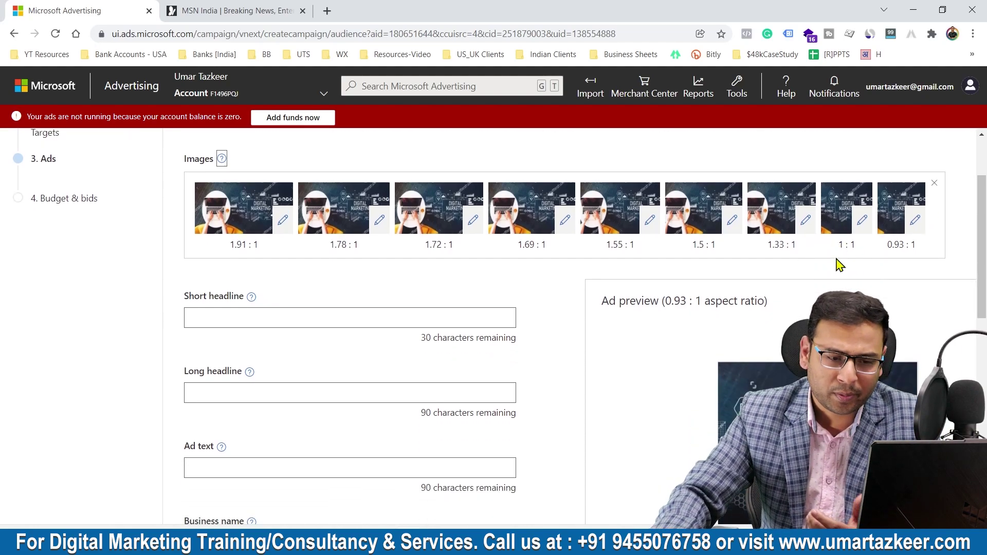
scroll(844, 264, "up", 2)
scroll(752, 349, "down", 4)
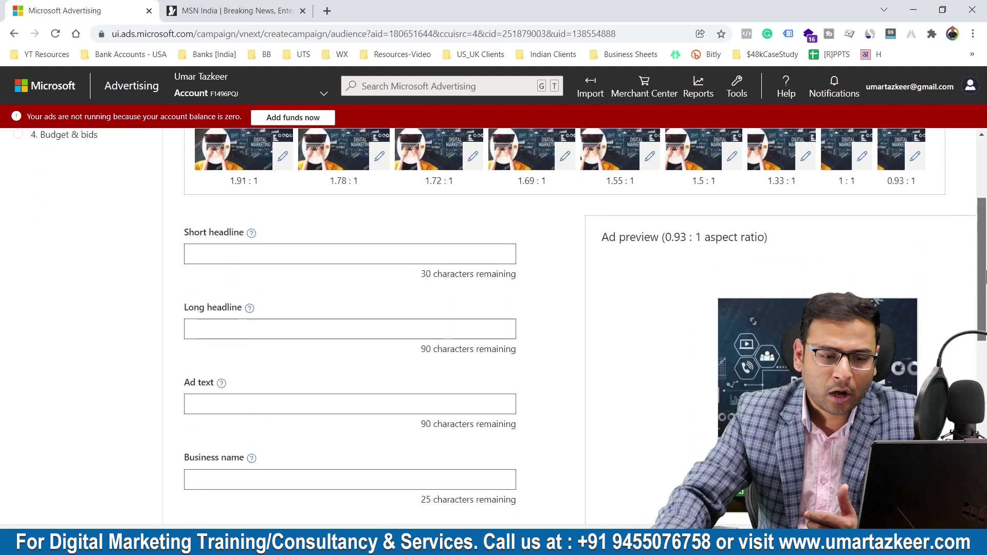
Look through the ad preview's sample placements, including Web desktop Outlook and MSN small headline, to check how the image is displayed.
left_click(742, 353)
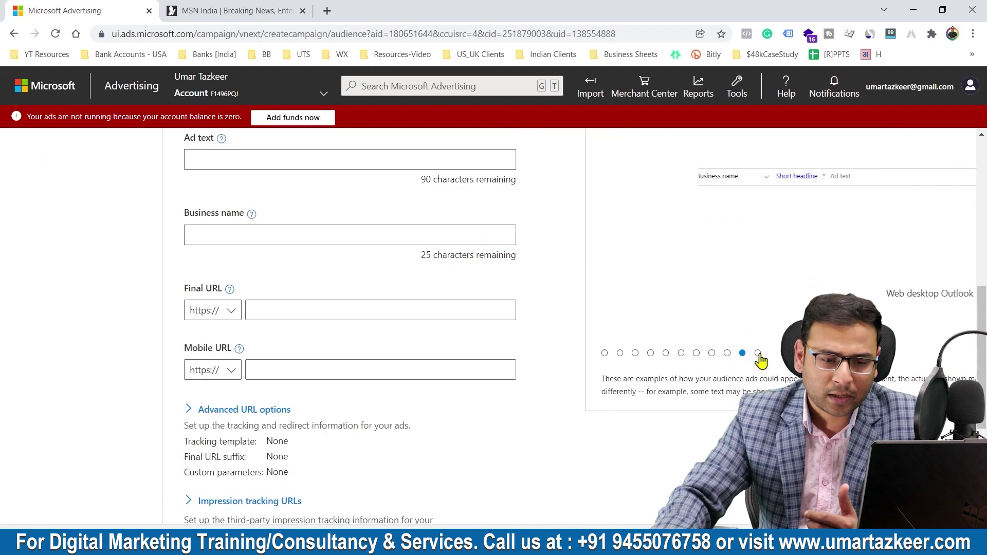
left_click(757, 353)
left_click(696, 353)
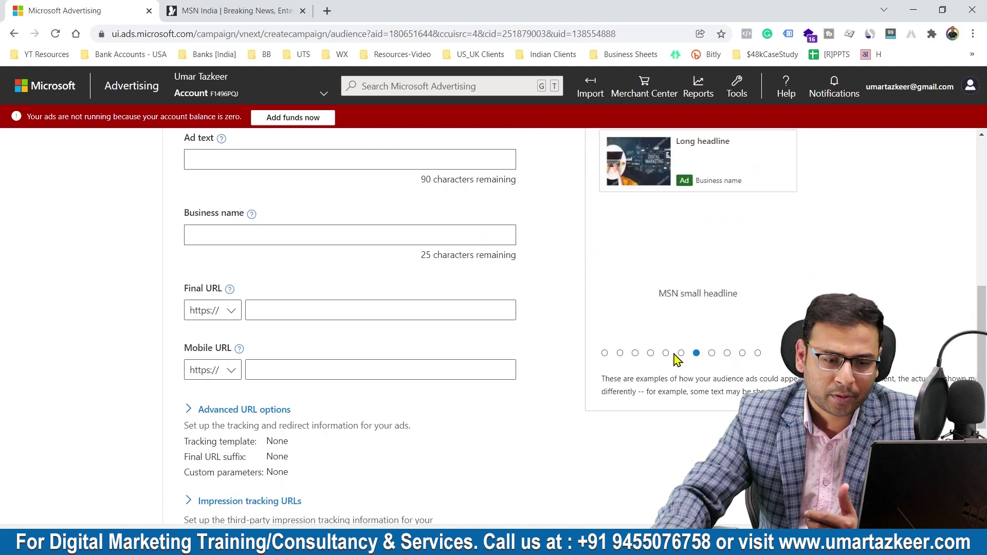
left_click(666, 353)
scroll(746, 344, "up", 3)
scroll(770, 337, "down", 1)
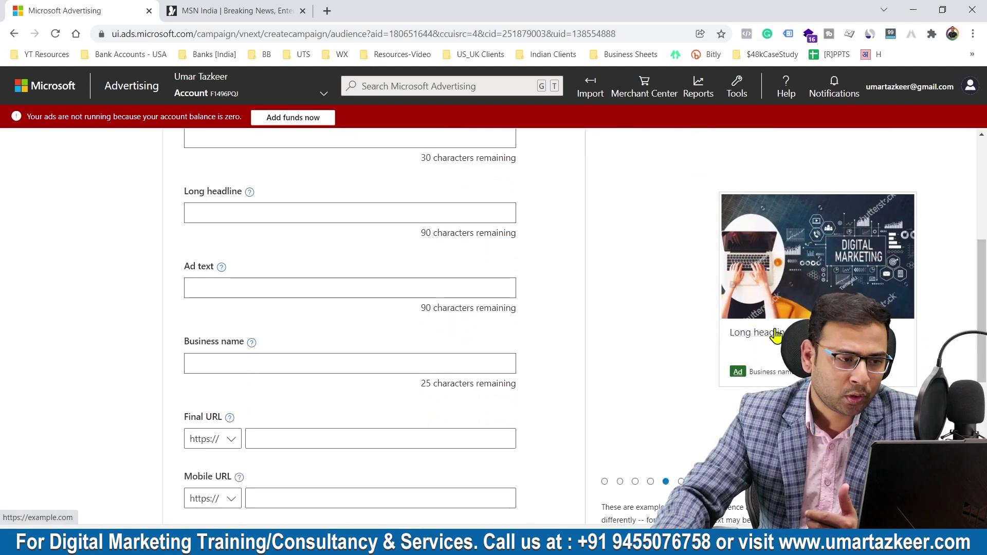
scroll(392, 298, "up", 2)
scroll(238, 343, "up", 2)
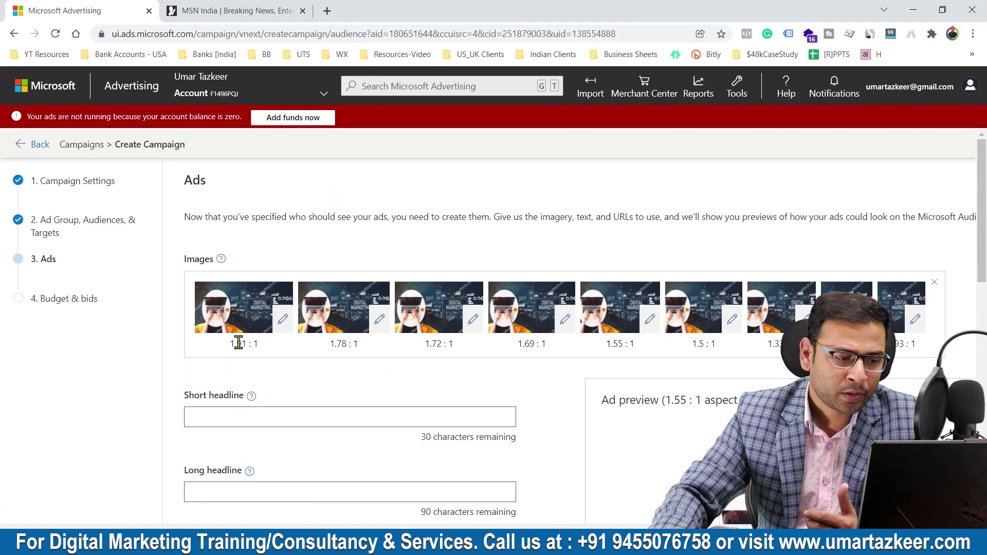
Set the short headline to "learn Digital Marketing." and the long headline to "Learn Digital Marketing From Experts - Get Certified for Agency.".
left_click(237, 409)
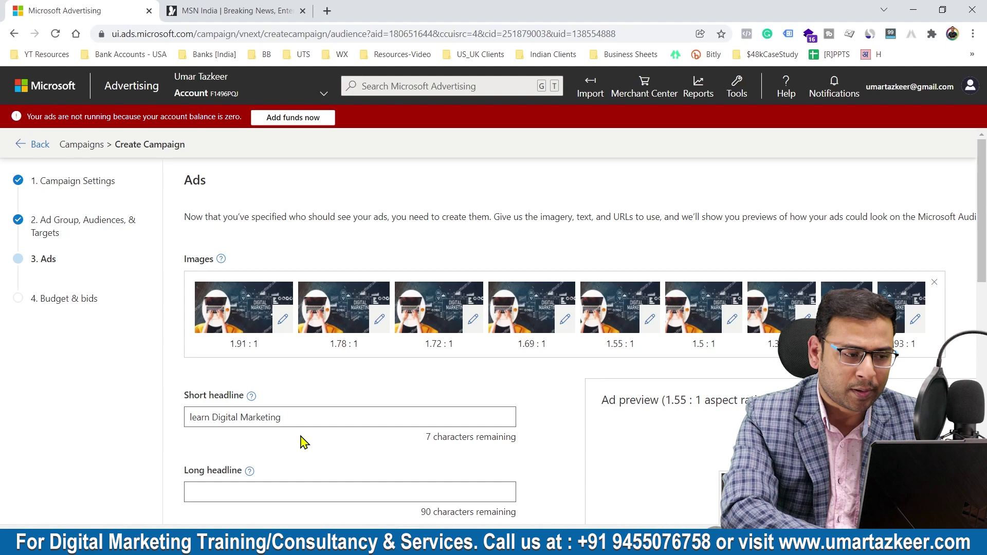
scroll(305, 443, "down", 1)
left_click(244, 420)
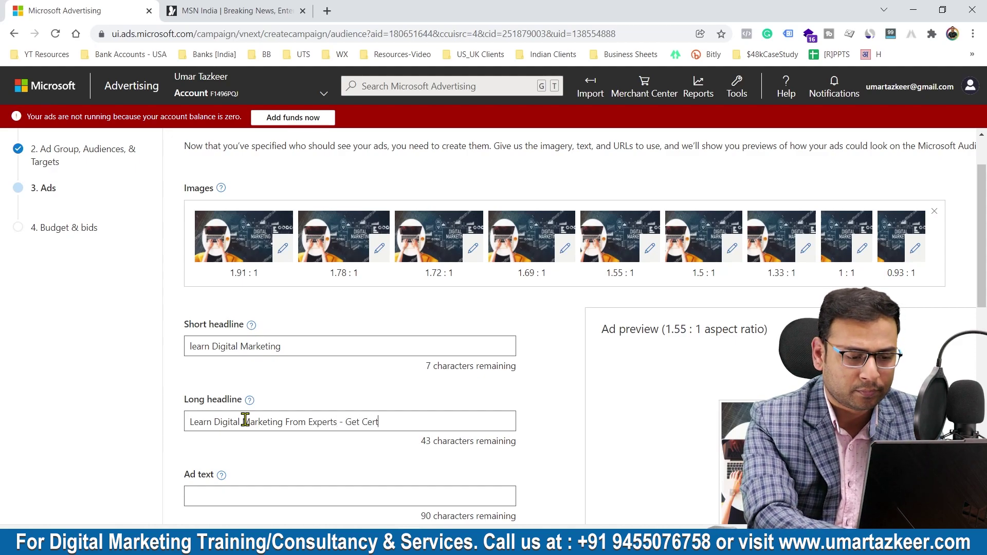
type("ified for Agency.")
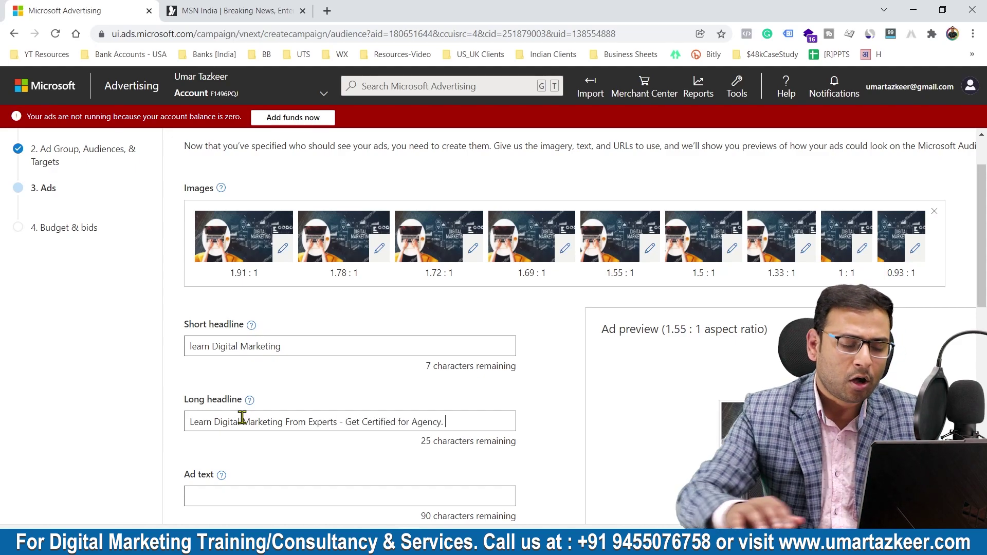
left_click(280, 346)
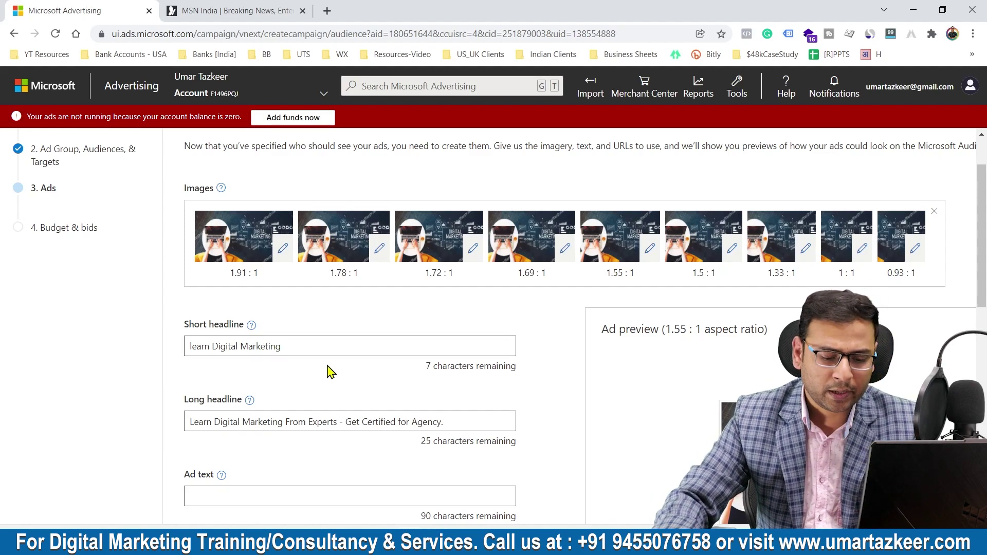
type(".")
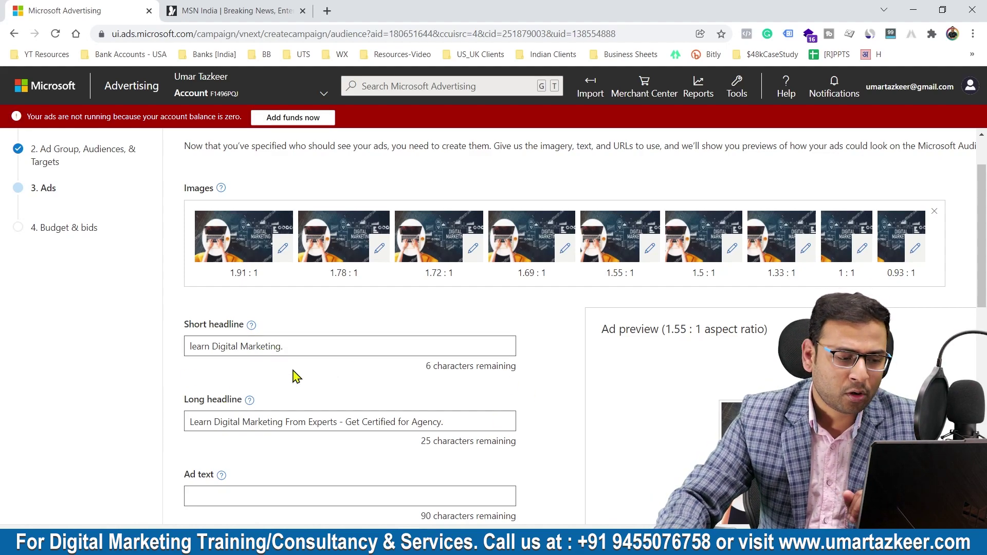
Set the ad text to "Learn Advanced Digital Marketing".
scroll(232, 406, "down", 1)
scroll(568, 423, "down", 2)
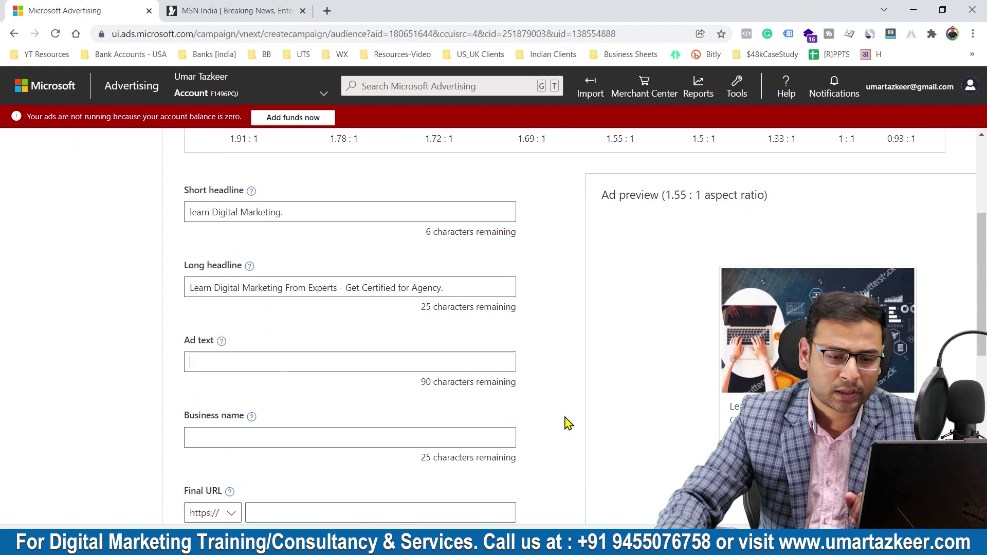
left_click(272, 294)
type("Learn Advanced Digital Marketing")
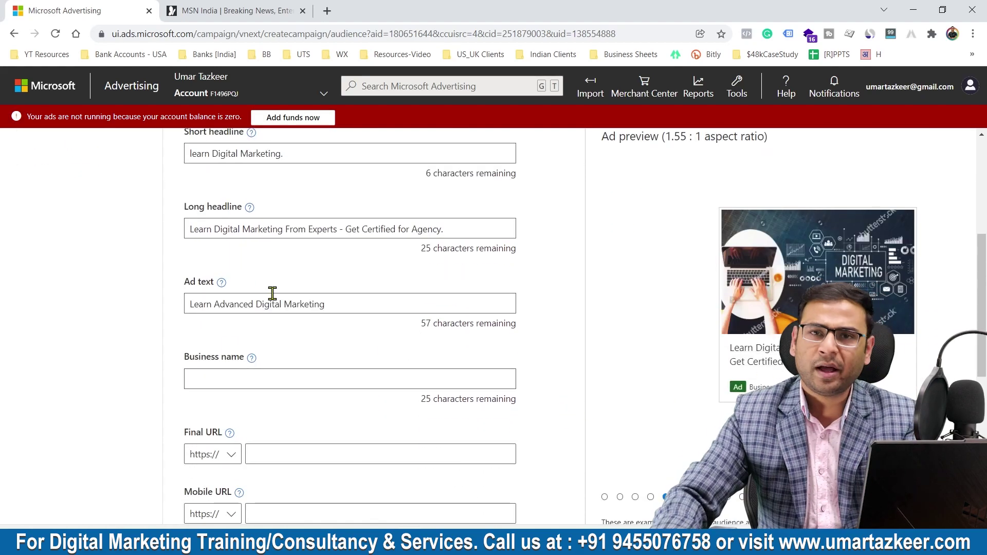
Fill in the ad's business name with the owner's full name.
scroll(272, 294, "down", 1)
left_click(235, 311)
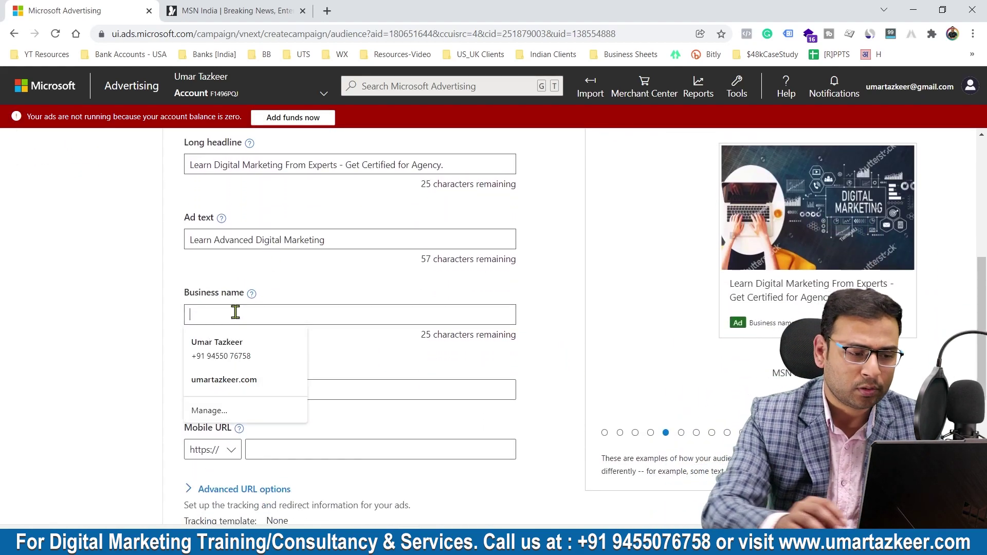
type("Umart")
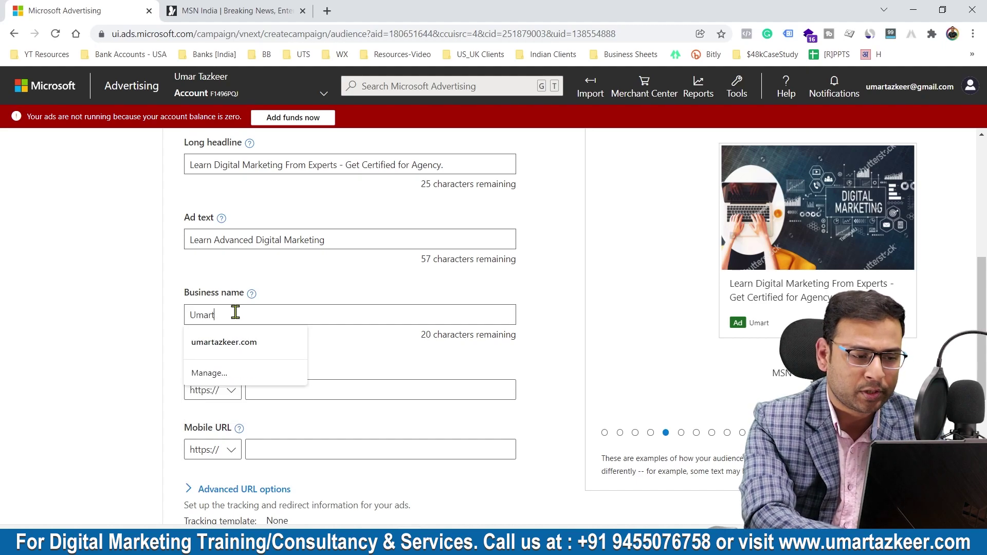
type("a")
key("BackSpace")
key("BackSpace")
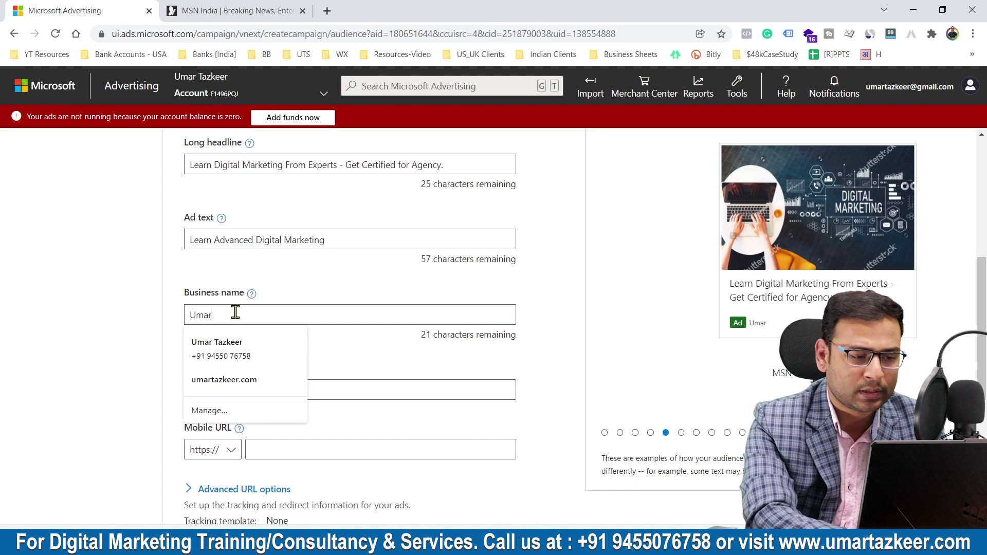
type("Ta")
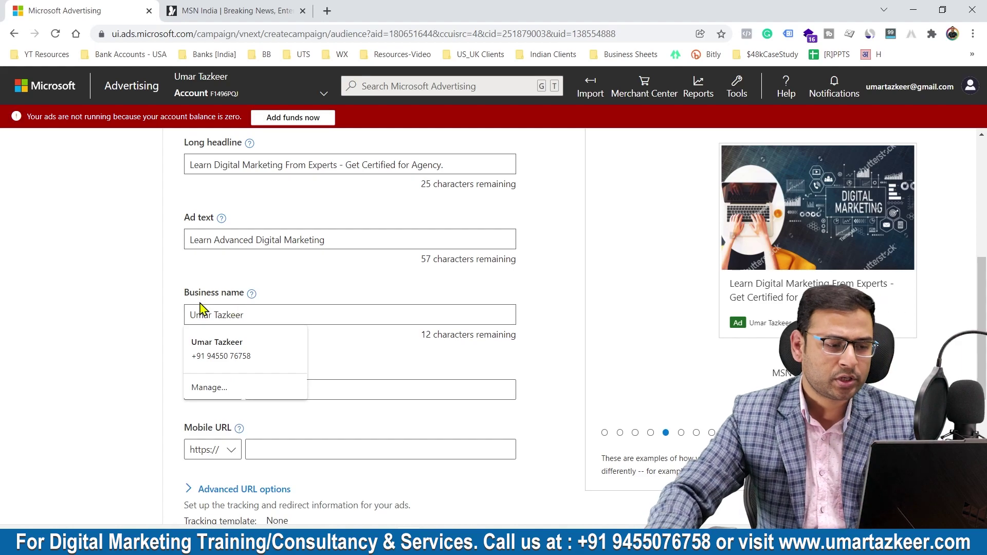
type("zkeer")
left_click(82, 308)
left_click_drag(172, 396, 264, 355)
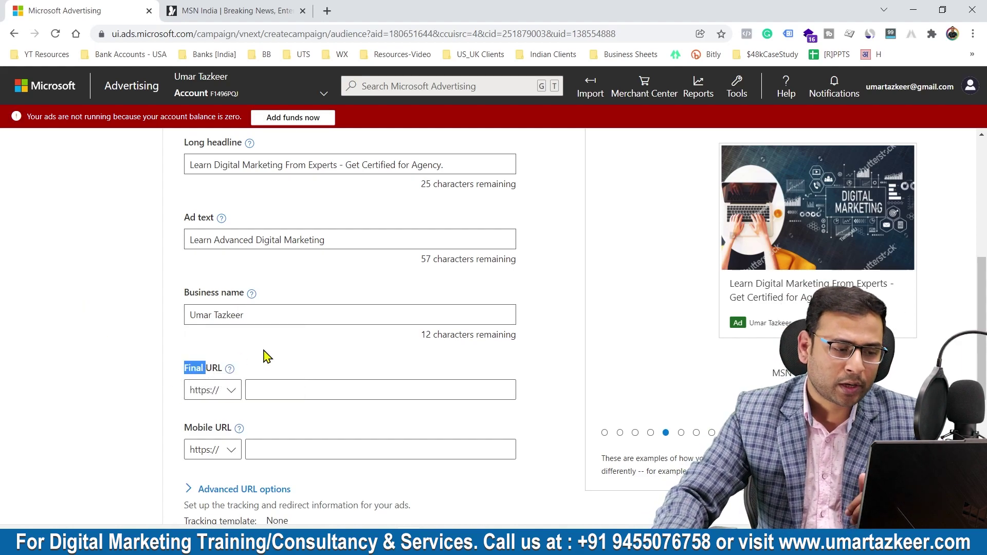
left_click(277, 388)
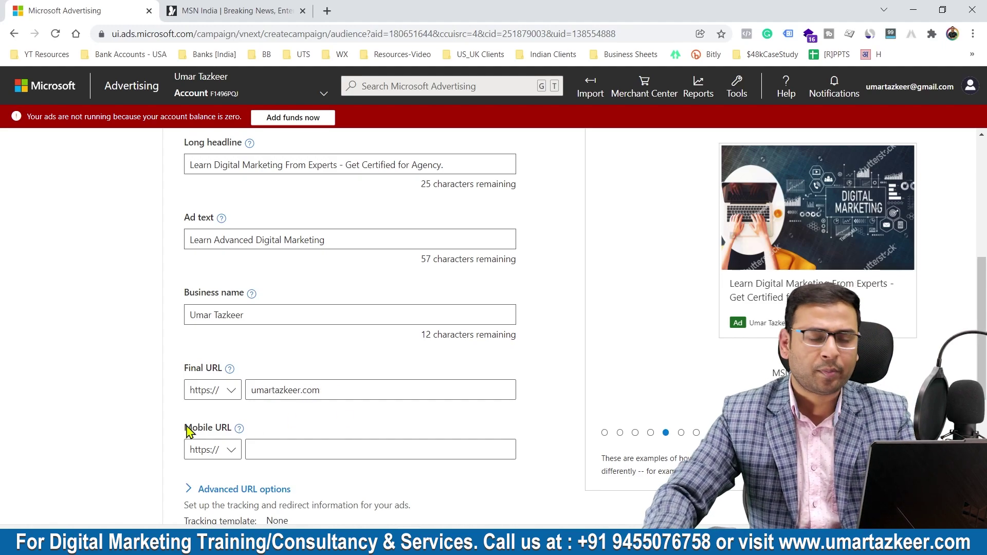
scroll(306, 434, "down", 3)
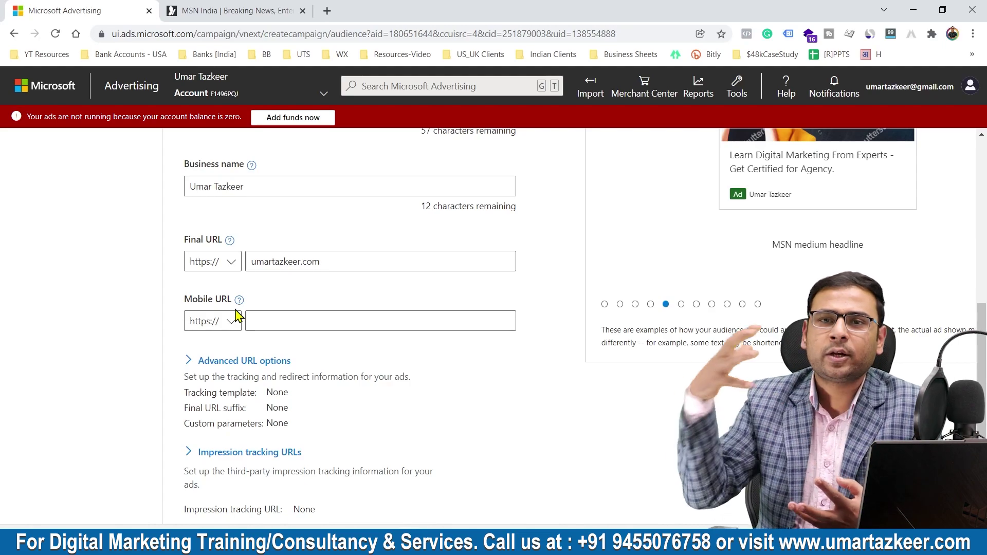
triple_click(352, 264)
left_click(375, 288)
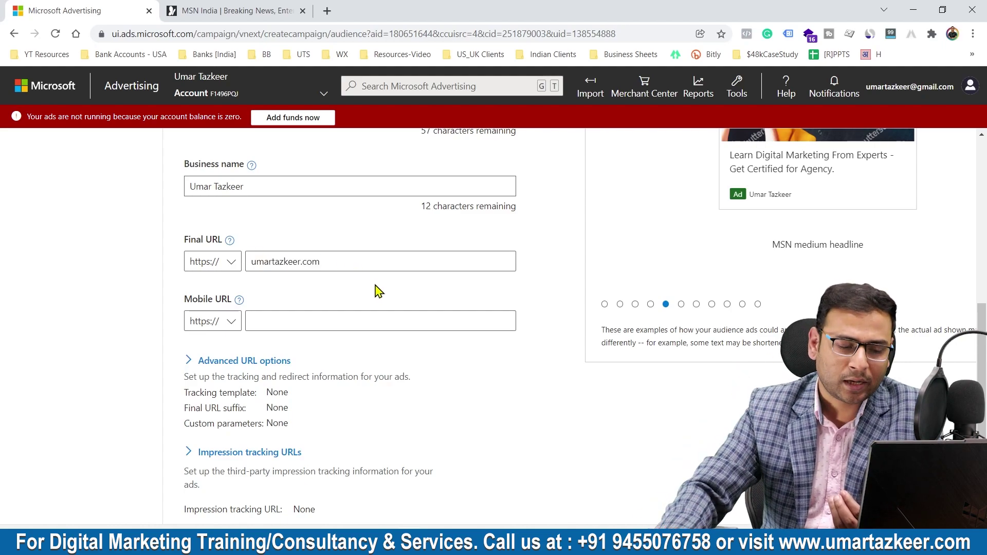
left_click_drag(277, 260, 352, 286)
left_click(271, 260)
left_click(230, 265)
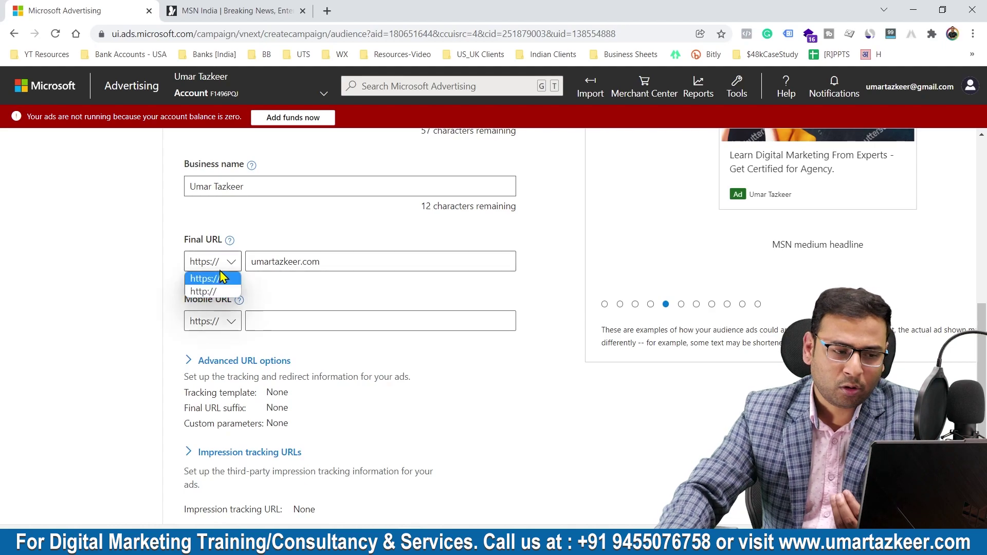
left_click(222, 279)
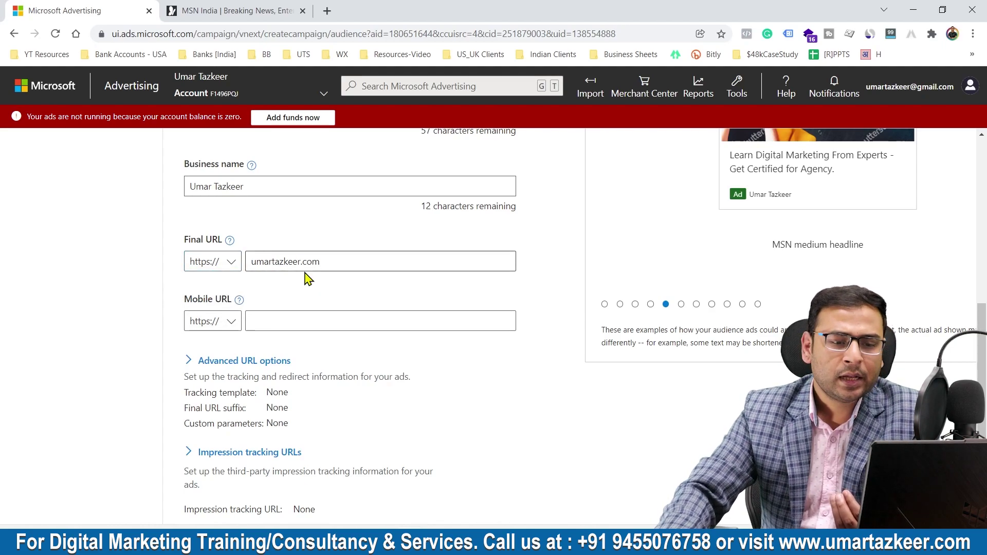
Open the landing page from the ad preview to test its link, and return to the ad form.
scroll(496, 293, "up", 5)
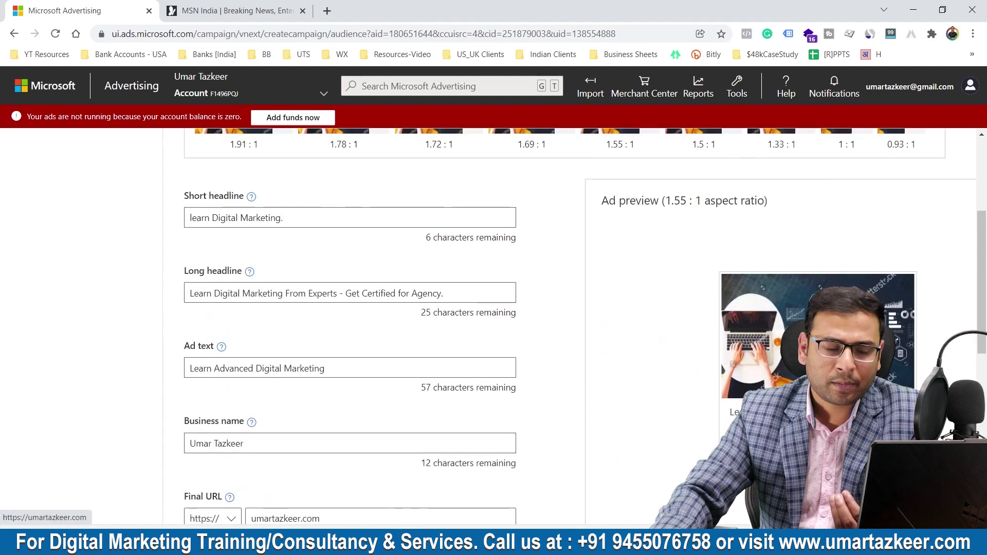
left_click(817, 370)
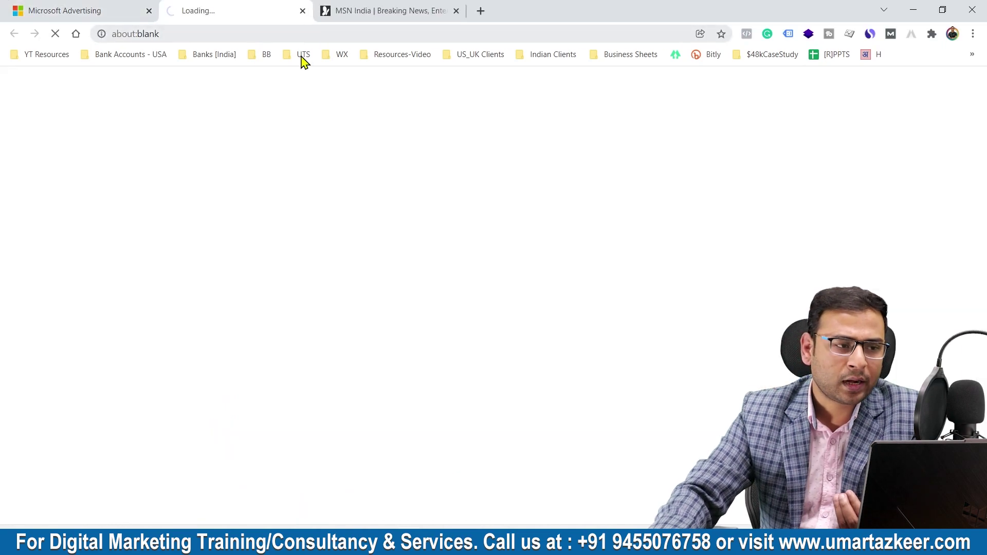
left_click(91, 7)
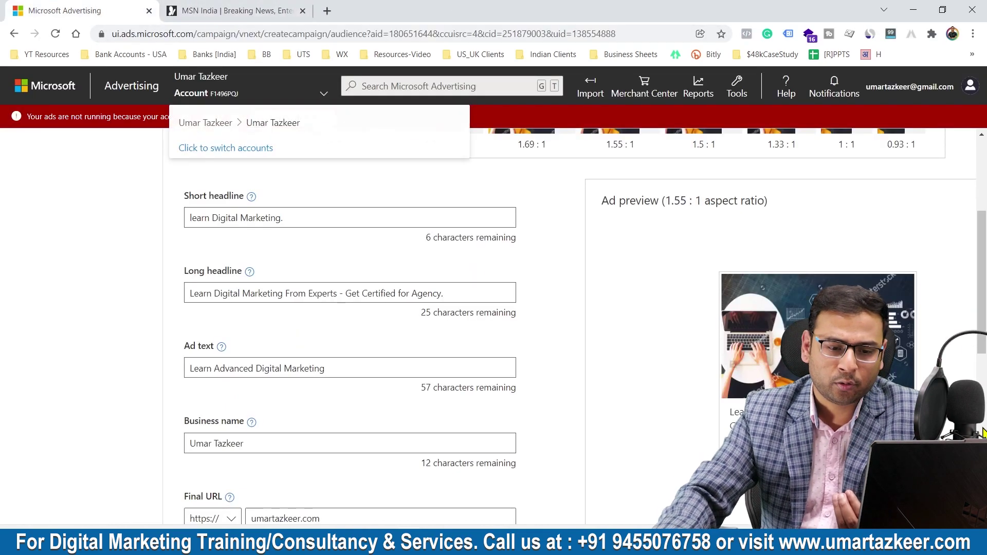
Check how the completed ad texts and image appear in several preview placements, finishing on the first preview.
scroll(817, 360, "down", 1)
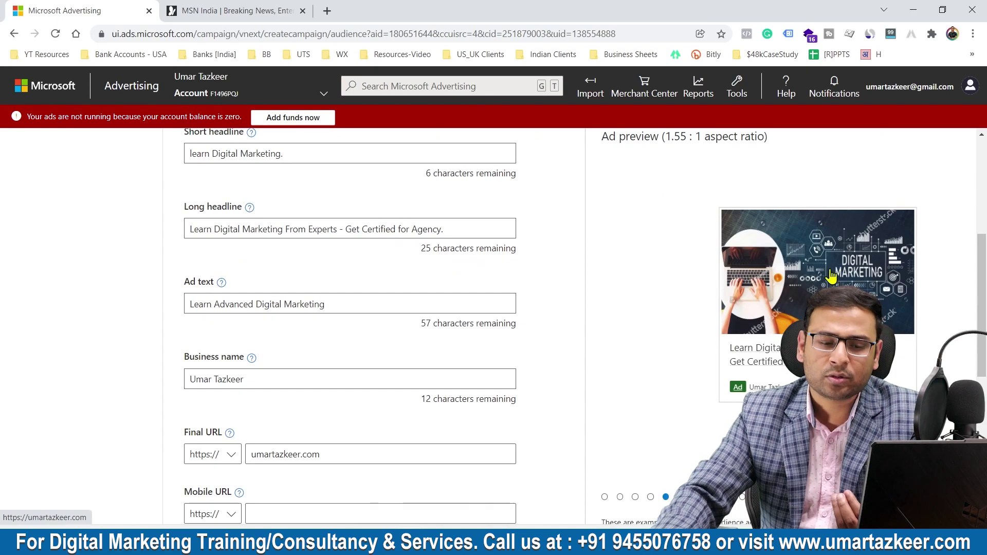
scroll(831, 276, "down", 3)
left_click(696, 303)
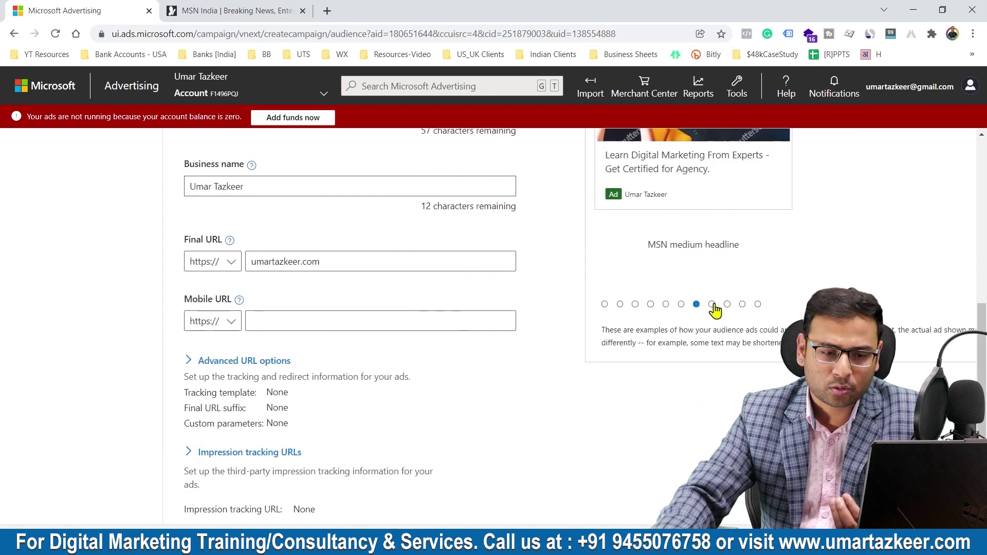
left_click(712, 304)
scroll(760, 324, "up", 3)
scroll(627, 343, "down", 2)
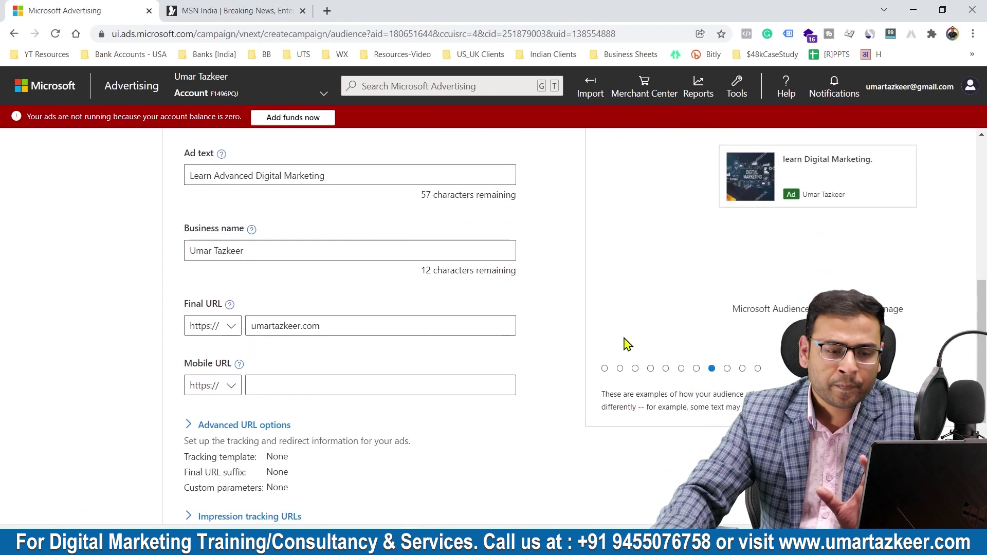
left_click(605, 368)
Save the ad, continue to the Budget & bids stage and review the suggested default bid.
scroll(484, 322, "down", 4)
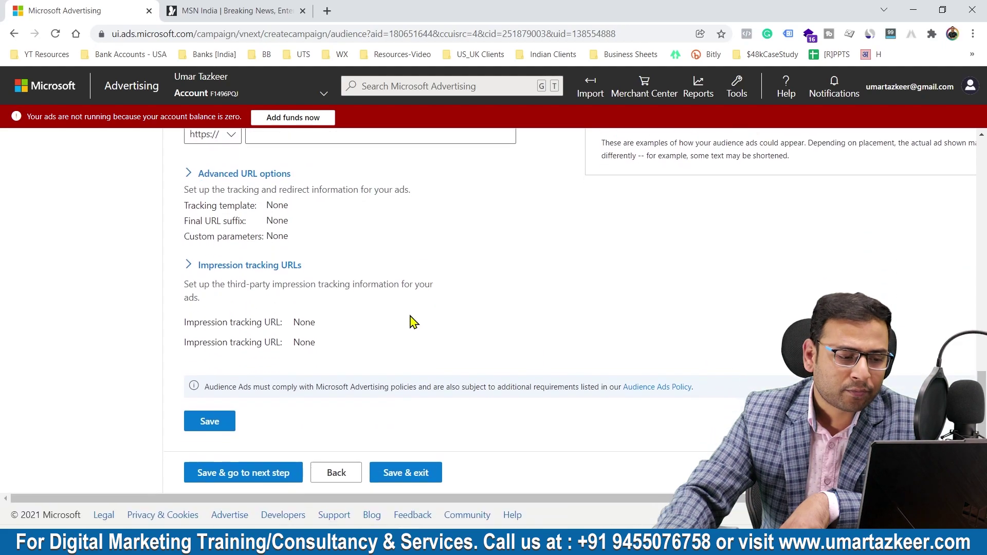
left_click(249, 471)
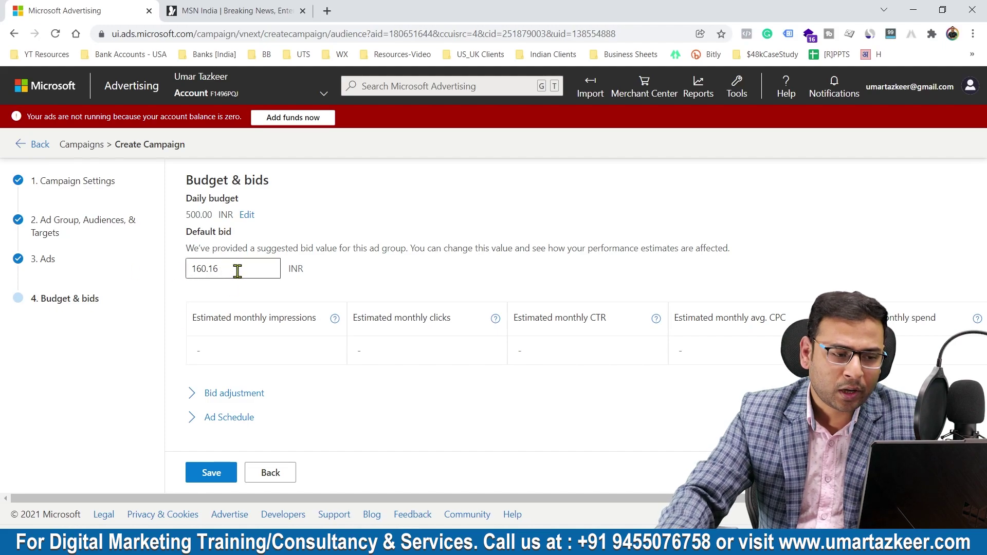
left_click_drag(271, 269, 193, 274)
left_click(270, 291)
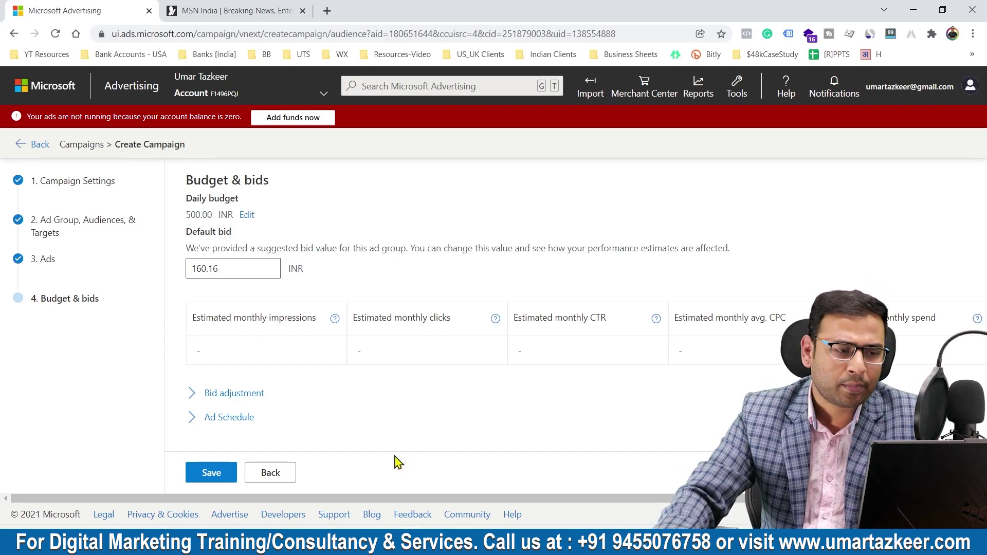
Return to the ad group's audiences and targets and add the 50-64 and 65+ age ranges to its targeting.
left_click(282, 476)
left_click(351, 482)
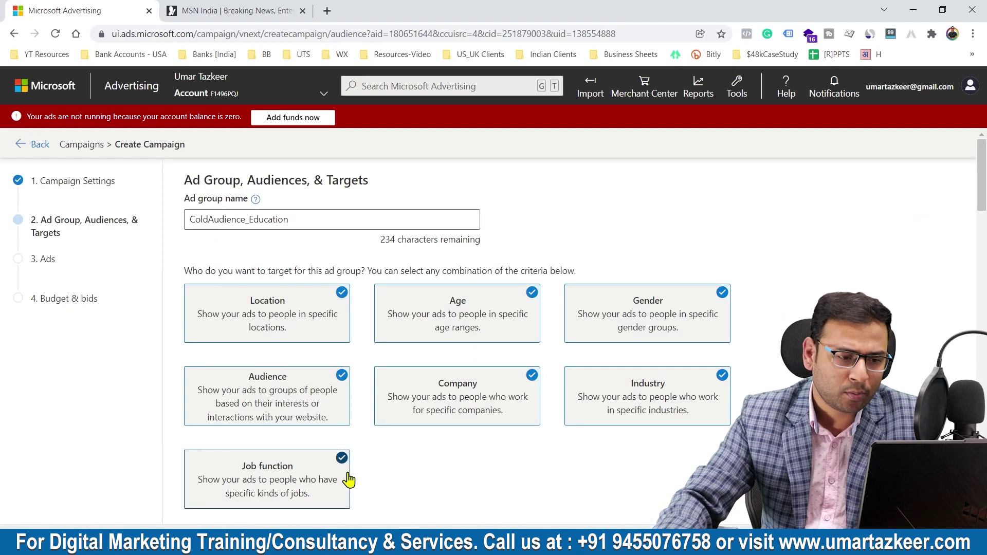
scroll(408, 406, "down", 10)
scroll(416, 390, "up", 4)
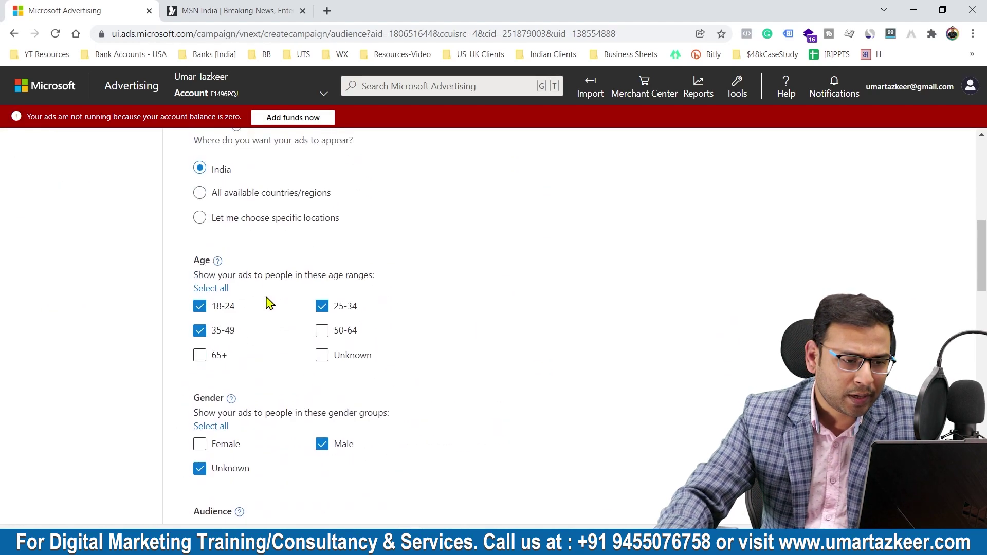
left_click(323, 330)
left_click(197, 358)
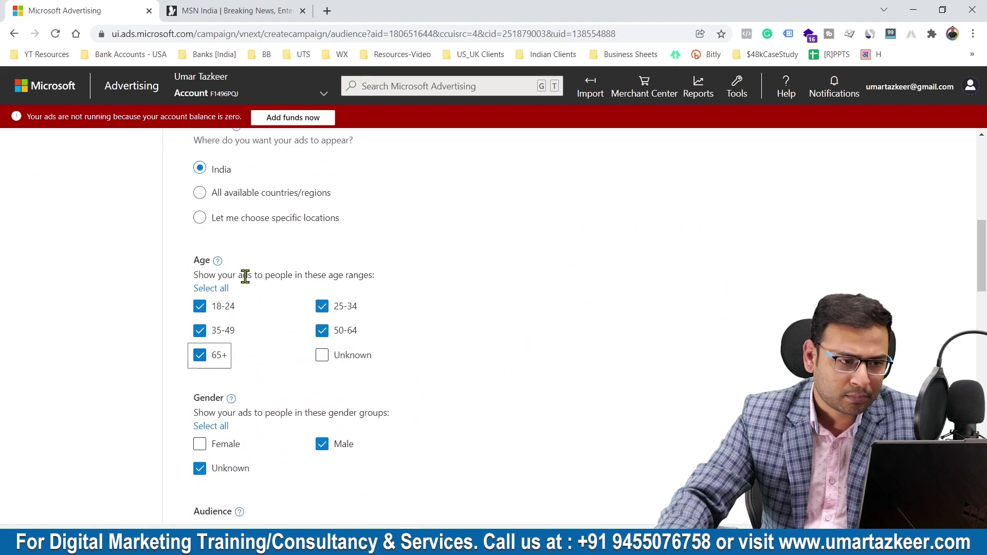
Change the ad group's location targeting to all available countries/regions.
scroll(248, 278, "up", 1)
left_click(234, 266)
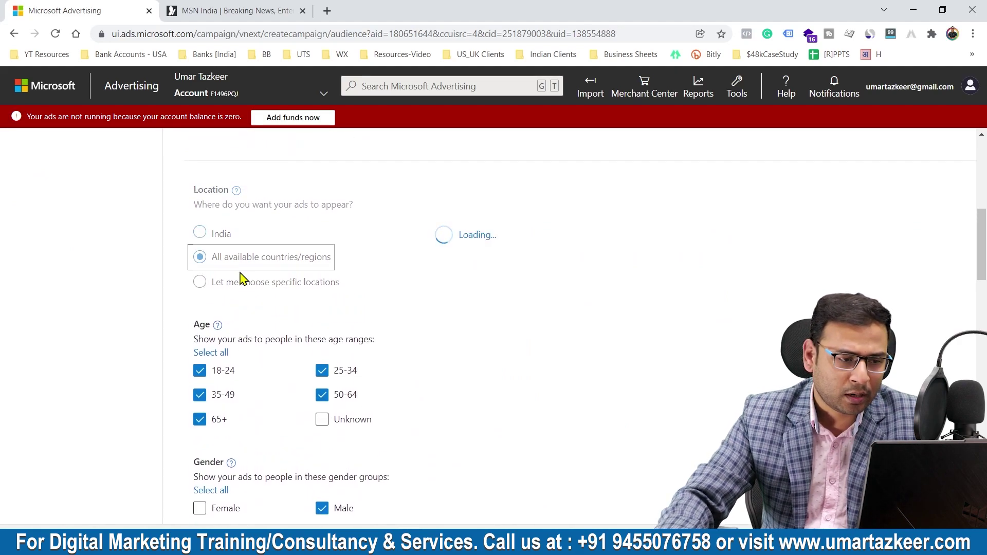
scroll(385, 396, "down", 4)
scroll(388, 400, "down", 1)
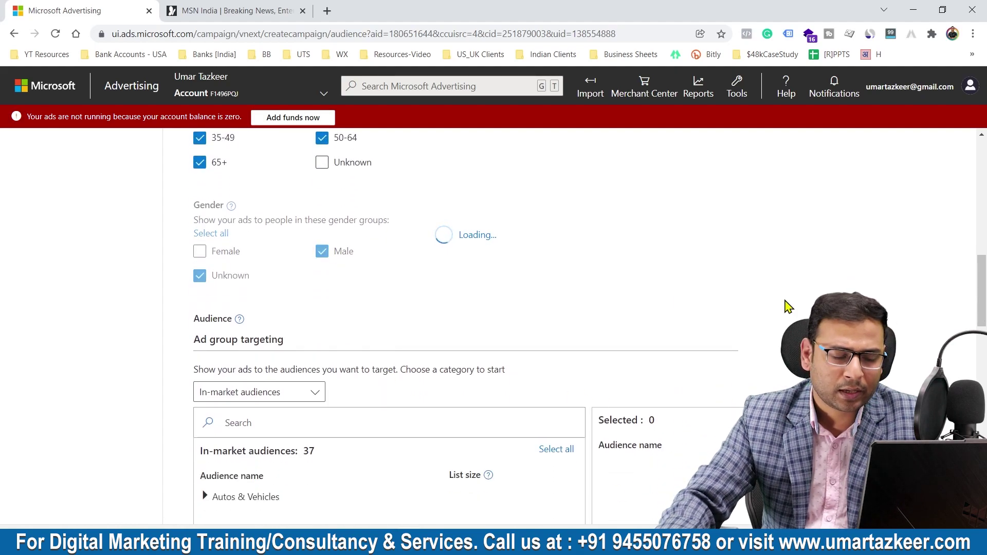
Remove all targeted companies and all targeted industries from the ad group's targeting.
scroll(399, 290, "down", 2)
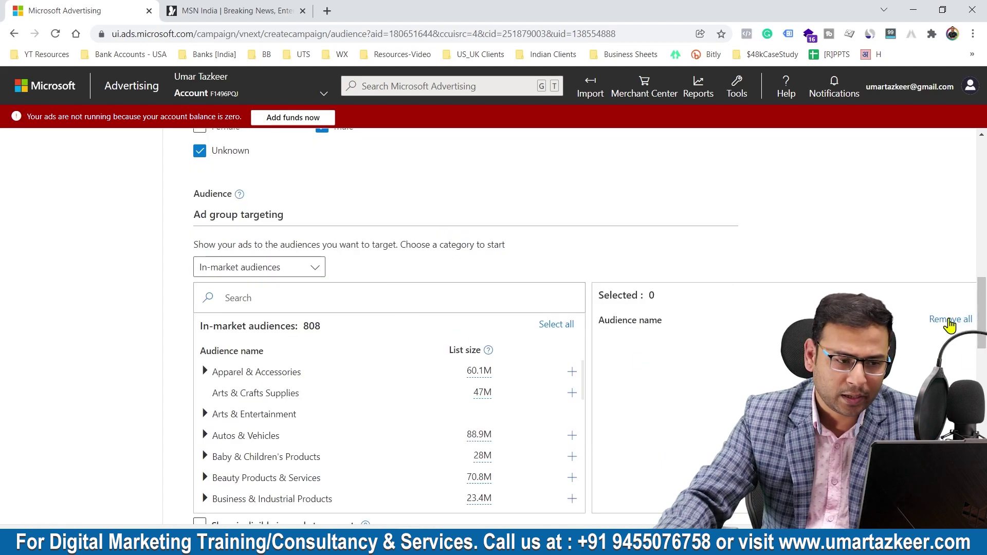
scroll(355, 339, "down", 4)
scroll(359, 344, "down", 2)
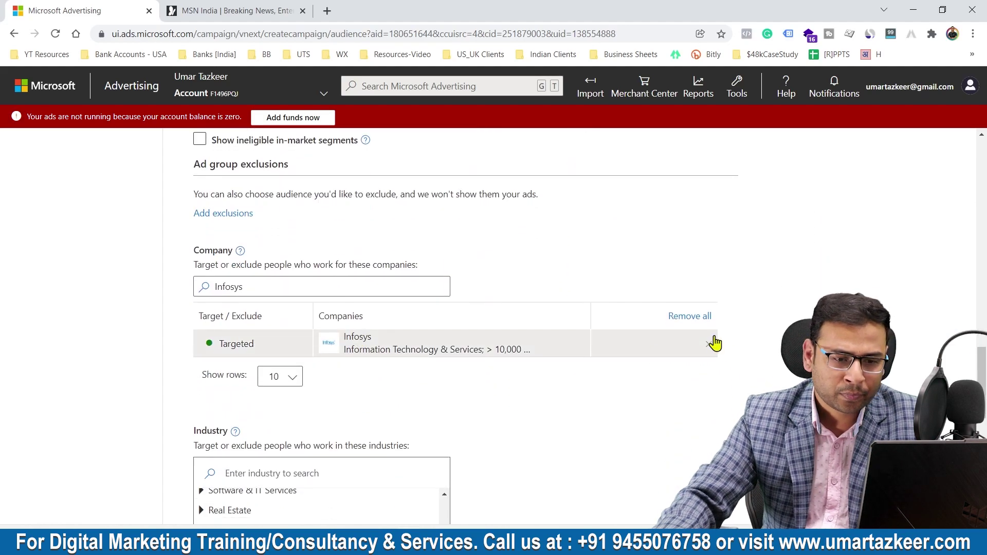
left_click(694, 316)
scroll(658, 349, "down", 6)
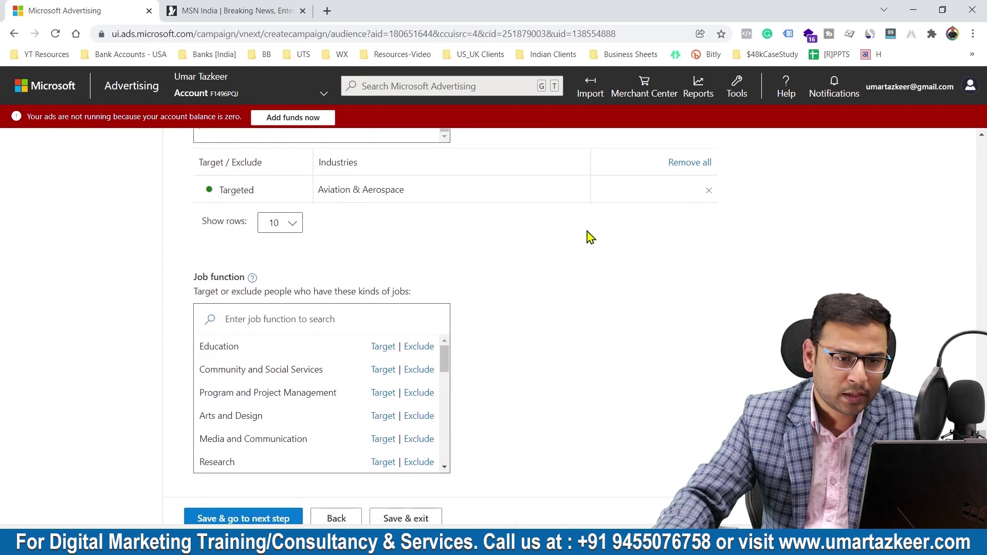
left_click(678, 172)
scroll(383, 339, "down", 8)
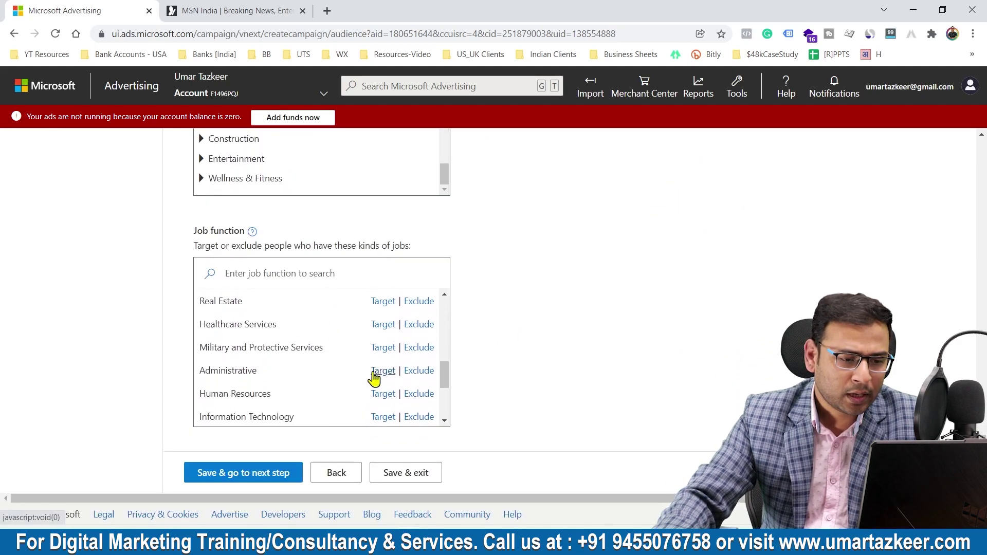
Save the ad group's targeting, keep the existing ad and continue to the Budget & bids stage.
left_click(240, 475)
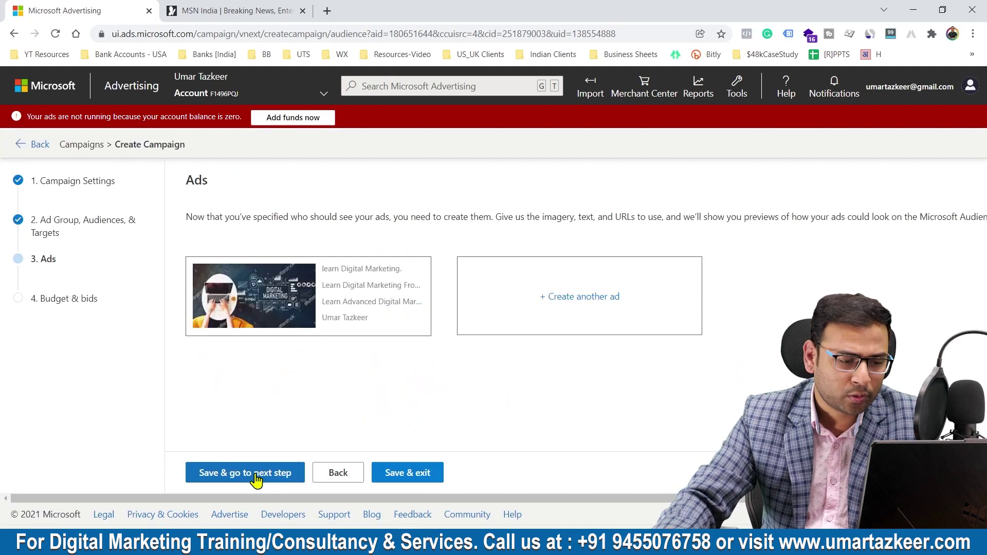
mouse_move(220, 311)
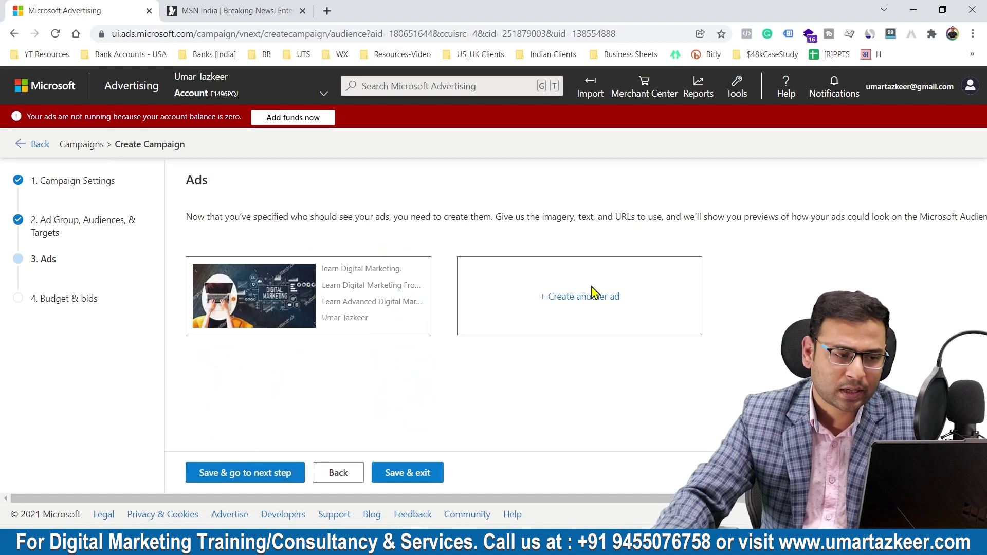
left_click(237, 481)
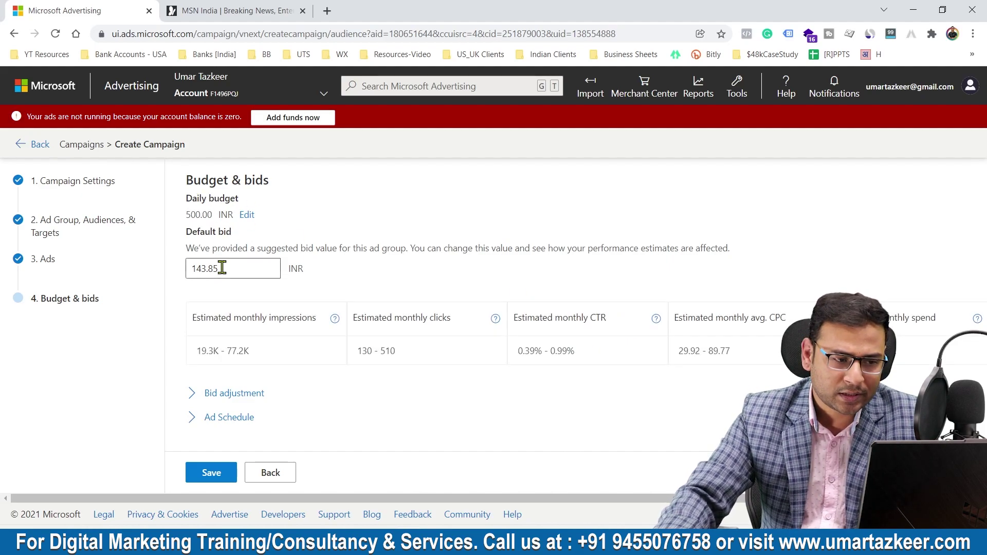
left_click_drag(329, 498, 388, 498)
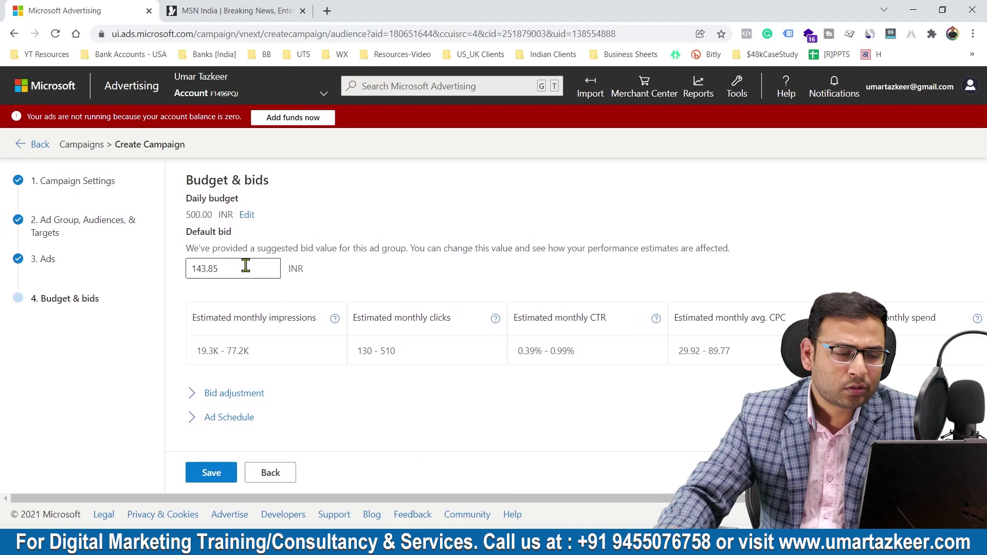
Try a default bid of 30 INR and check the estimated monthly impressions and clicks.
left_click_drag(230, 268, 188, 269)
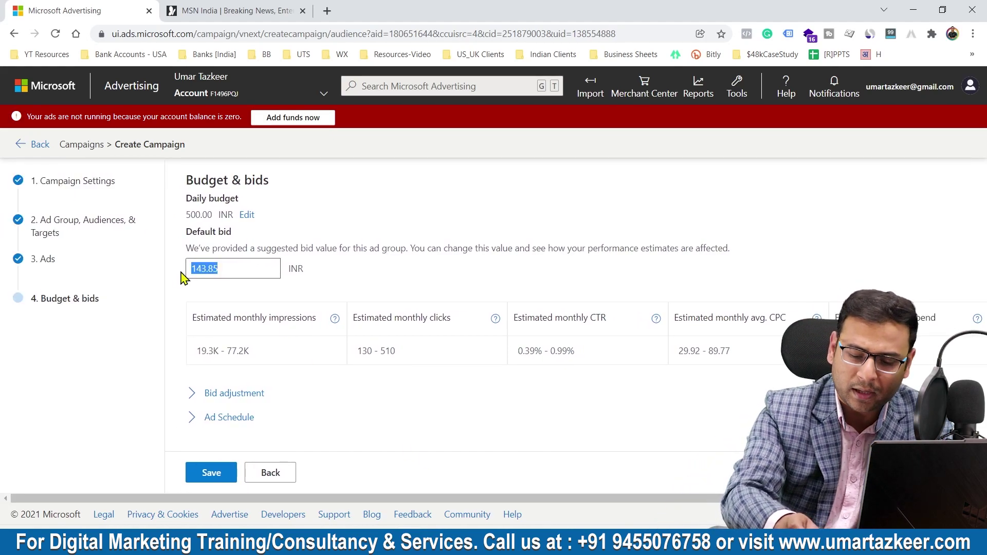
type("30")
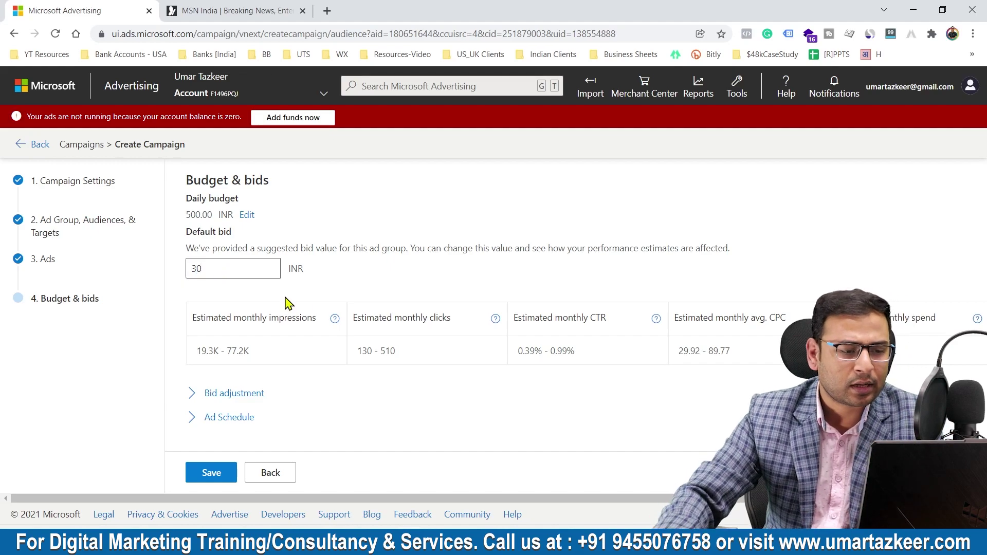
left_click(362, 275)
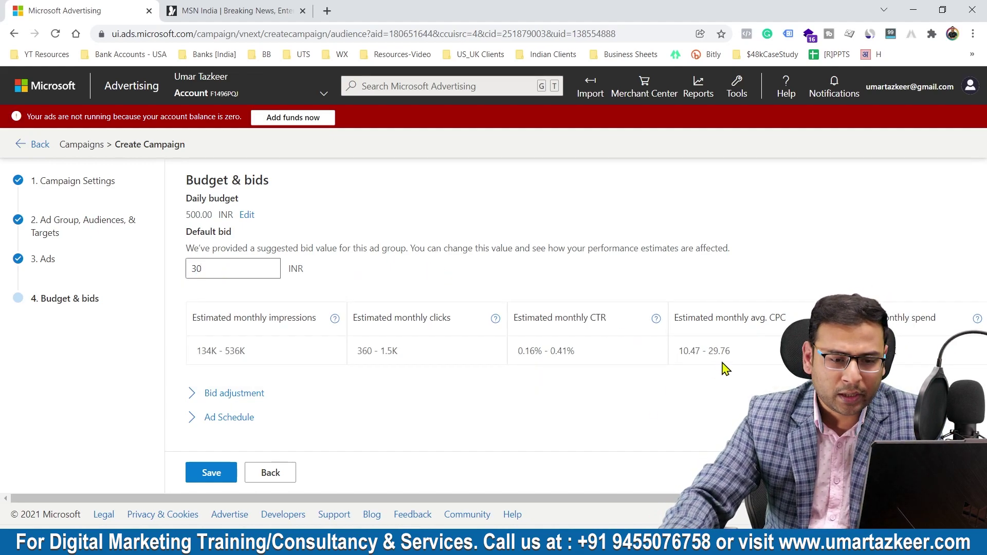
left_click_drag(193, 352, 262, 353)
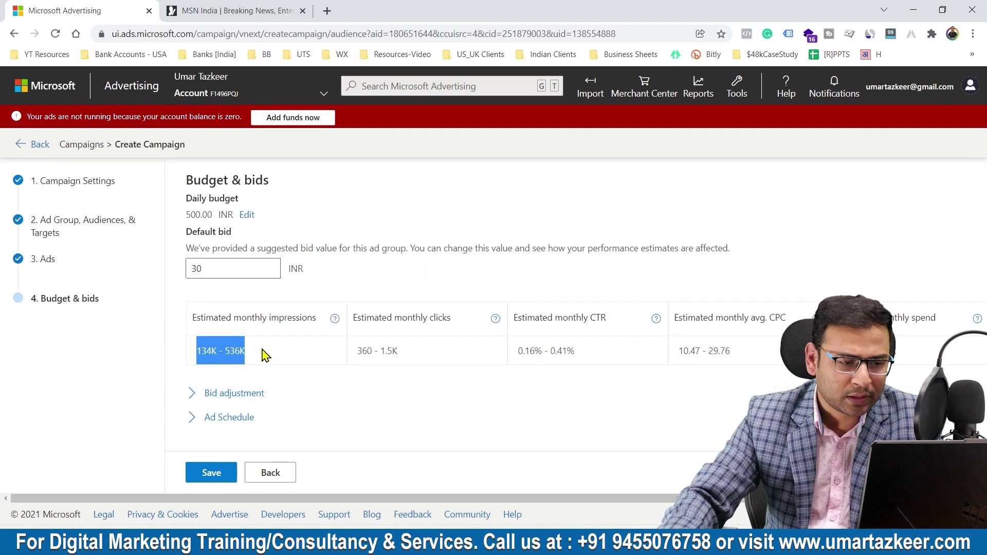
left_click_drag(348, 359, 435, 365)
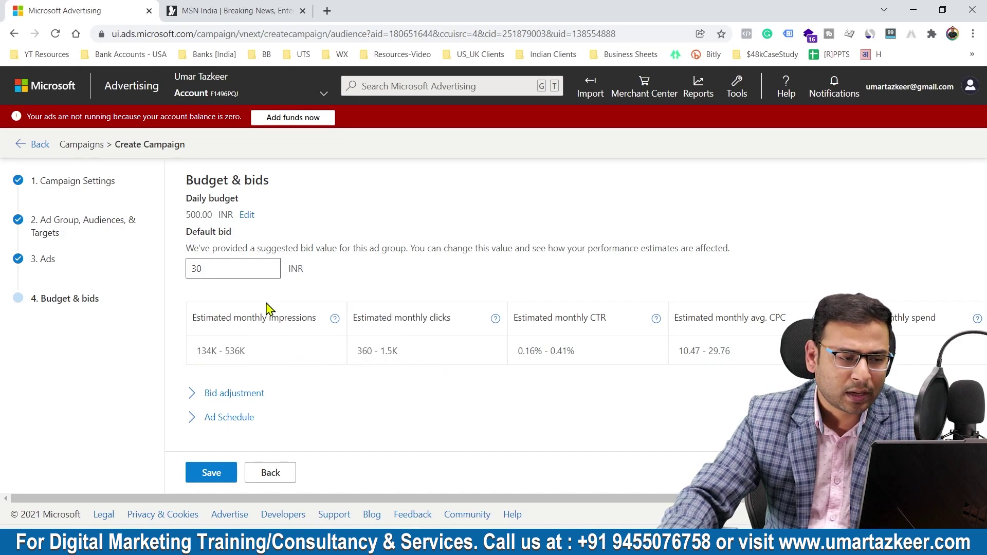
Try a default bid of 10 INR and compare its estimated monthly impressions and clicks.
left_click_drag(241, 268, 157, 273)
type("10")
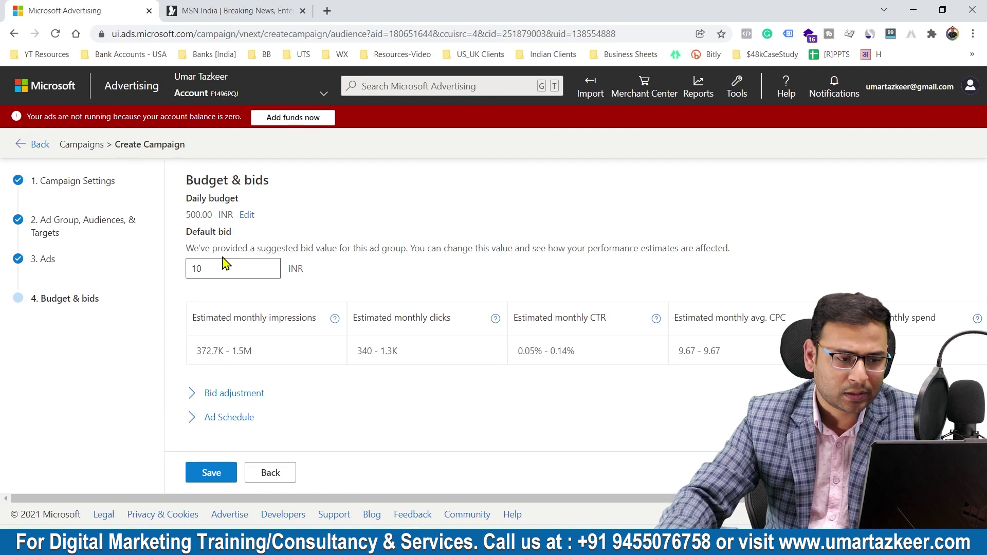
left_click_drag(276, 356, 191, 357)
left_click(416, 367)
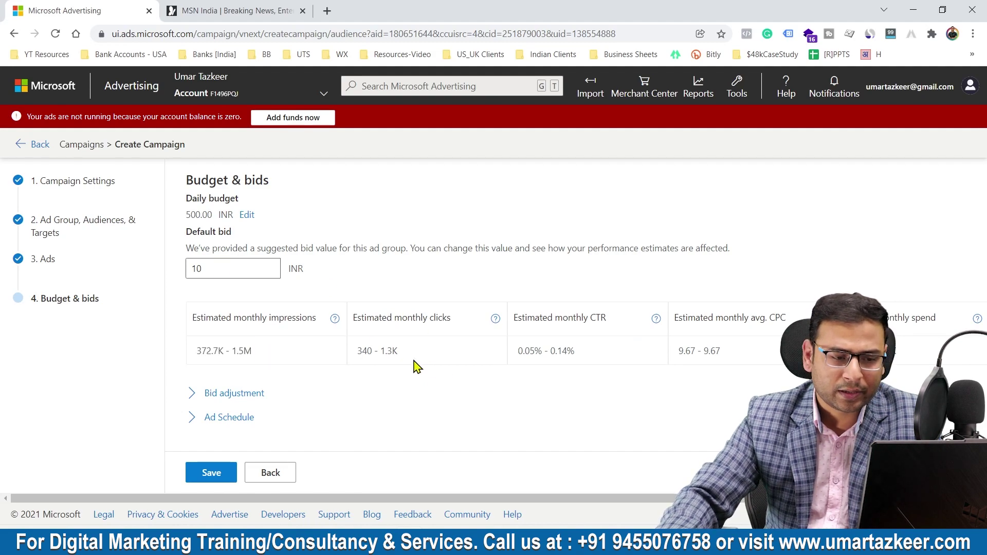
left_click_drag(354, 354, 398, 354)
left_click(465, 375)
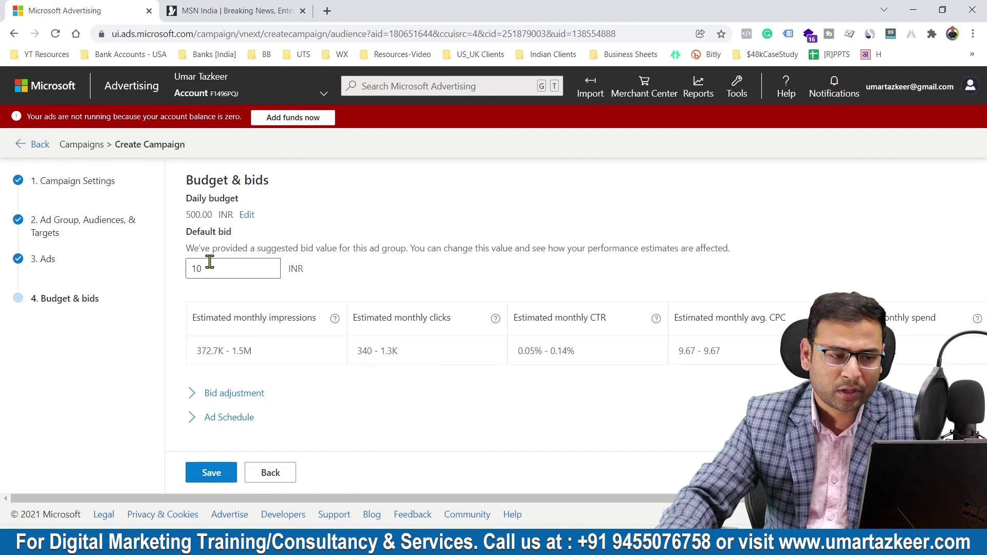
Set the default bid to 5 INR and check the estimated monthly clicks.
left_click_drag(210, 263, 184, 276)
type("5")
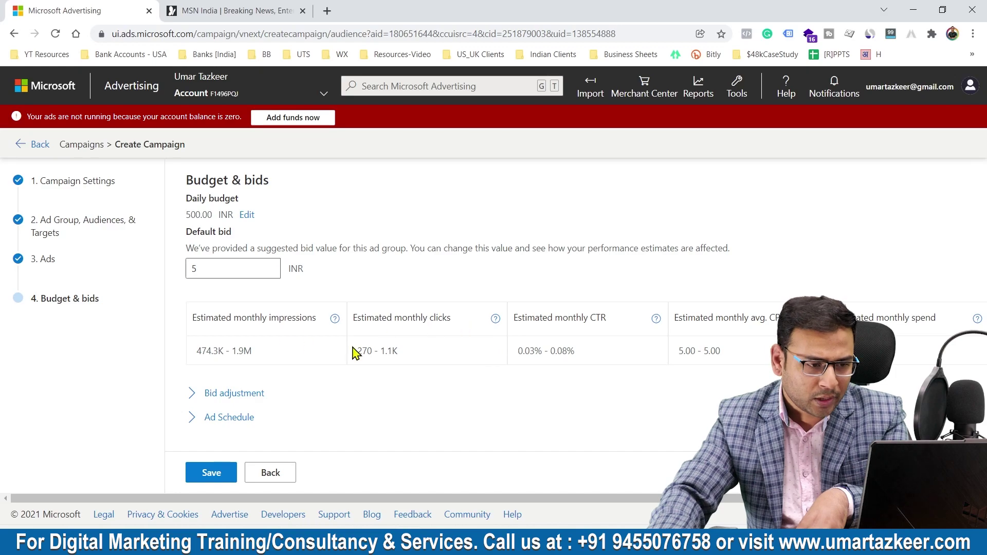
left_click_drag(353, 353, 480, 359)
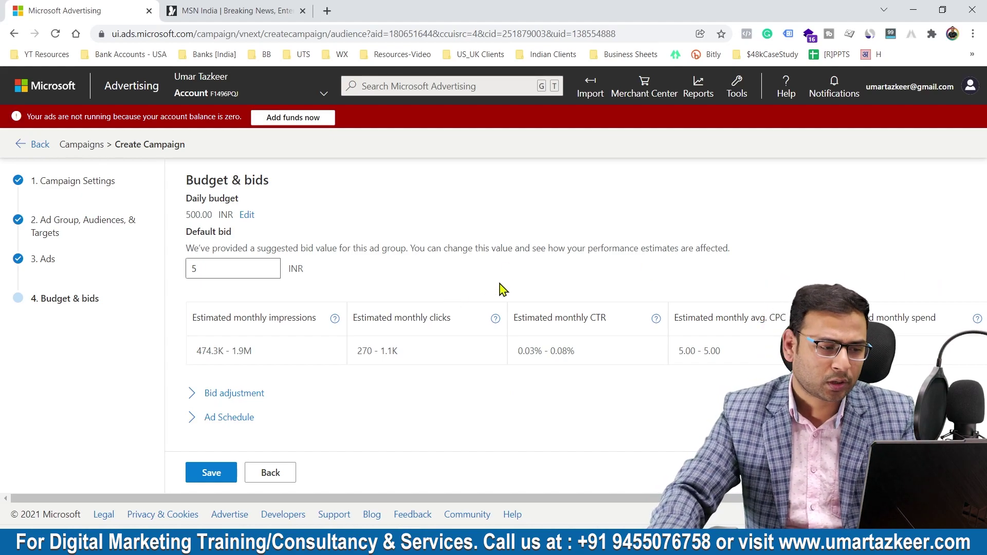
Examine the bid adjustment options for age, gender, device, location, company and industry.
left_click(191, 393)
scroll(225, 335, "down", 3)
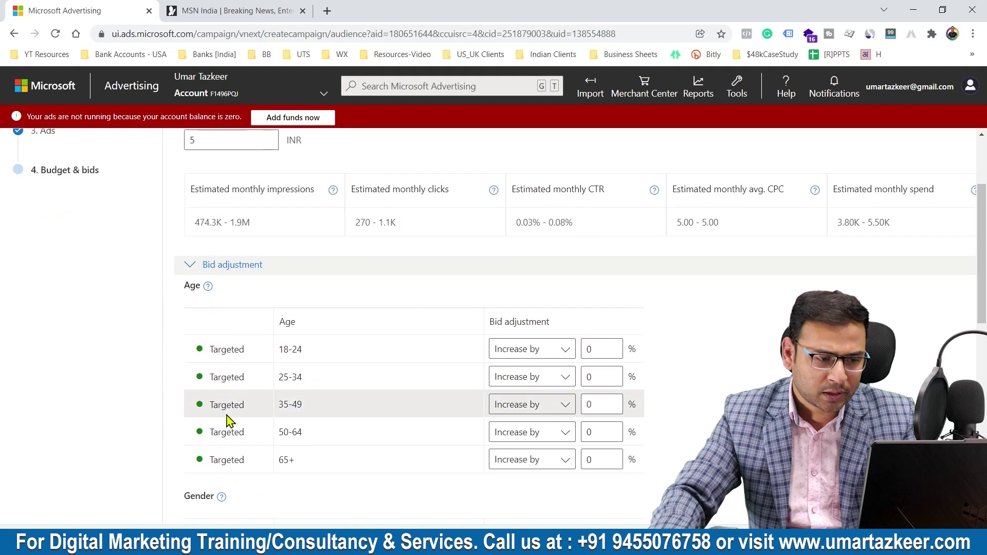
scroll(263, 412, "down", 5)
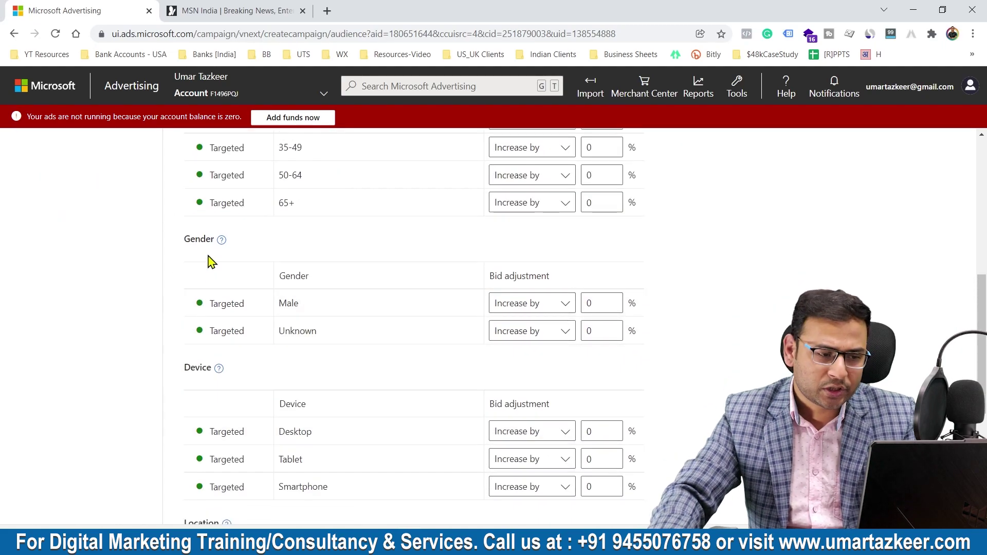
scroll(285, 392, "down", 5)
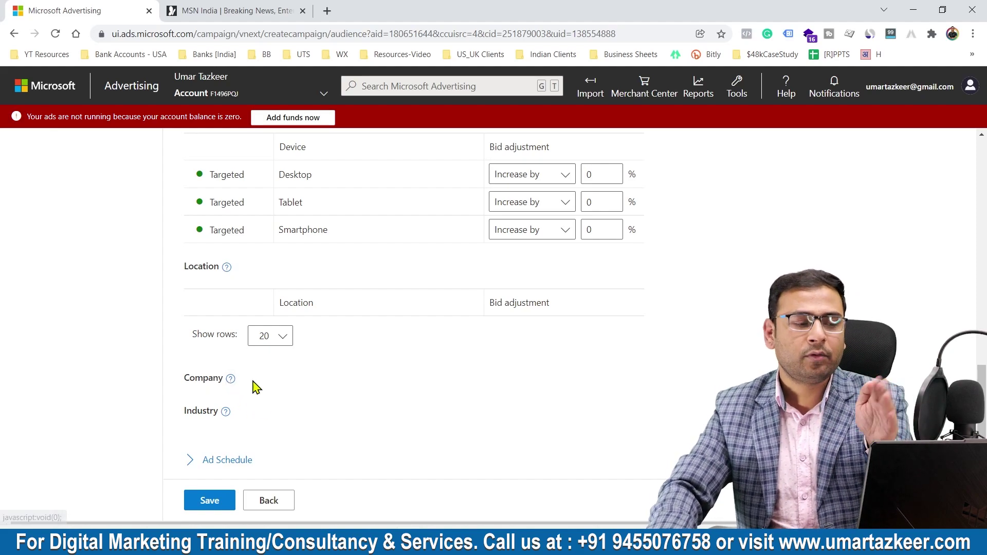
Review the ad schedule's dates, targeted days and time zone options, and save the budget and bid settings.
left_click(191, 460)
scroll(449, 396, "down", 7)
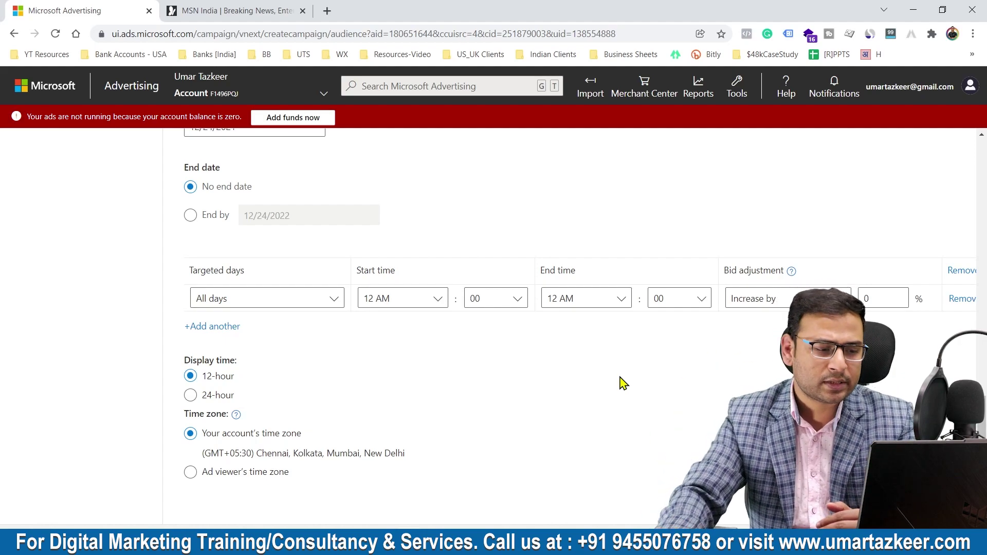
scroll(383, 383, "down", 3)
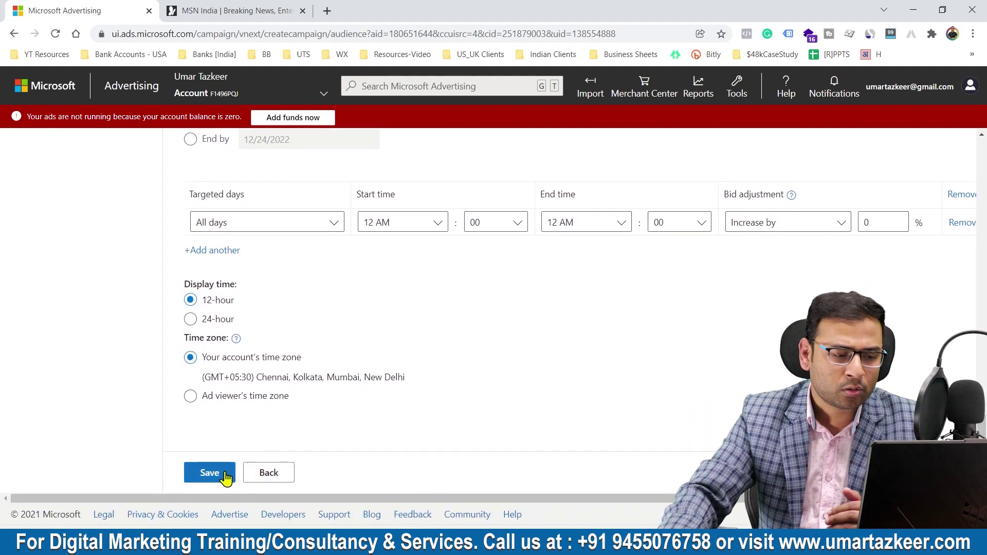
left_click(224, 474)
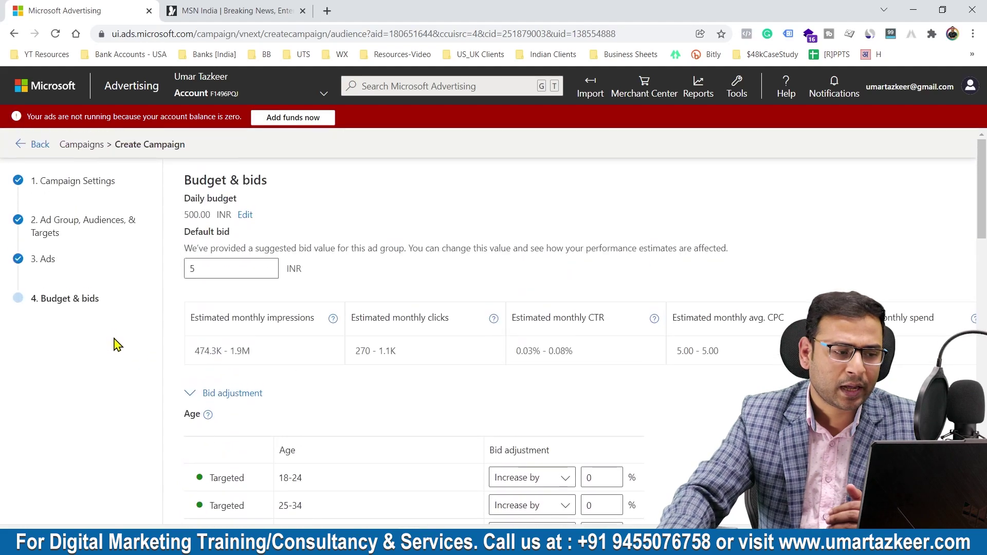